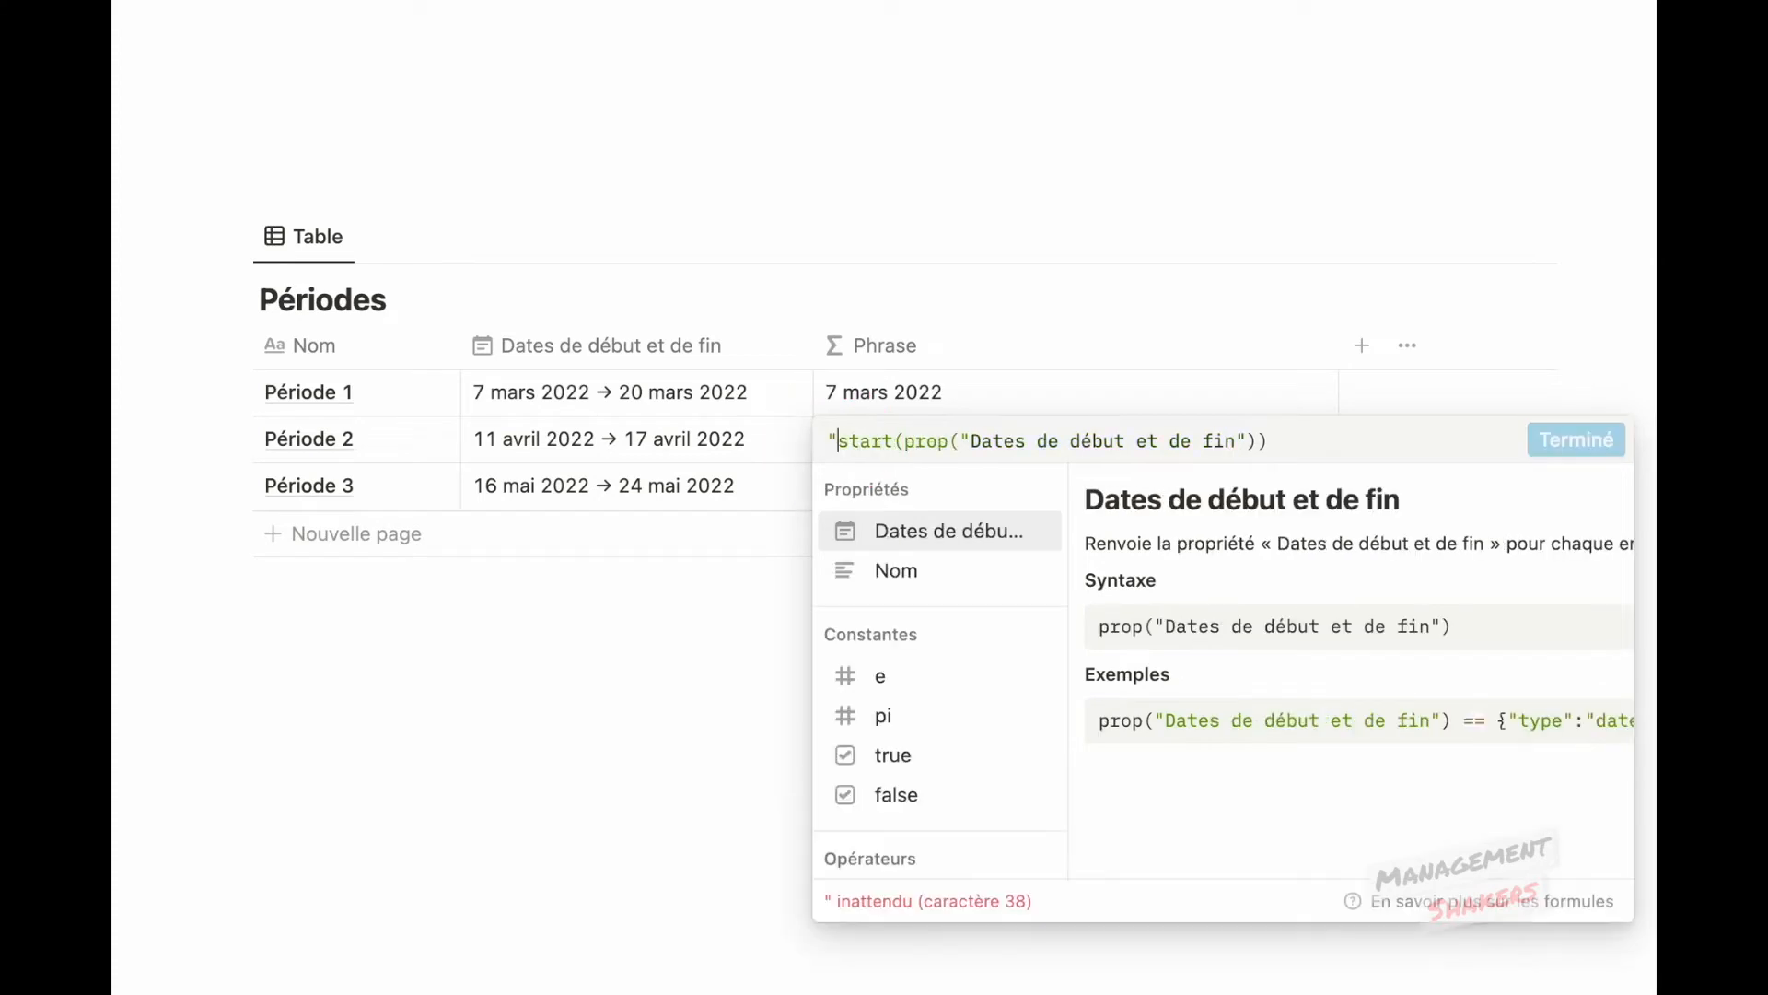
Prefix the start date in the Phrase formula with the text "Cette période commence le ", joined with a plus sign.
text(période c)
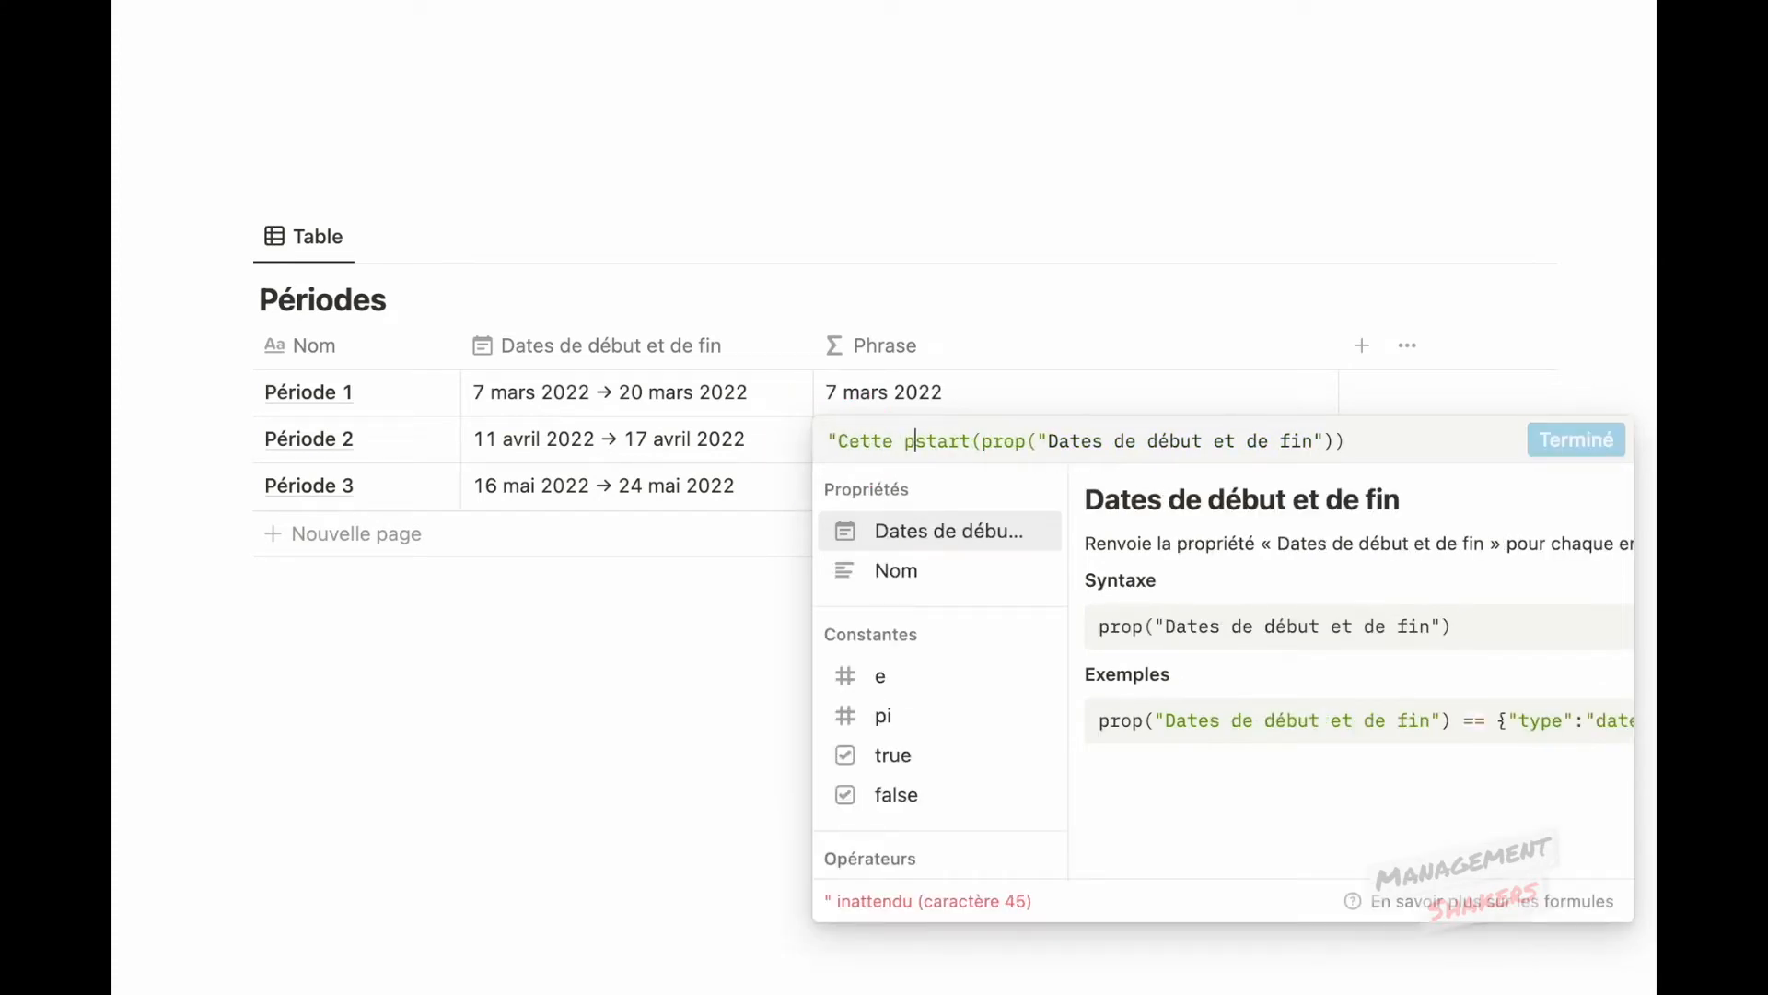
text(ommence le)
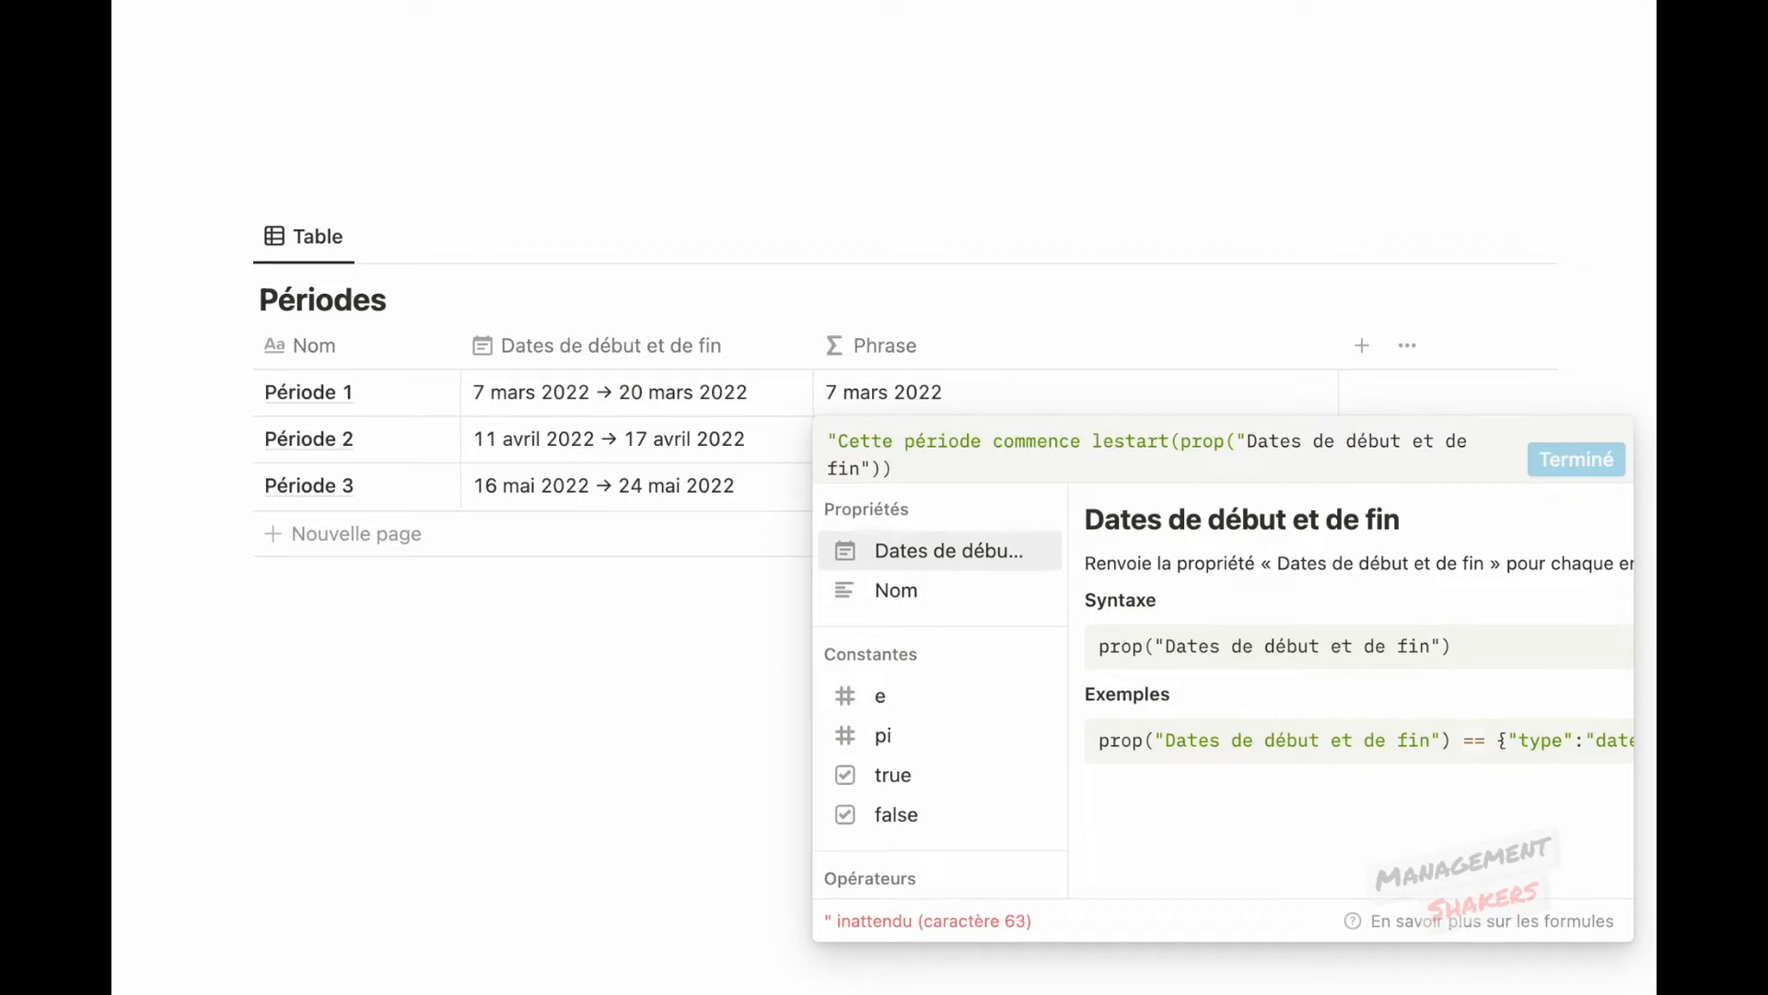
text( ")
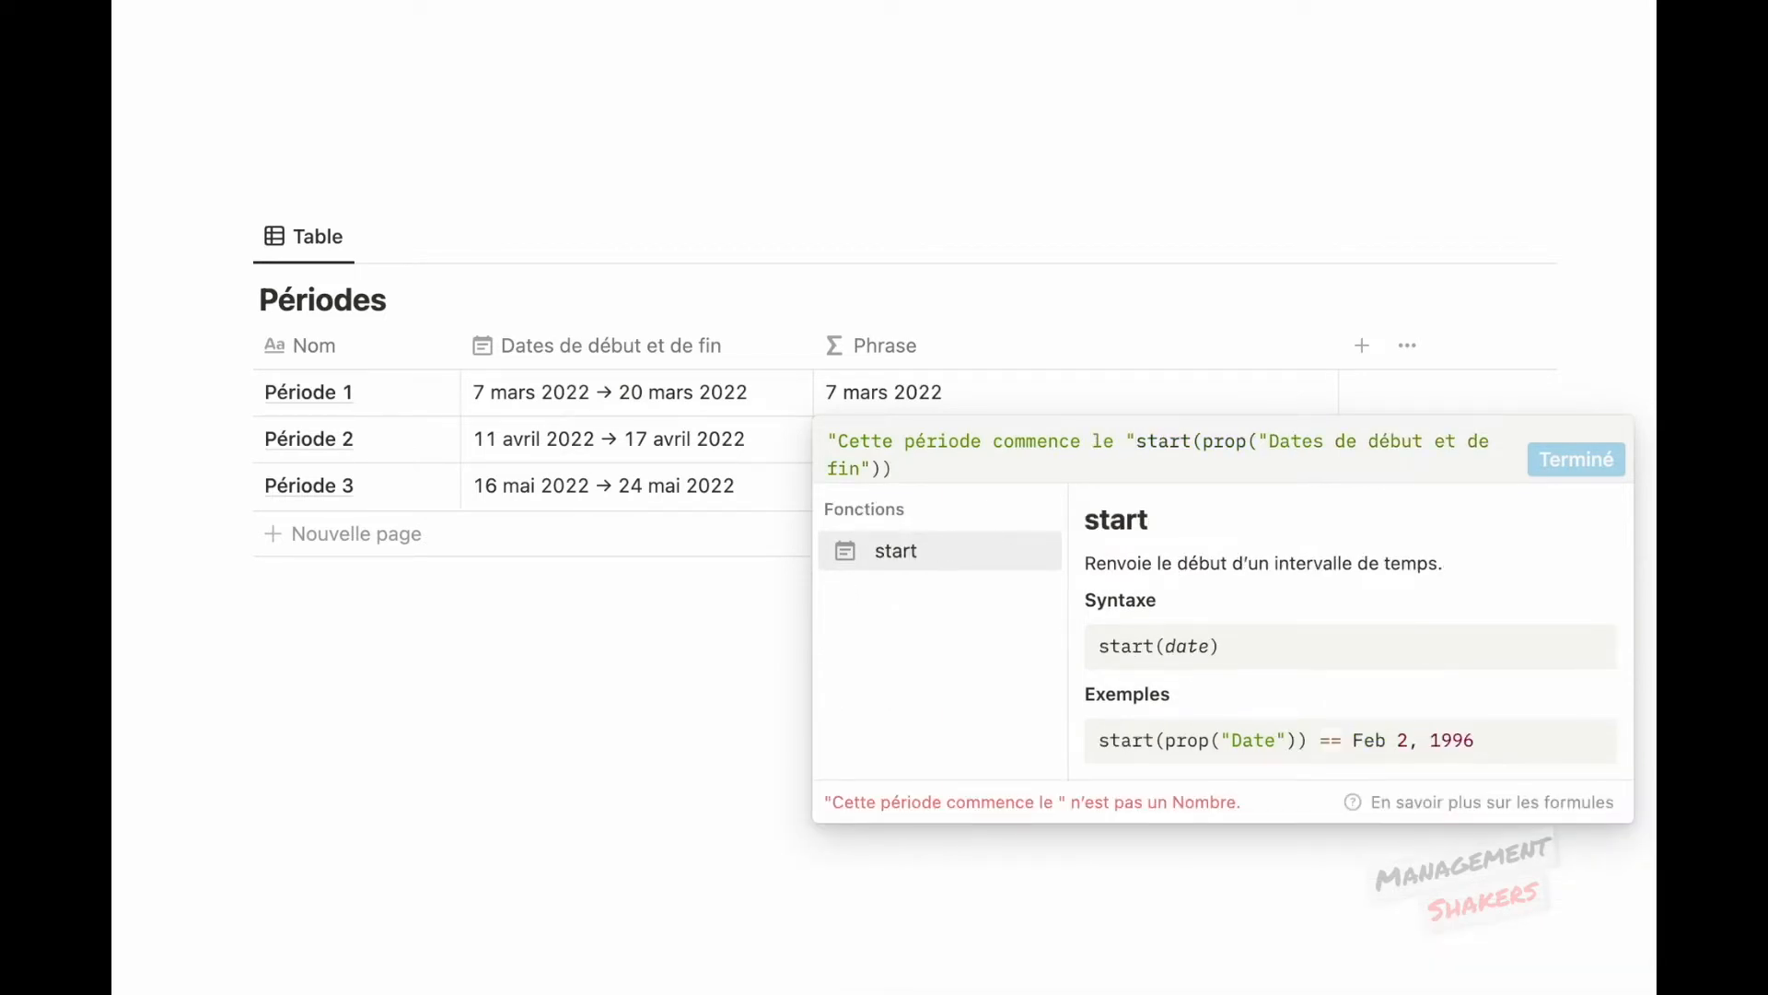
text(+)
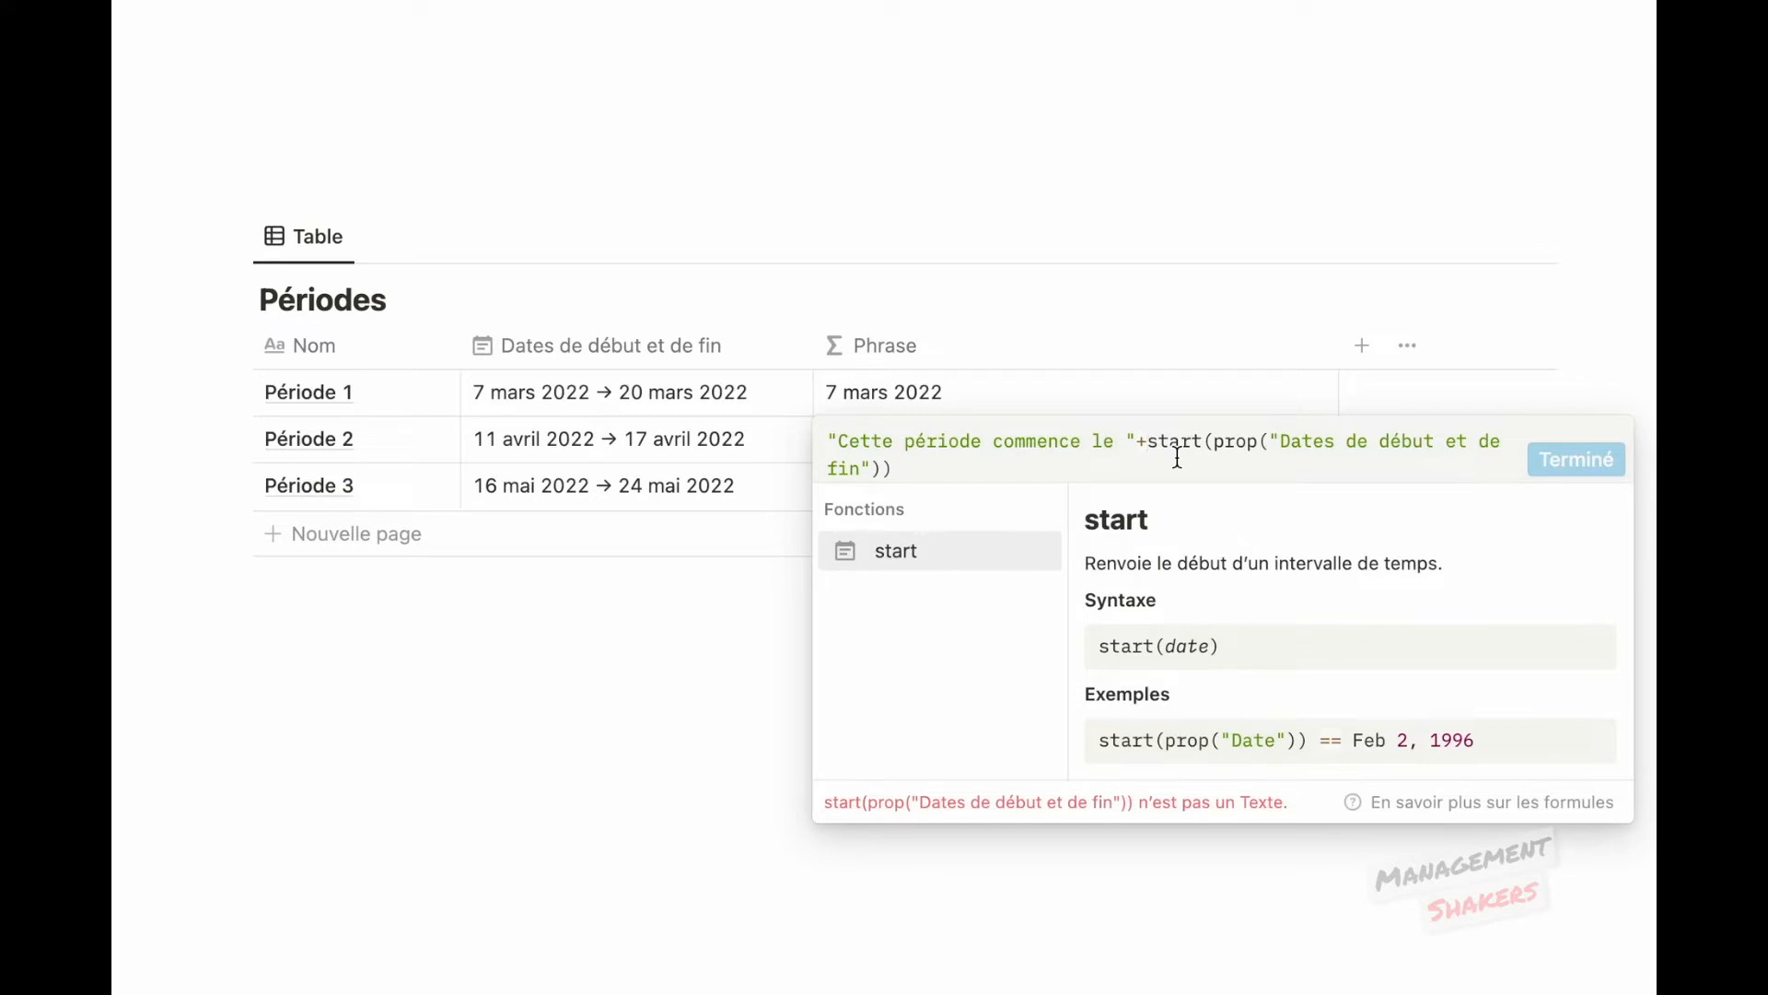
Insert formatDate( before start(prop("Dates de début et de fin")) in the Phrase formula and add a comma after this first argument.
text(formatD)
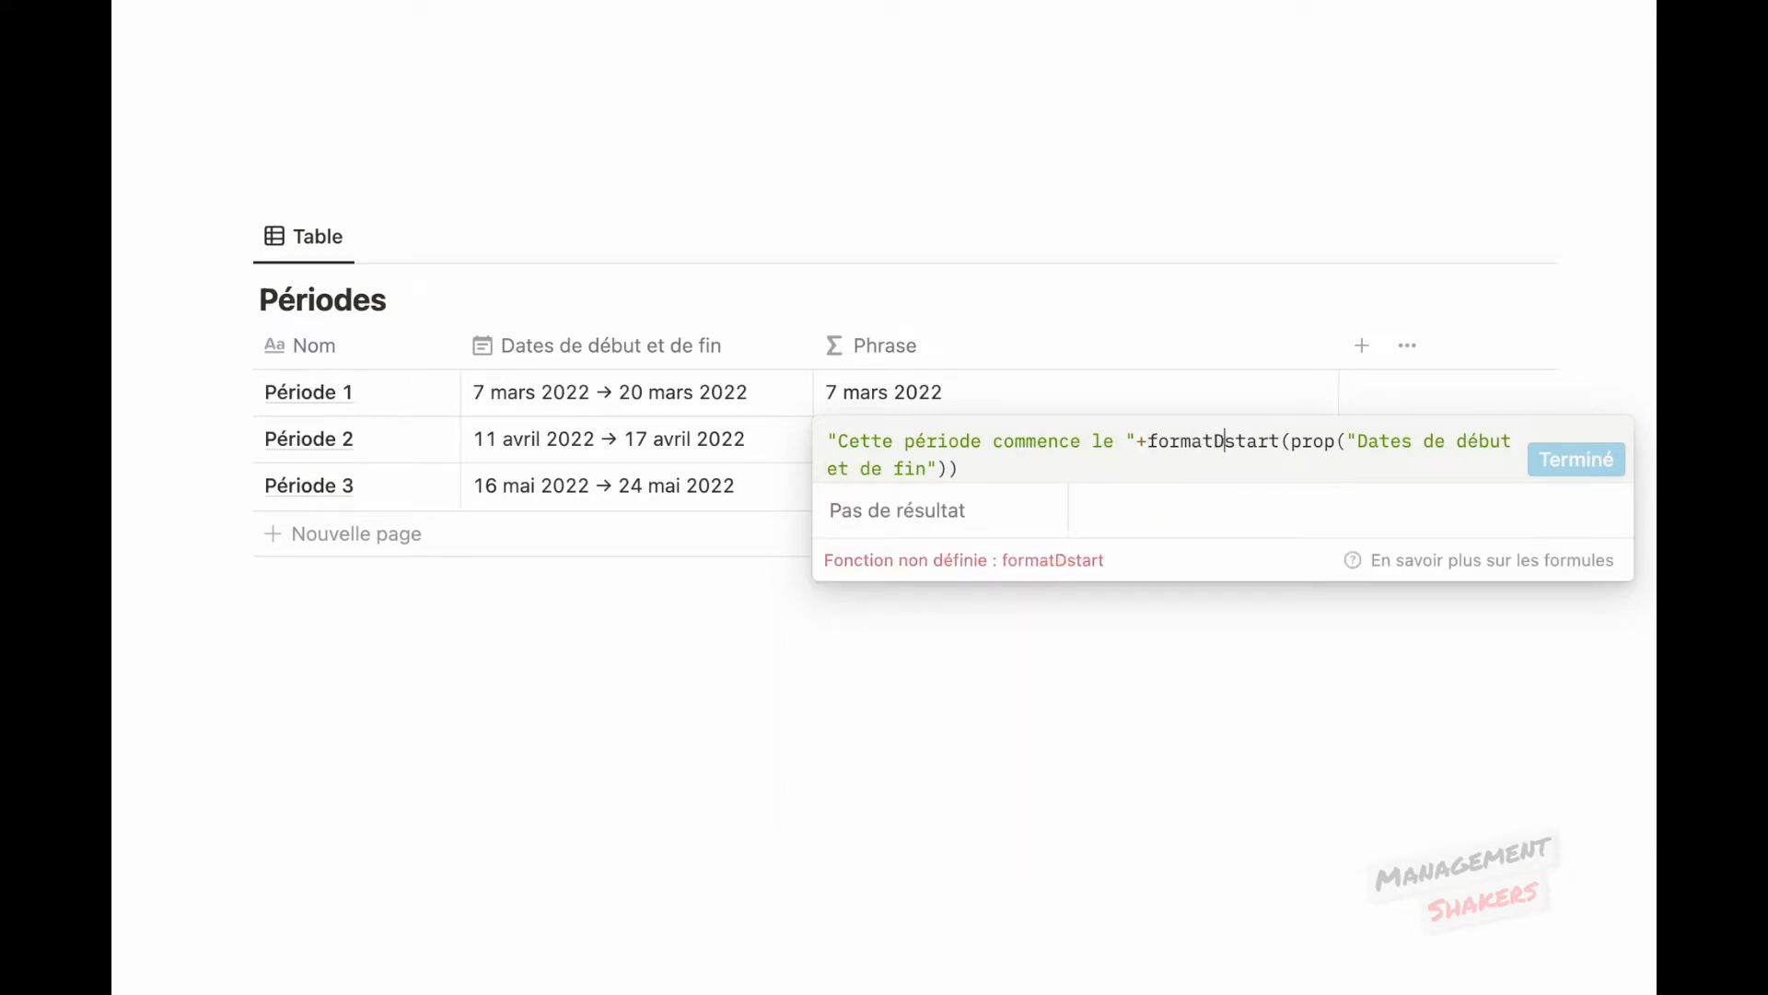
text(ate)
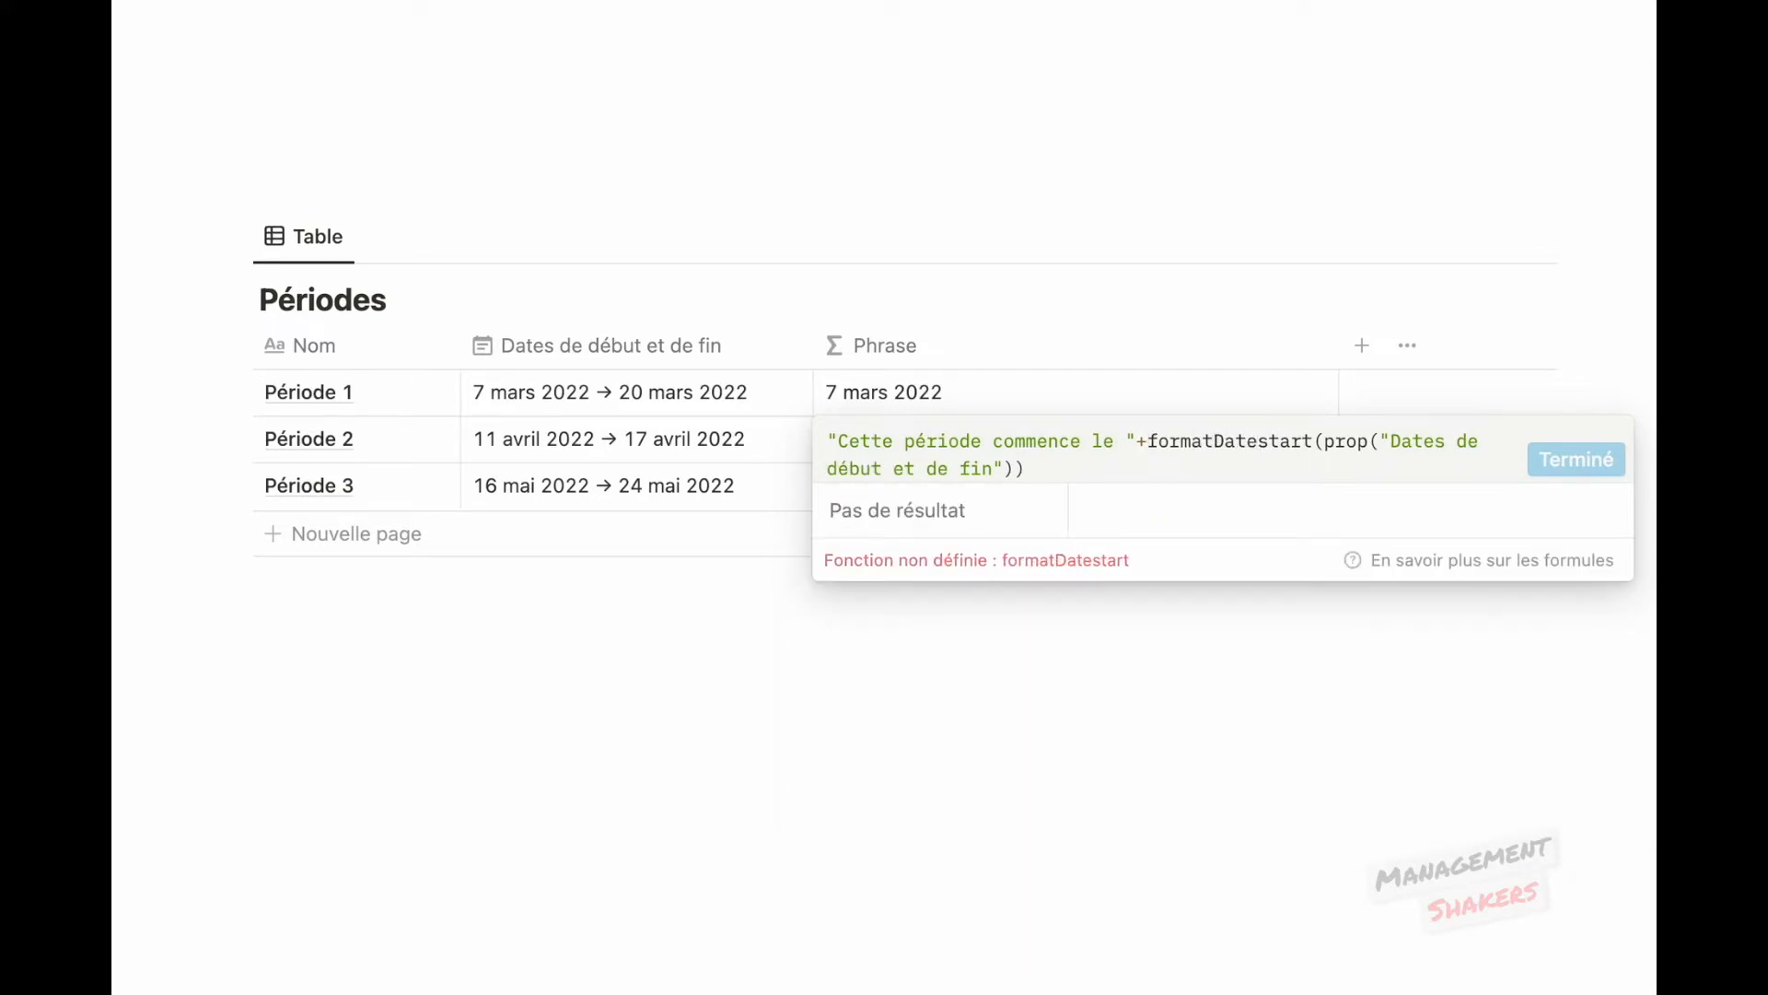
text(()
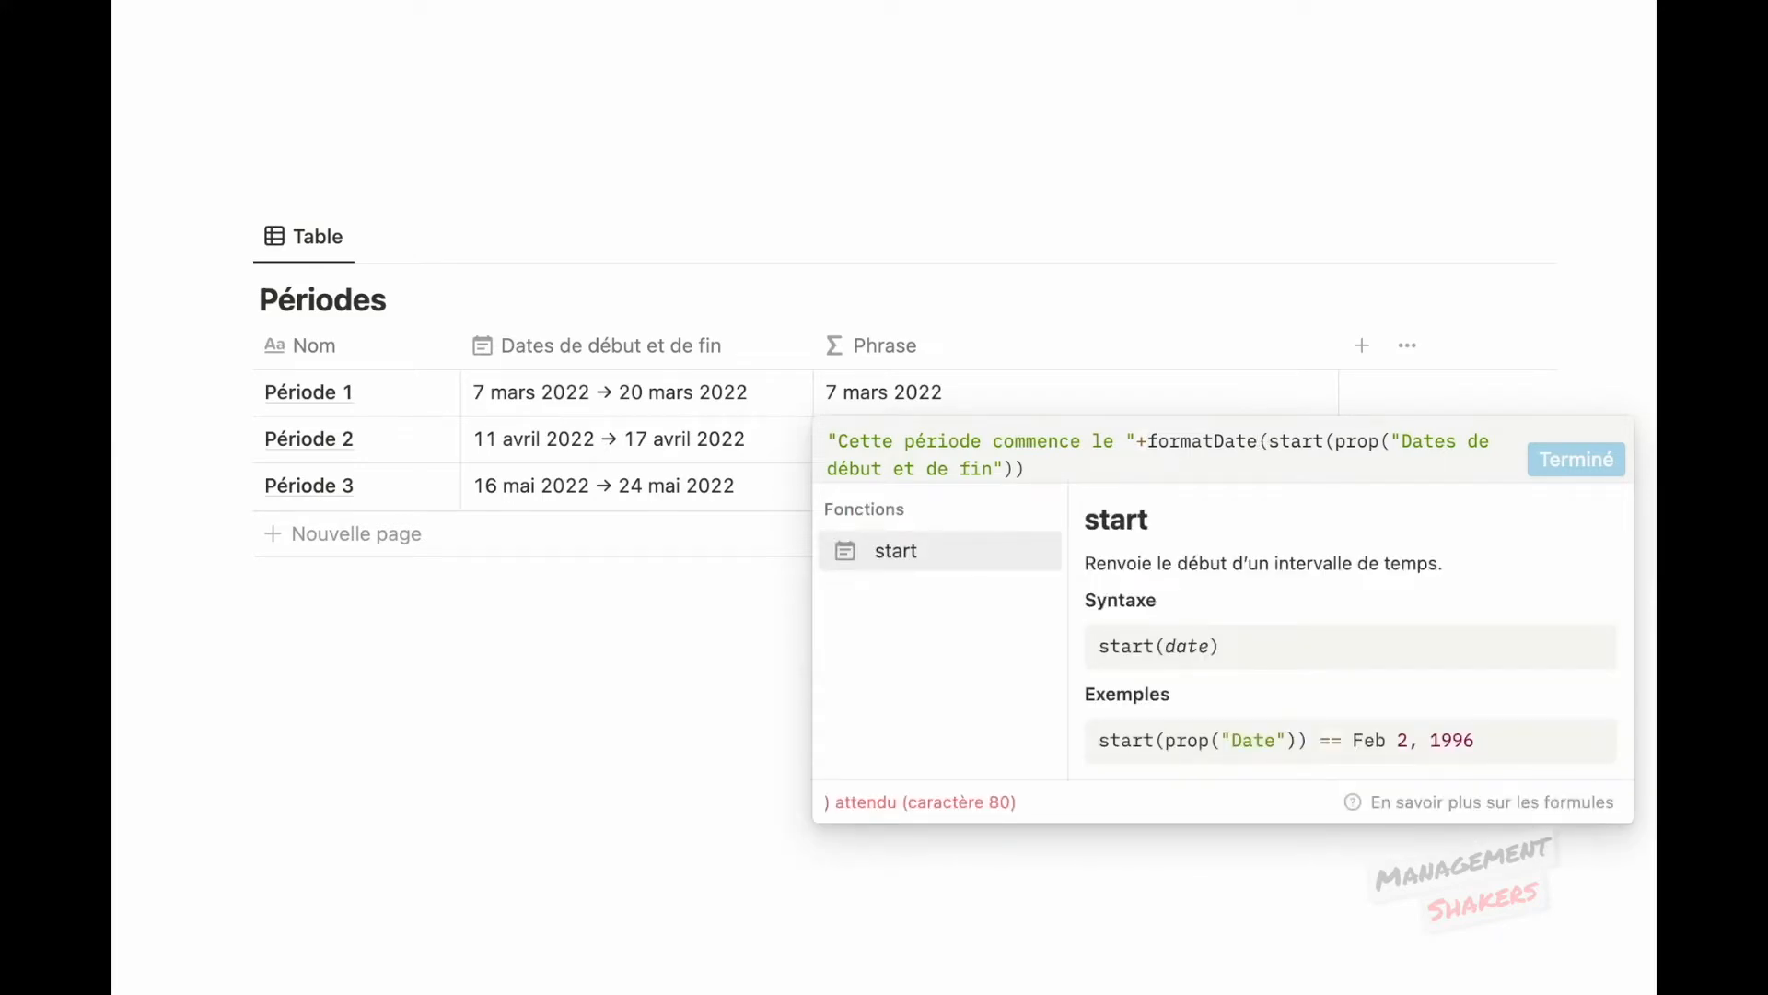
drag(1269, 441, 1029, 474)
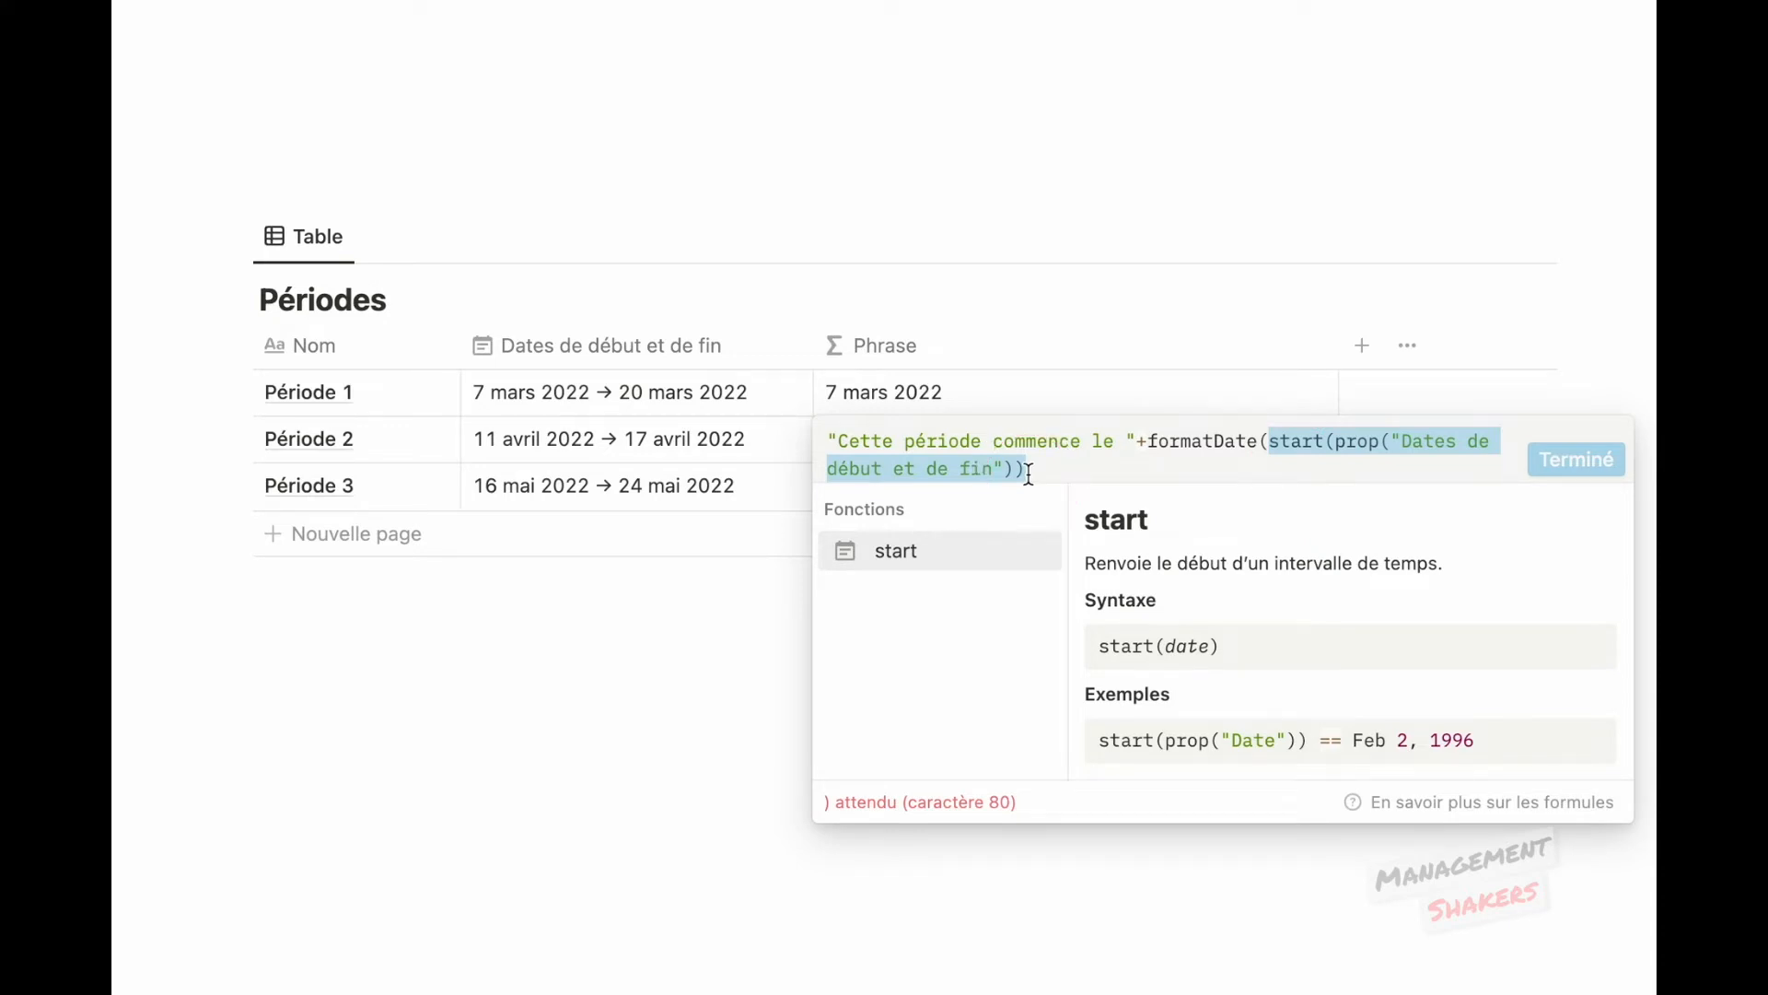
click(1029, 475)
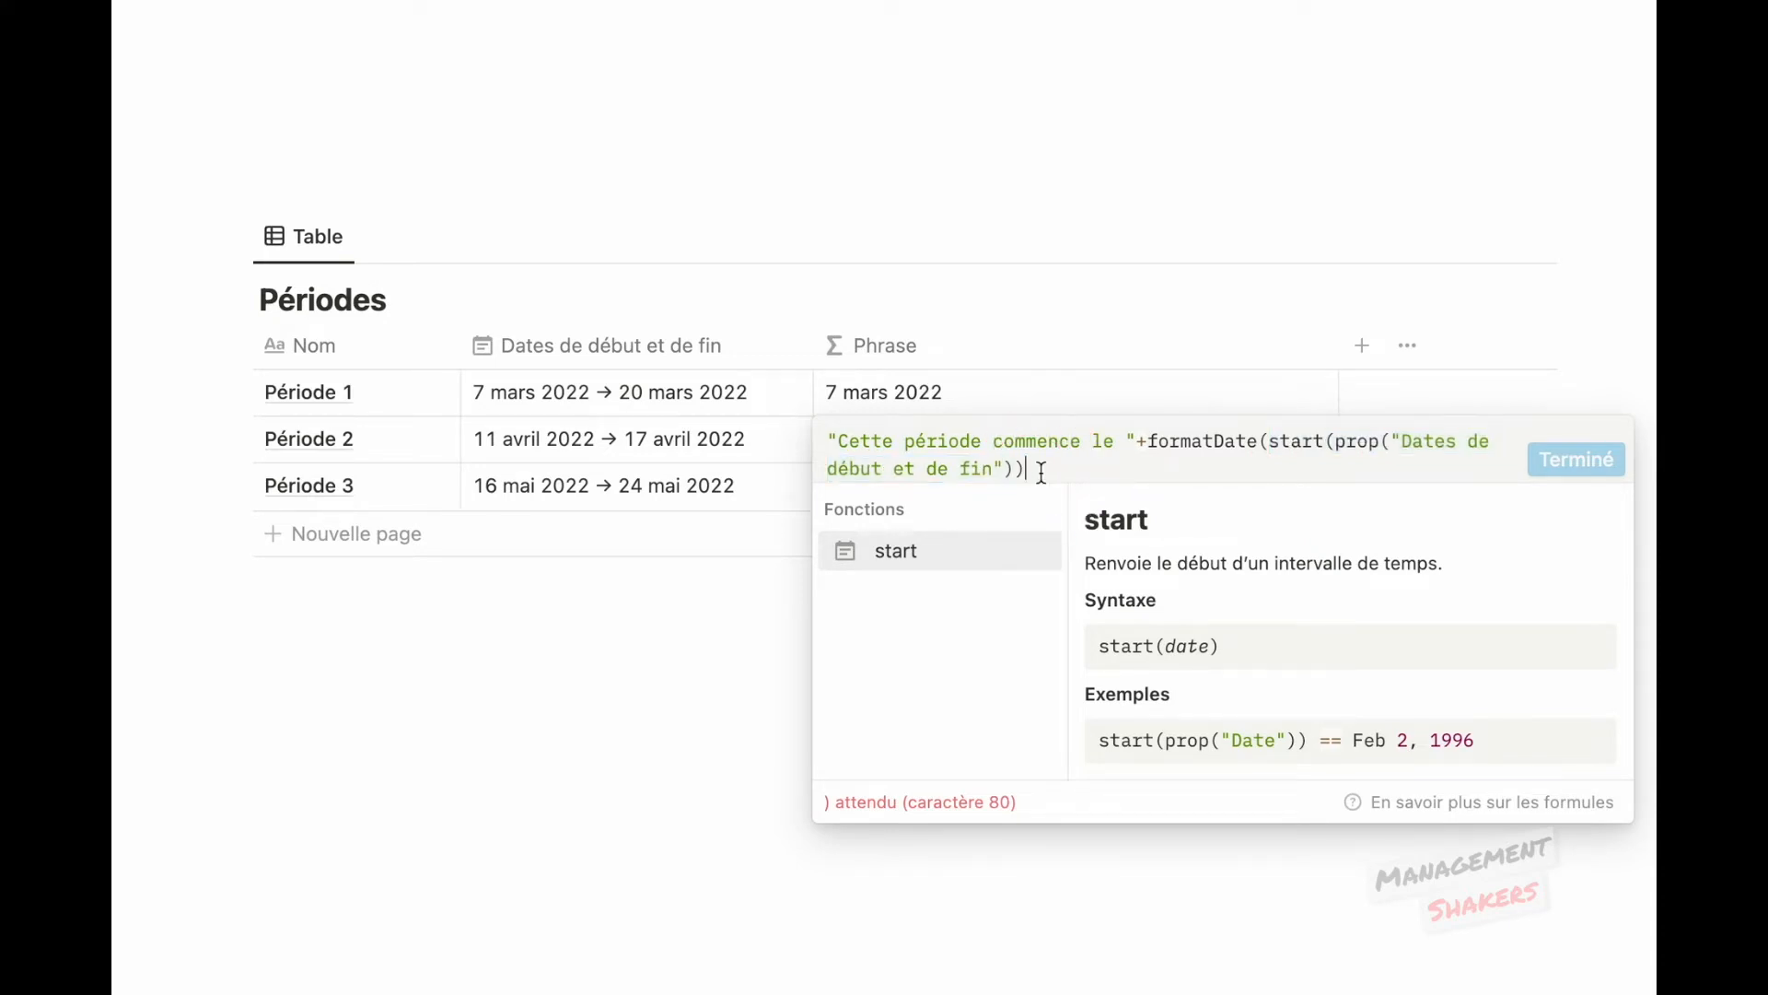
text(,)
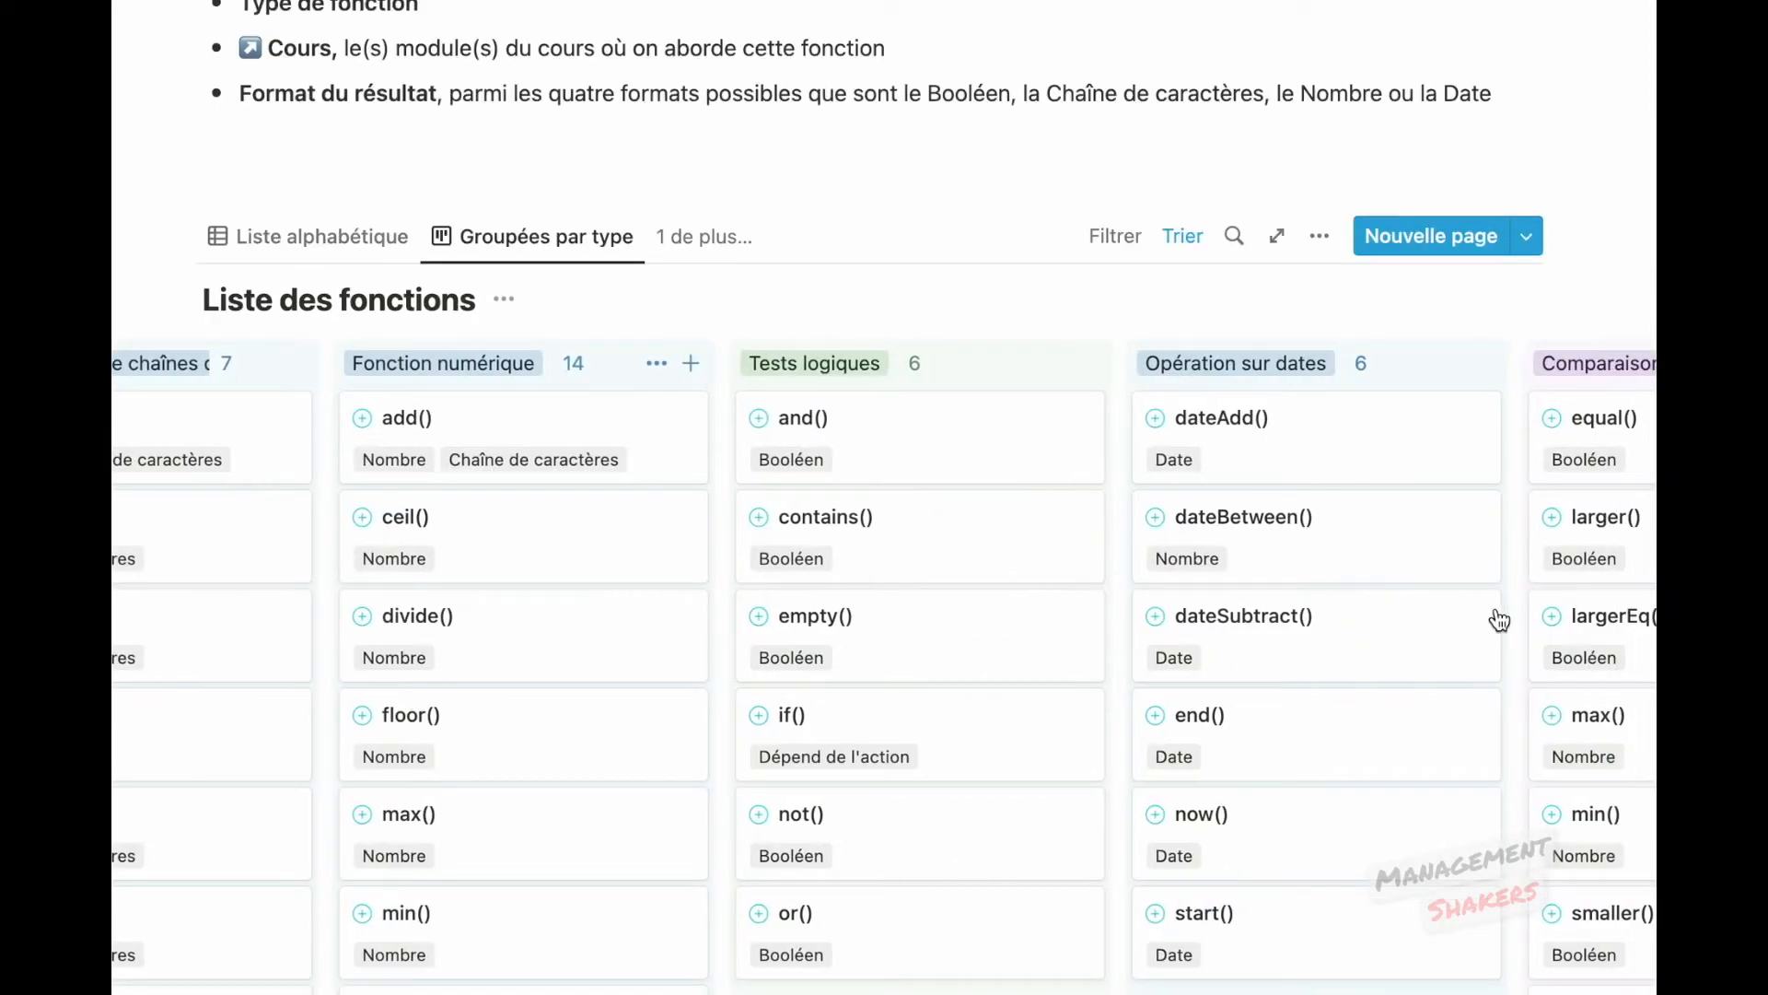
Review the dateAdd() page in the function list, including its arguments and the table of possible units.
click(1415, 451)
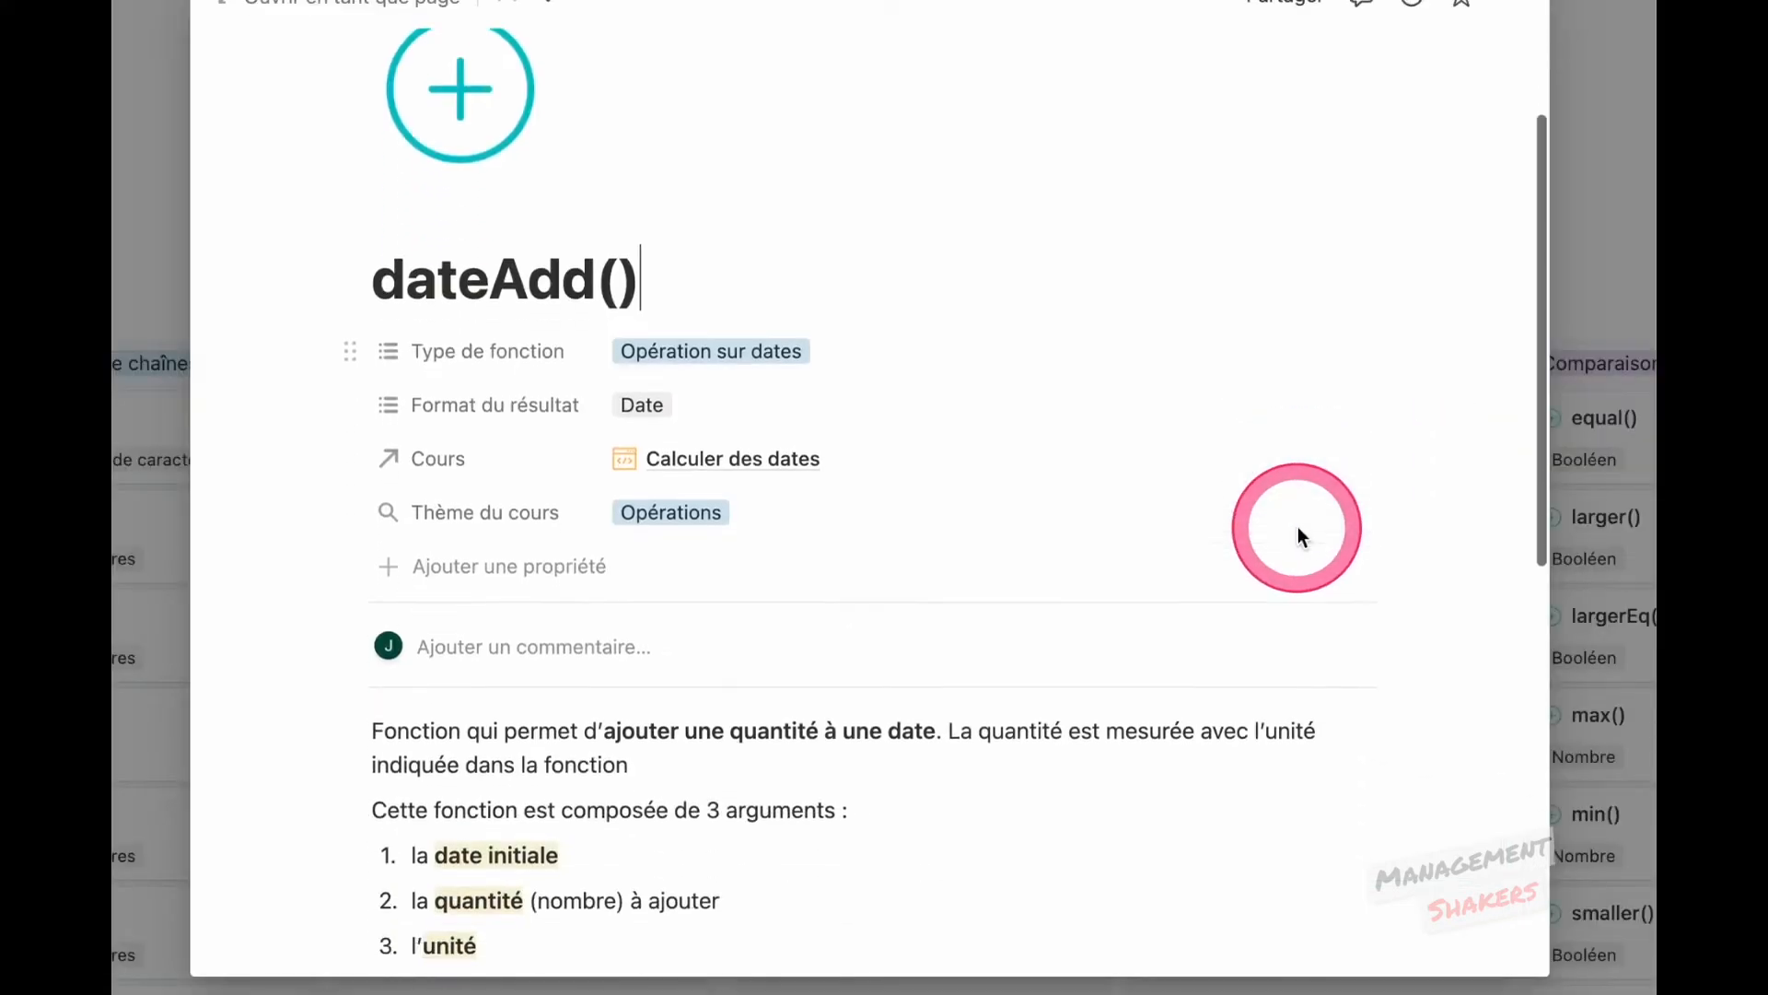
scroll(1298, 532, down, 10)
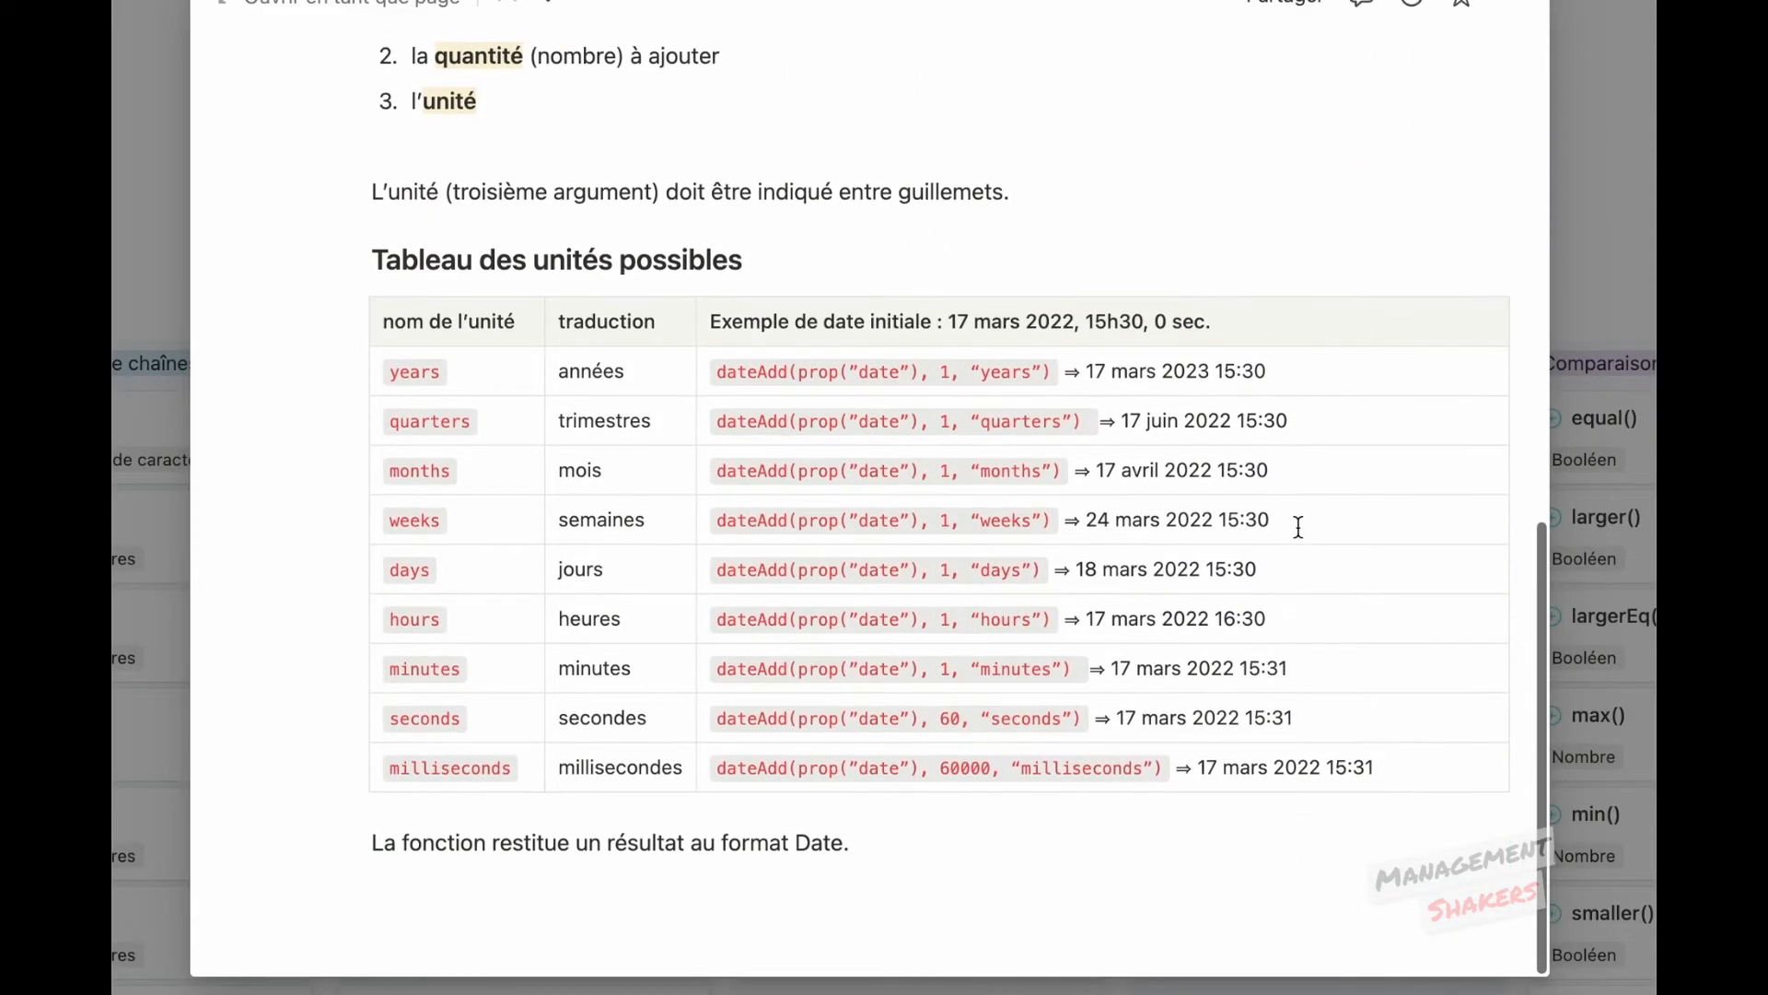
scroll(1299, 527, up, 10)
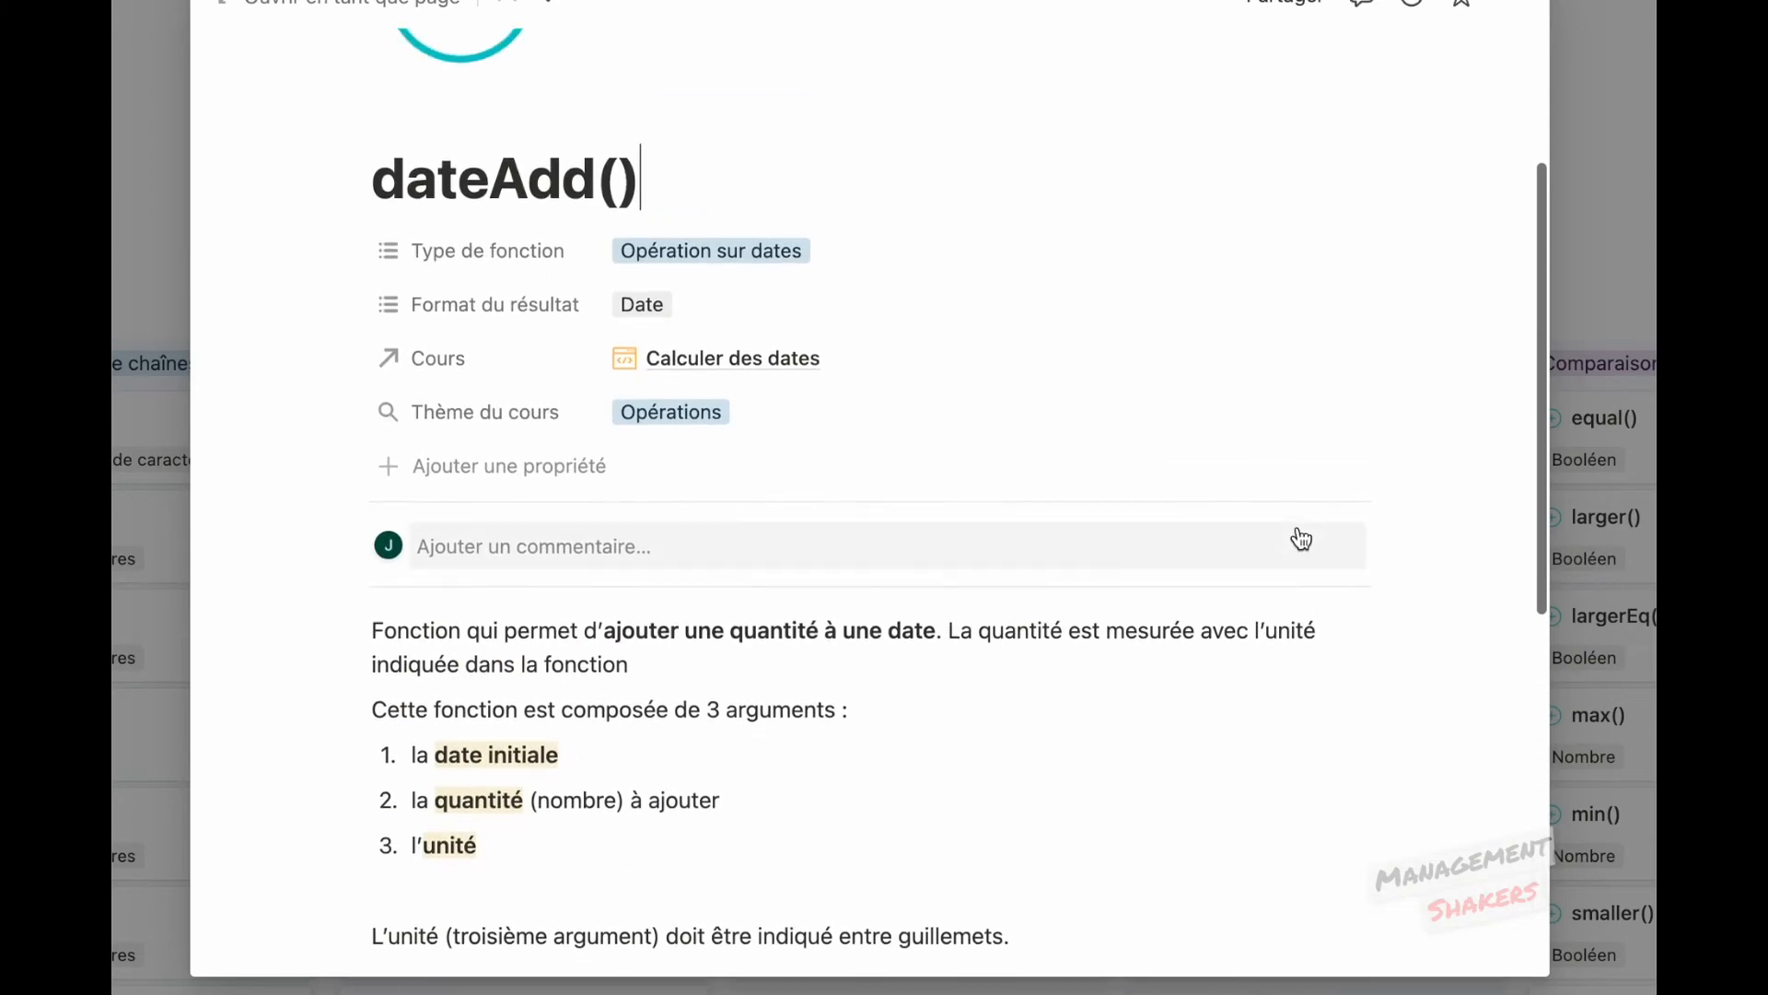
scroll(1301, 538, up, 2)
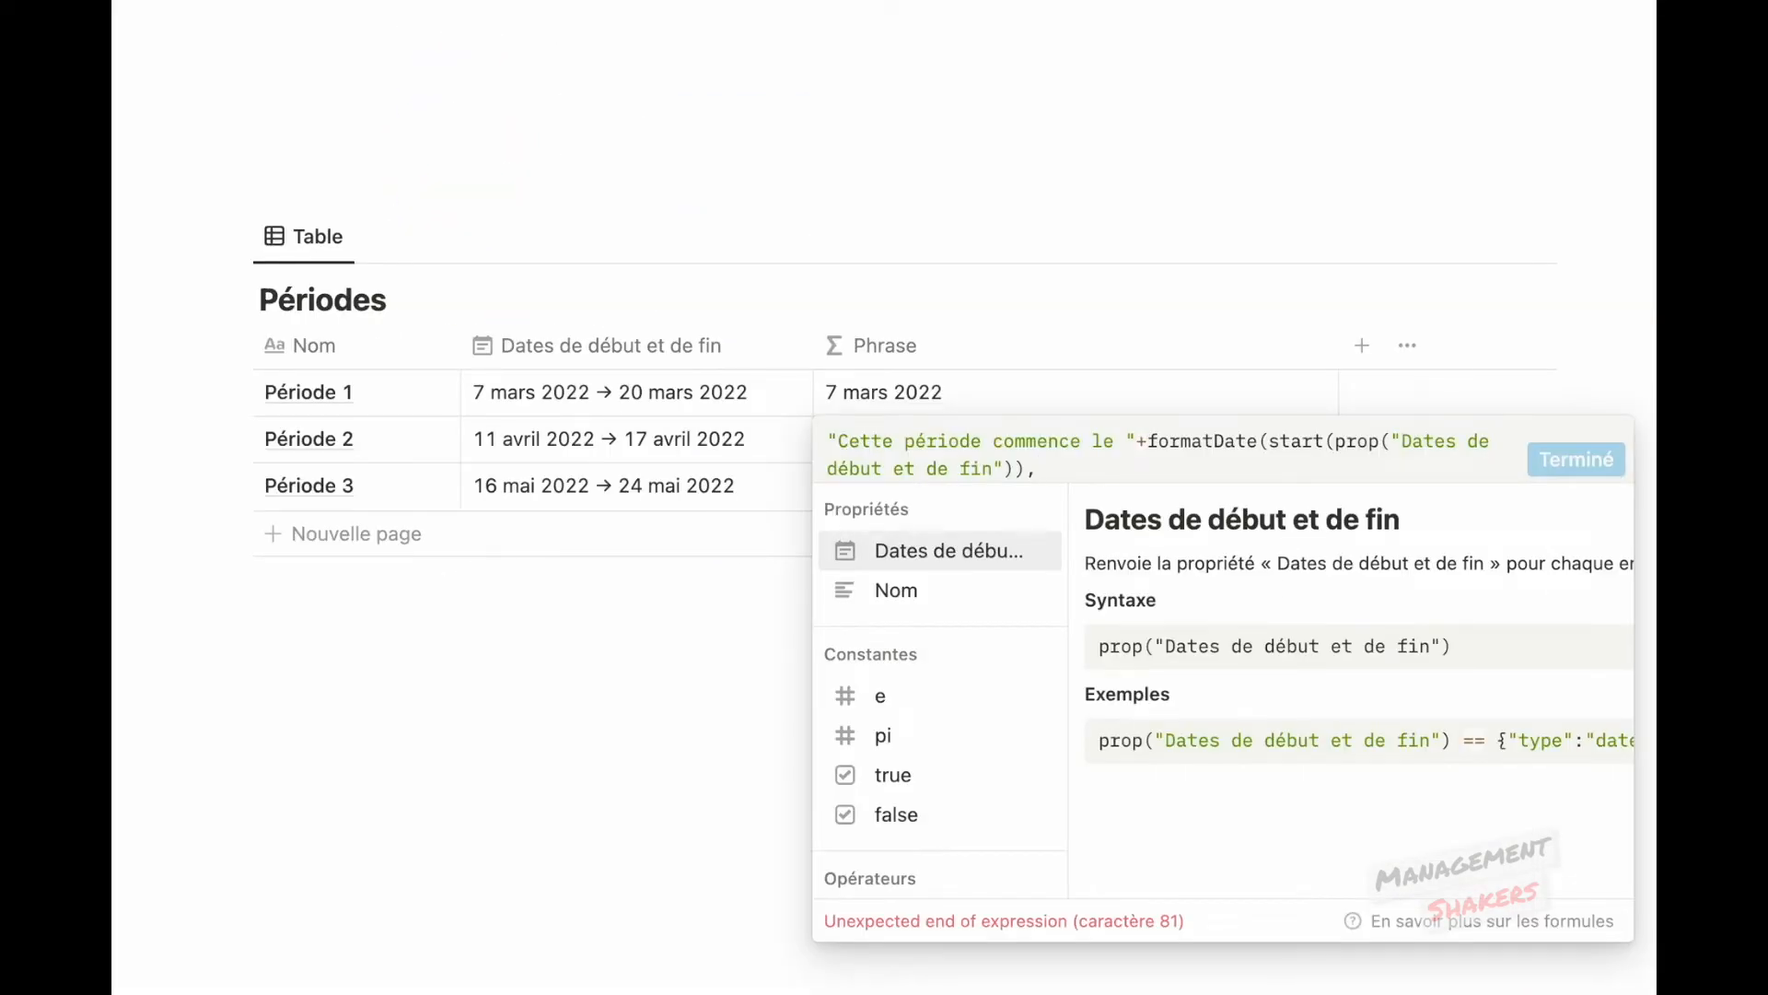
Give formatDate the format "DD/MM/YYYY", close its parenthesis and save the Phrase formula.
text(fin")), ")
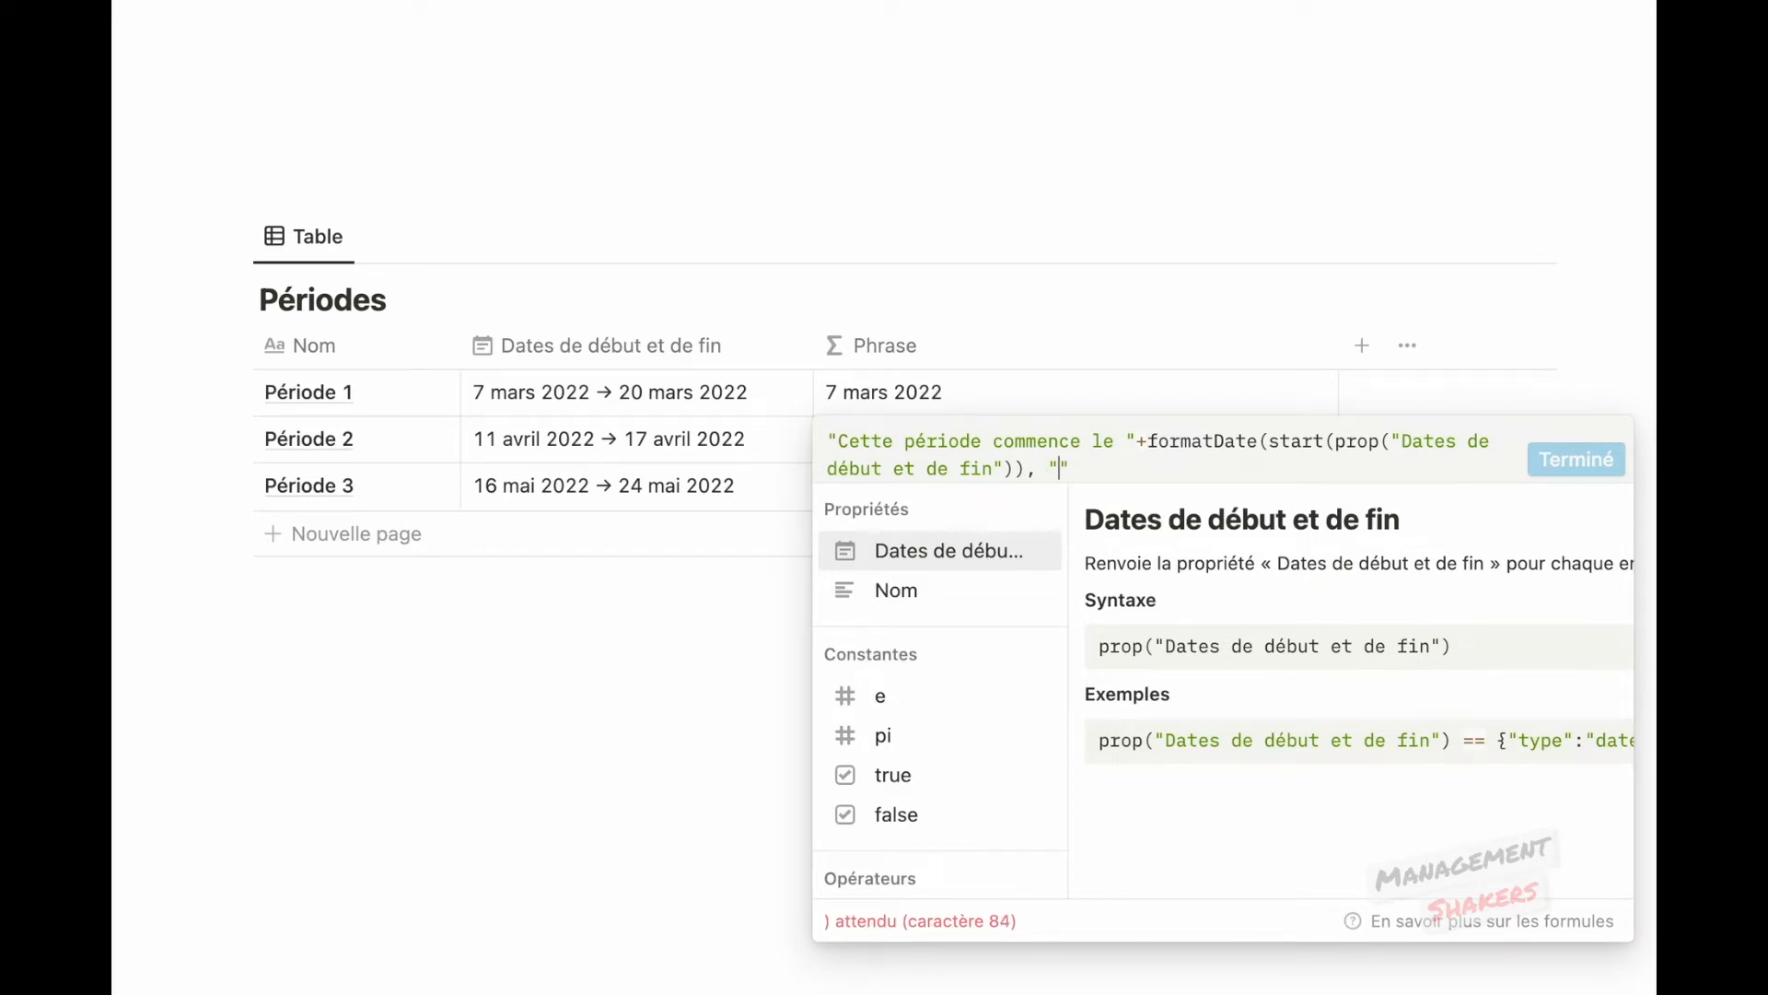
text(DD/MM/YYYY)
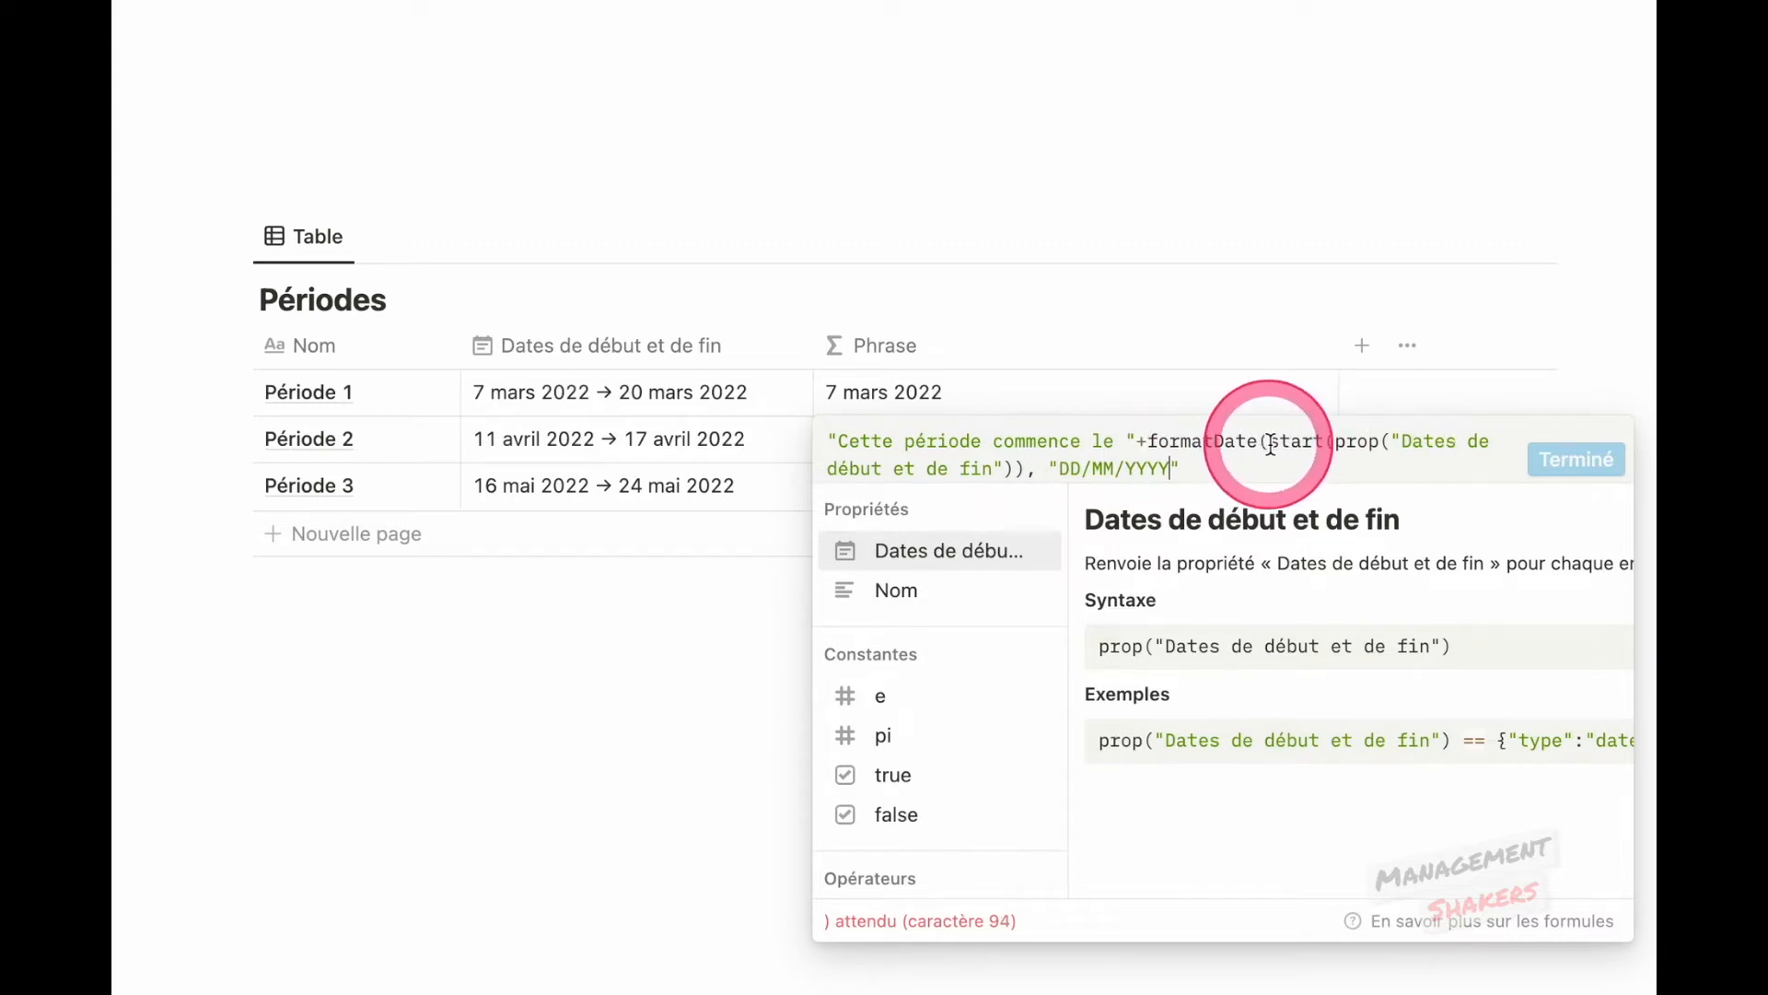
click(1228, 466)
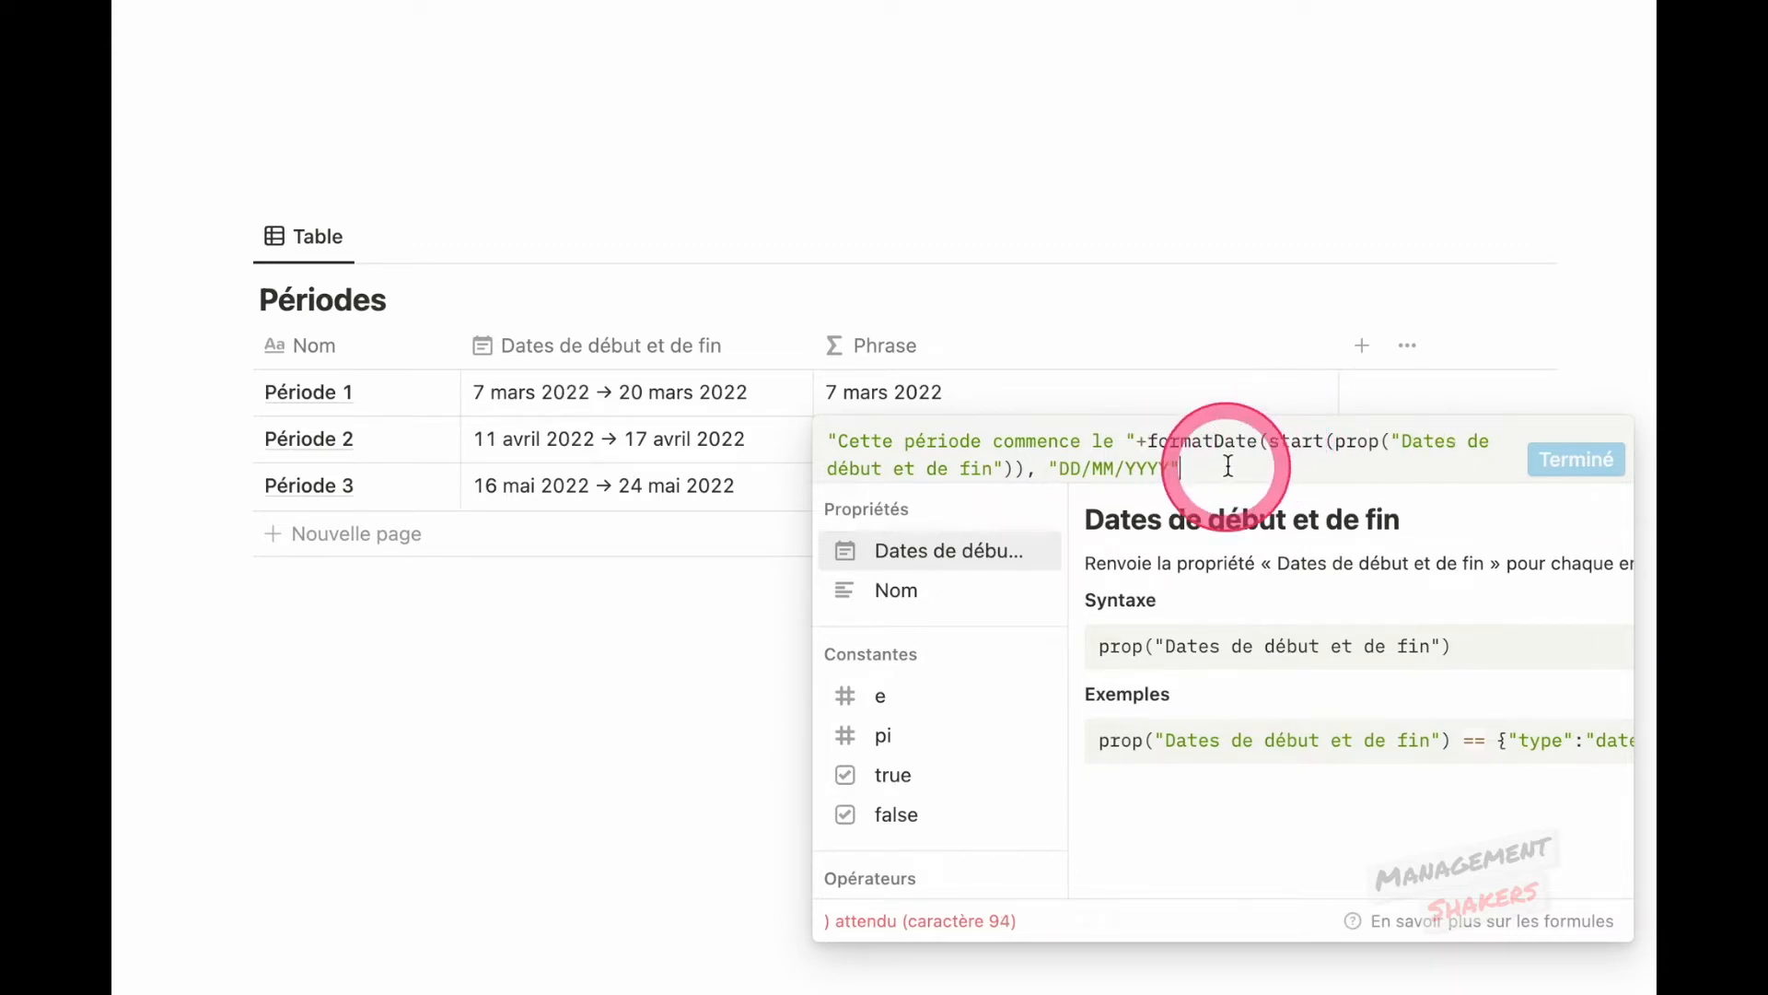
text())
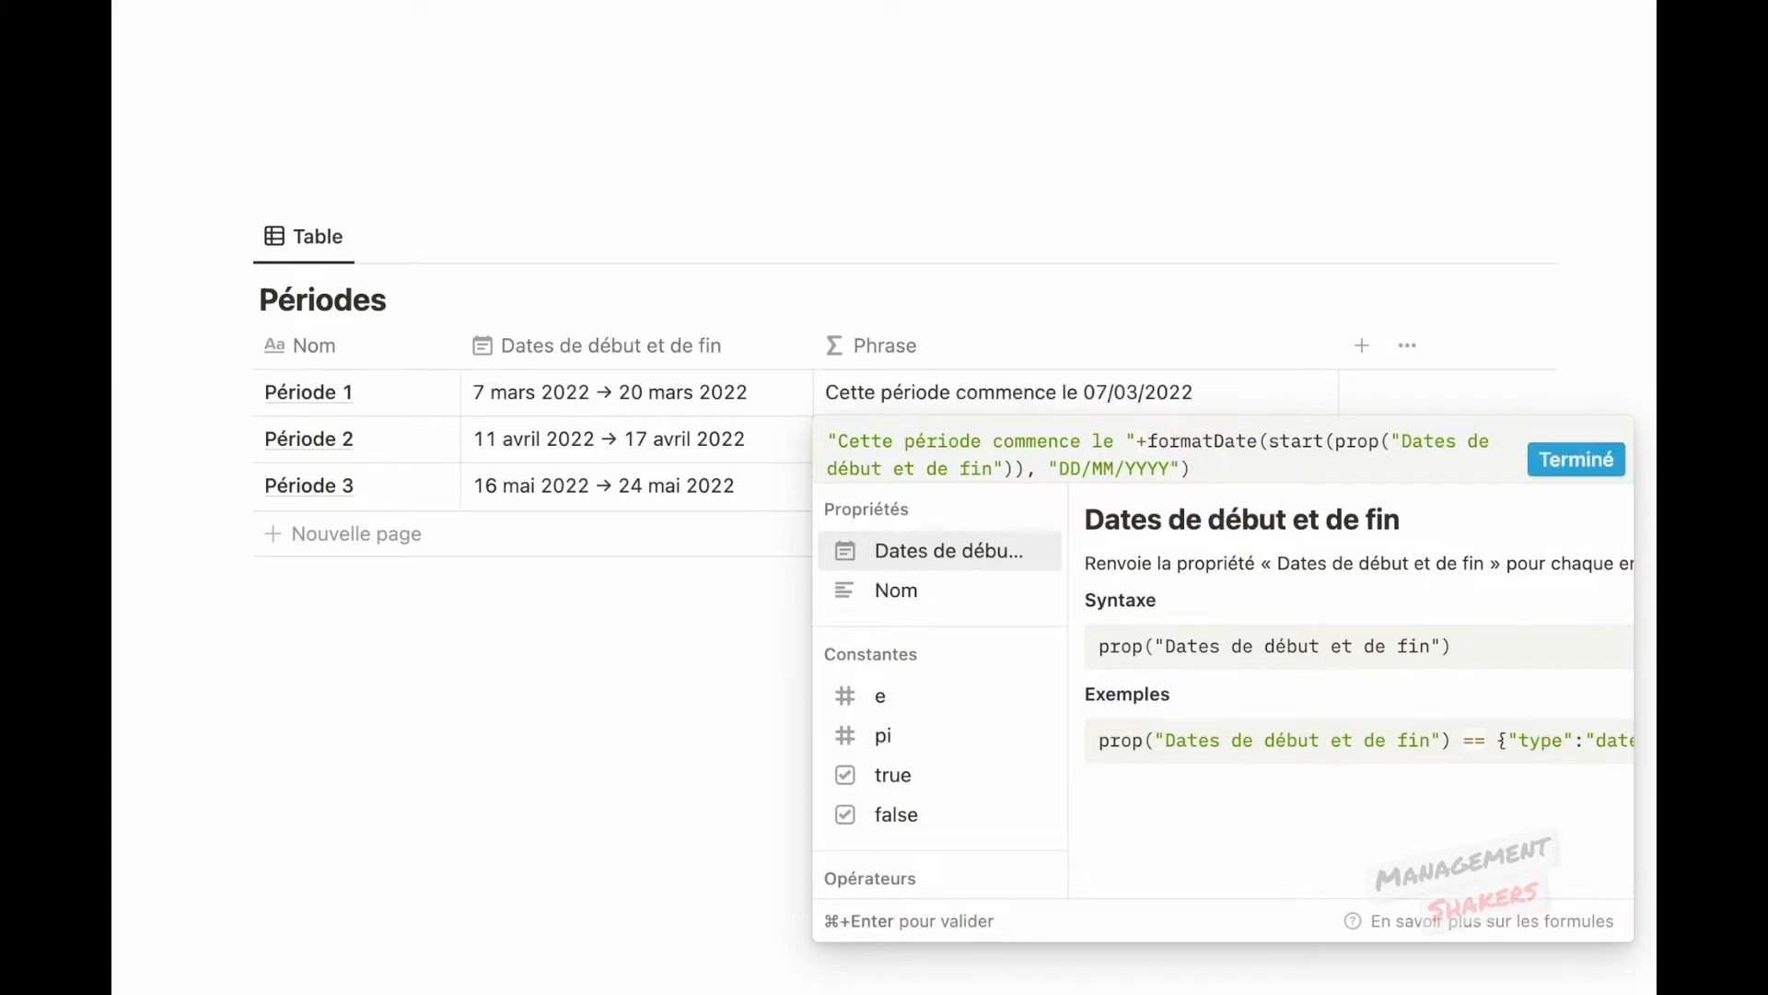
click(1610, 460)
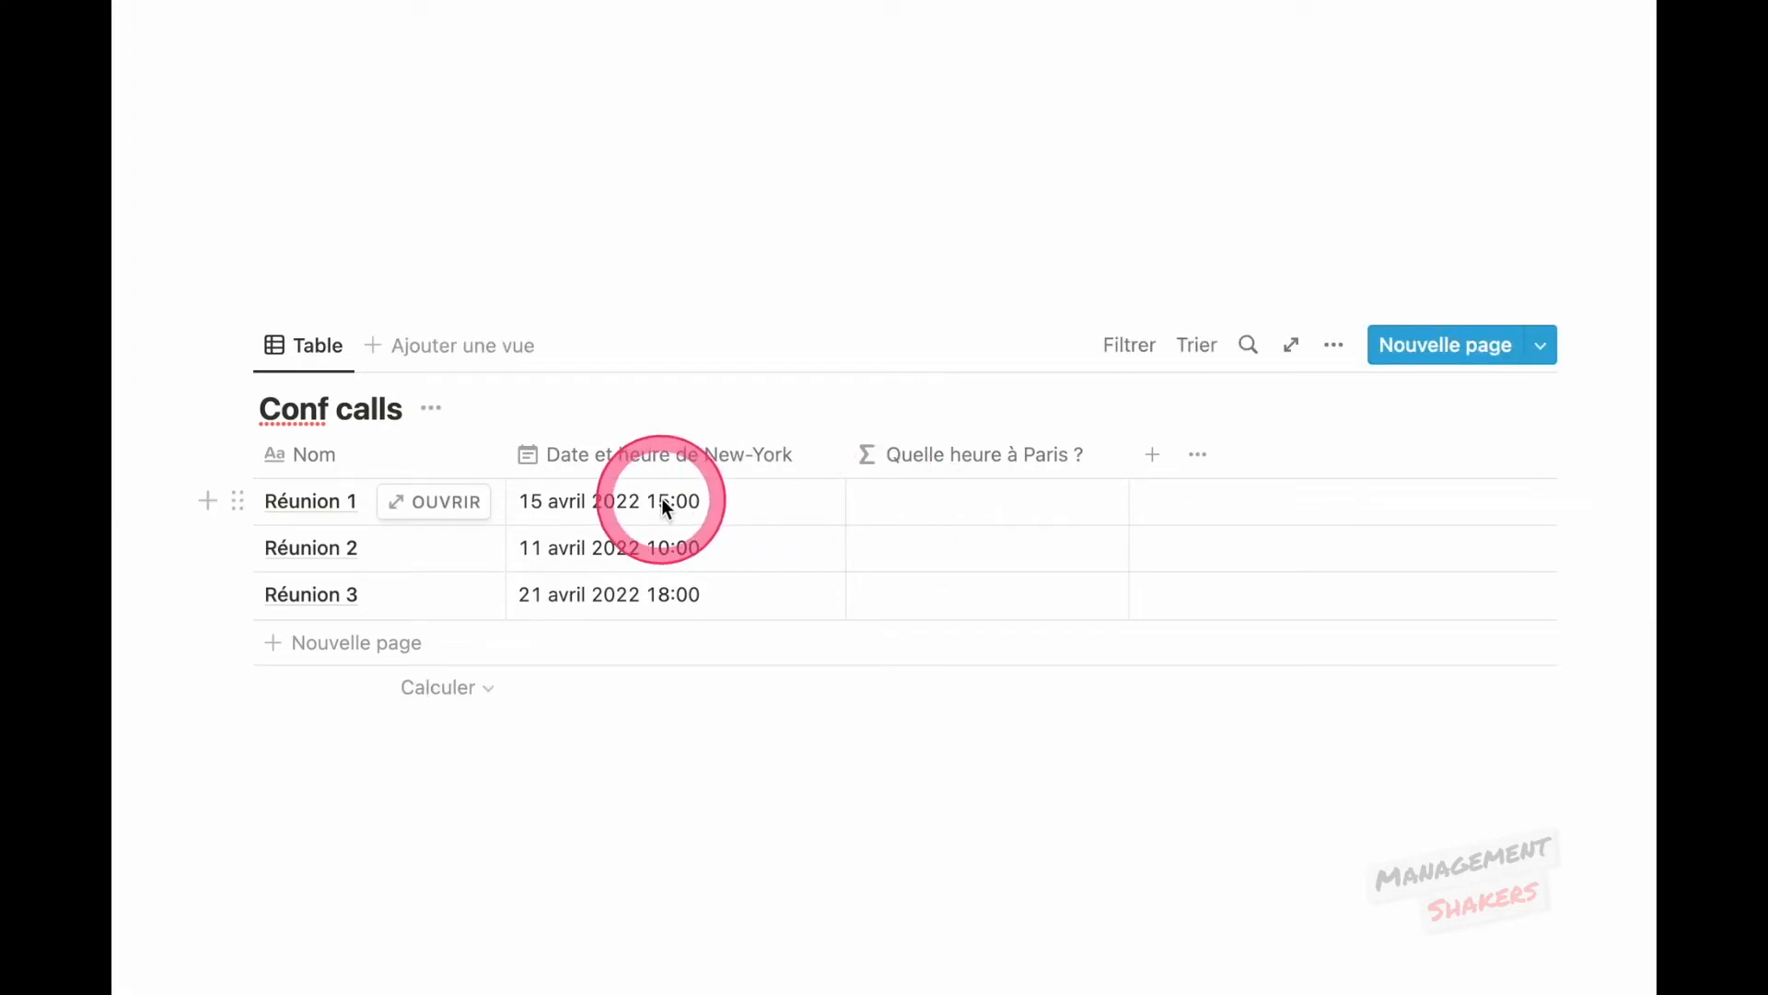
Enter the formula hour(prop("Date et heure de New-York")) + 6 in the "Quelle heure à Paris ?" property of the Conf calls table.
click(949, 499)
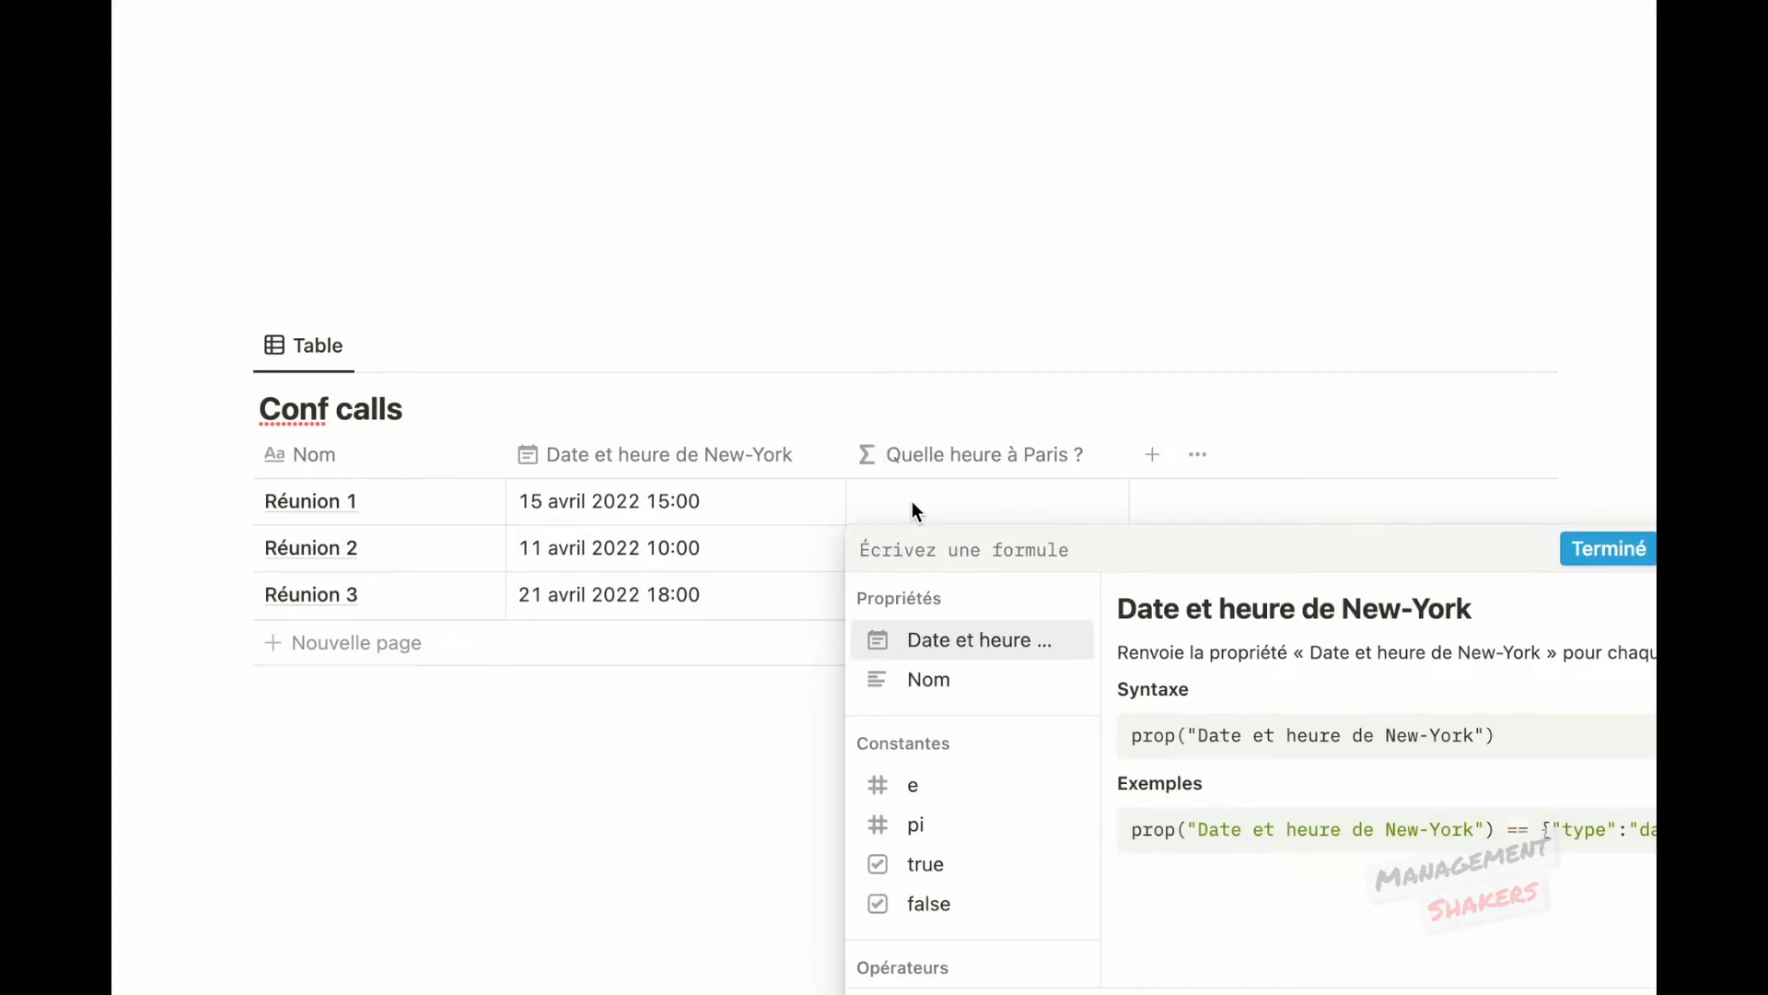
text(hour)
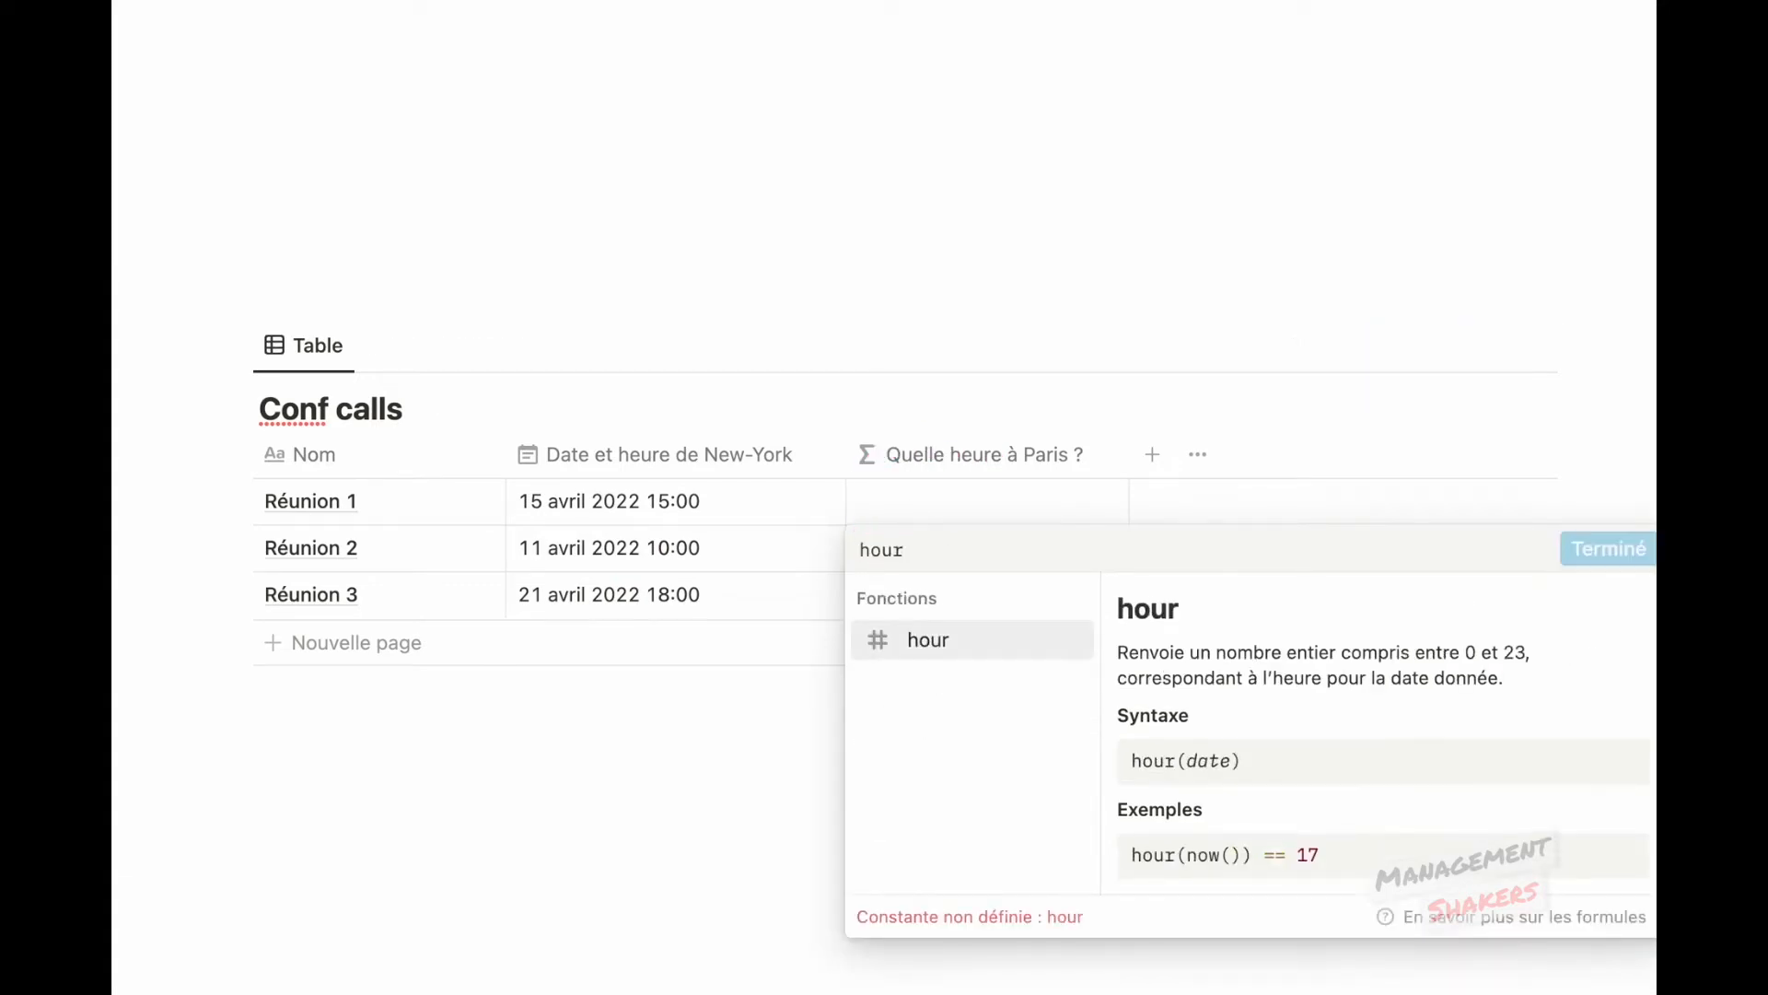
text(()
click(932, 642)
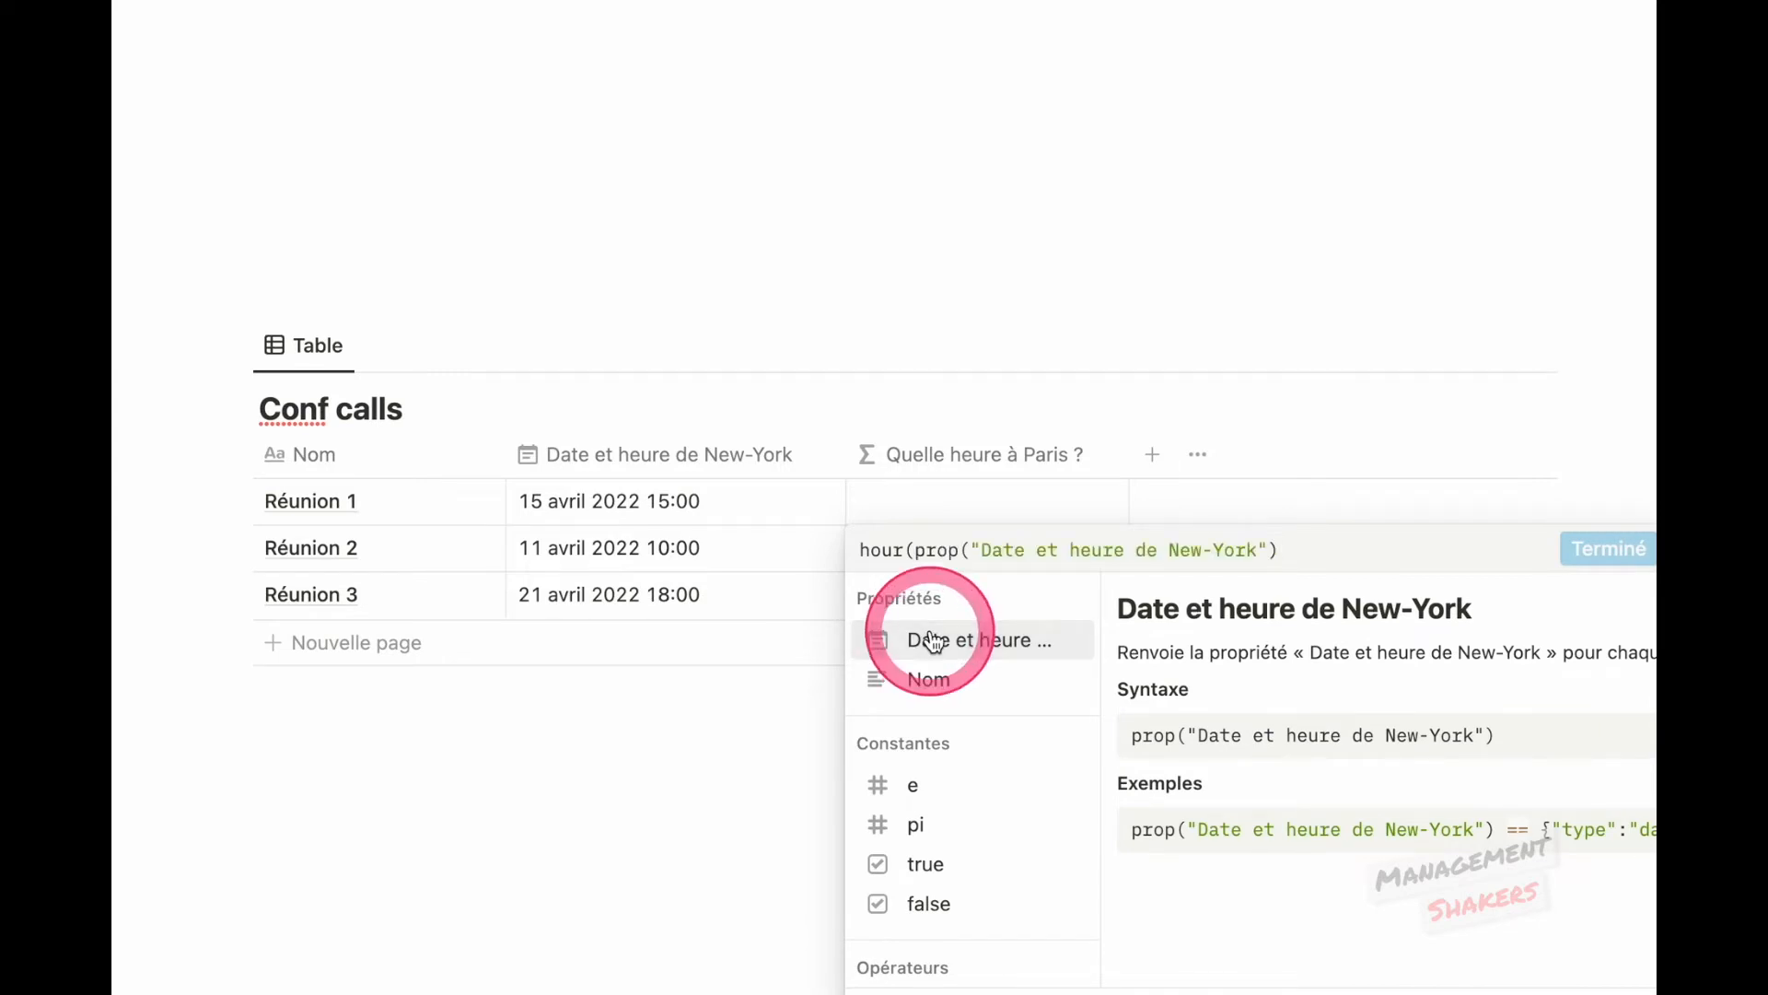
text())
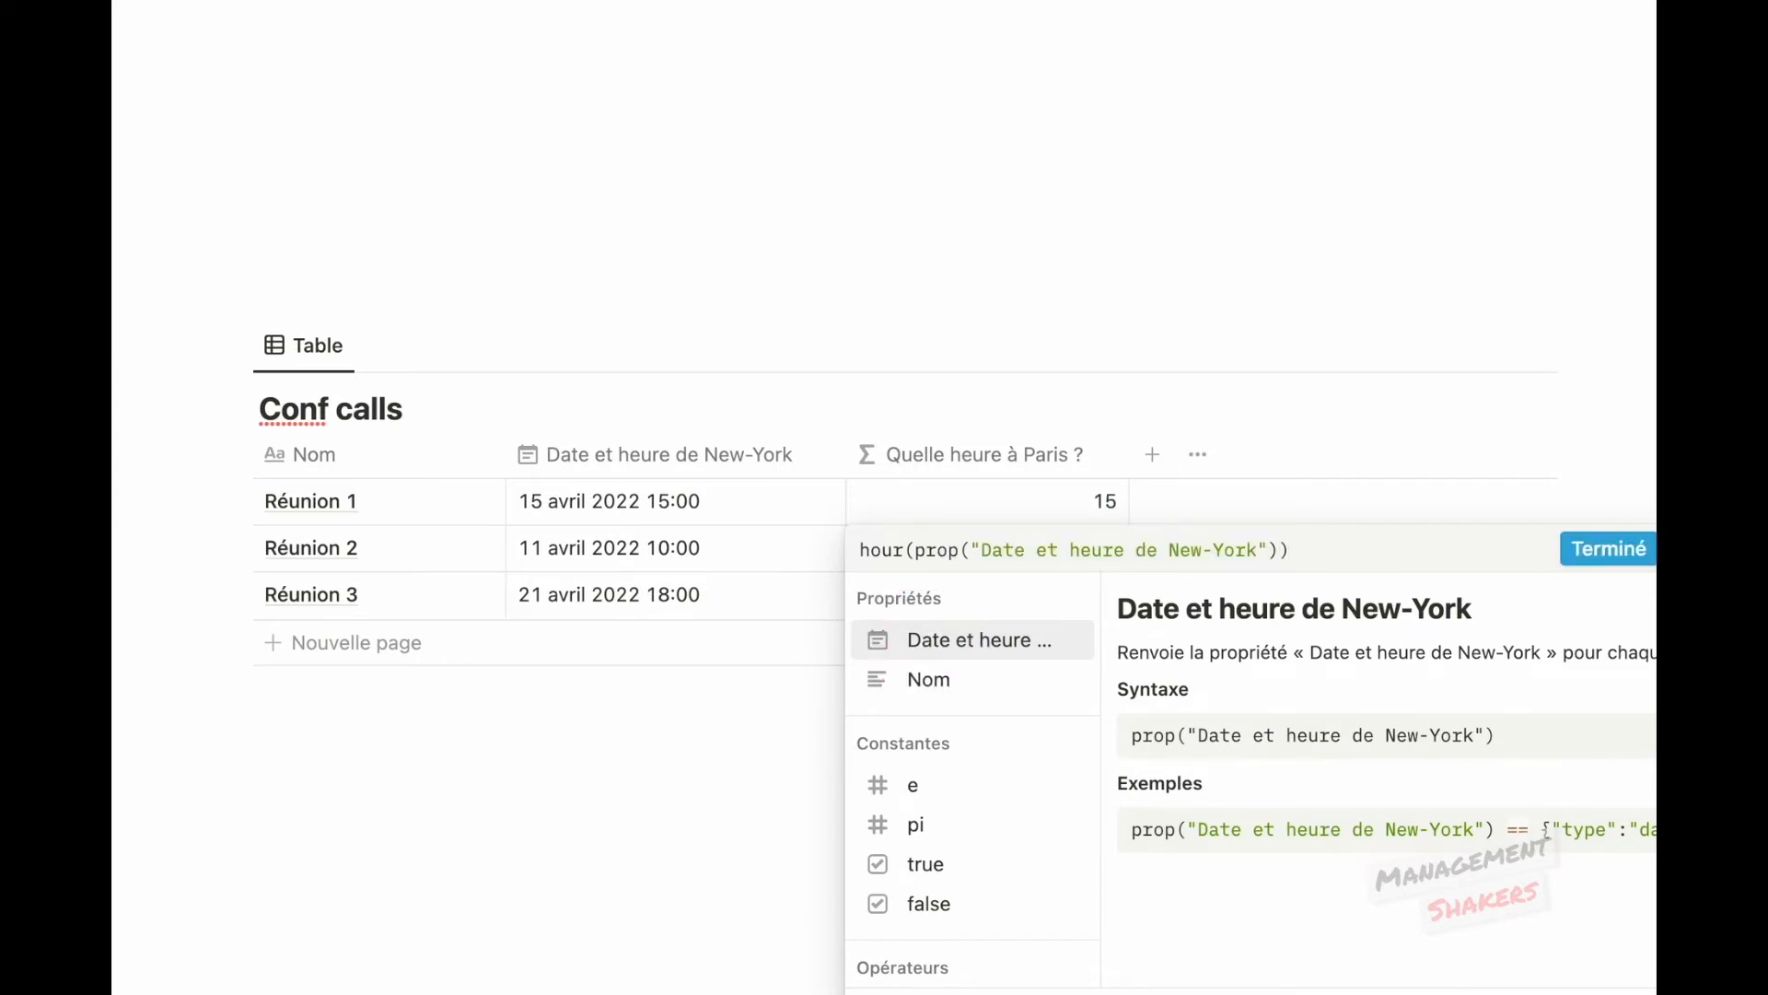
text(+6)
key(Return)
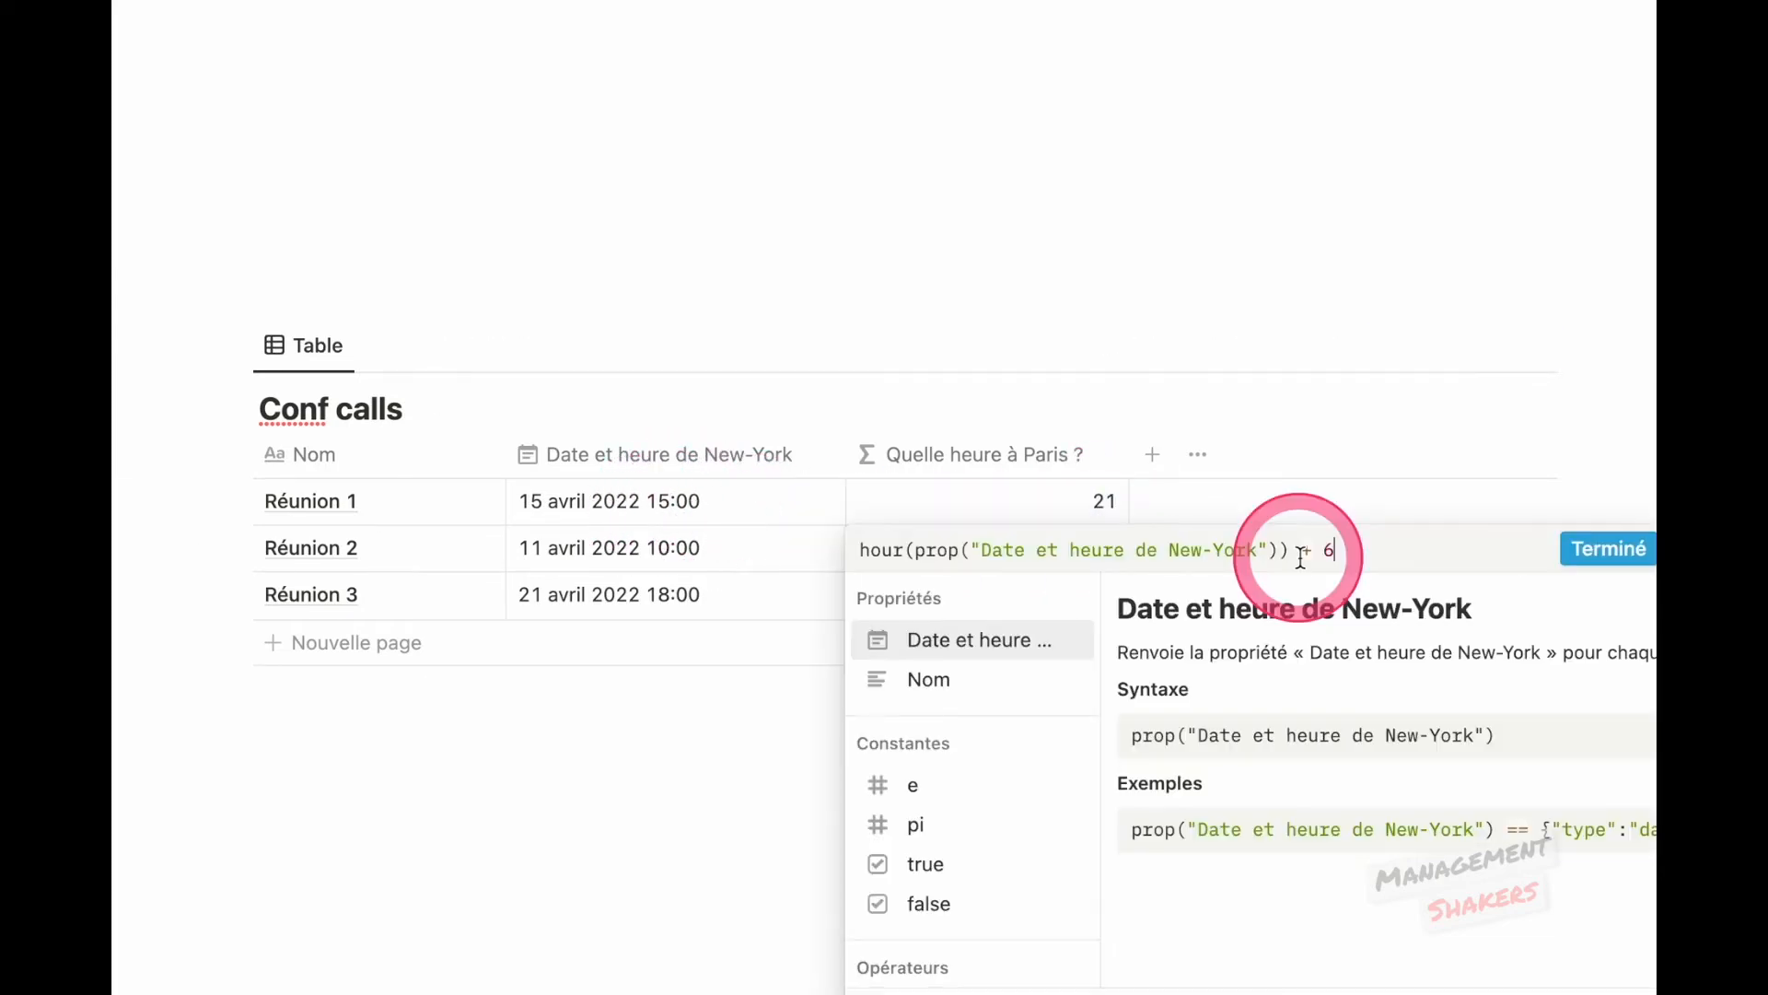
Append +"h" to the end of the Paris hour formula.
click(1343, 552)
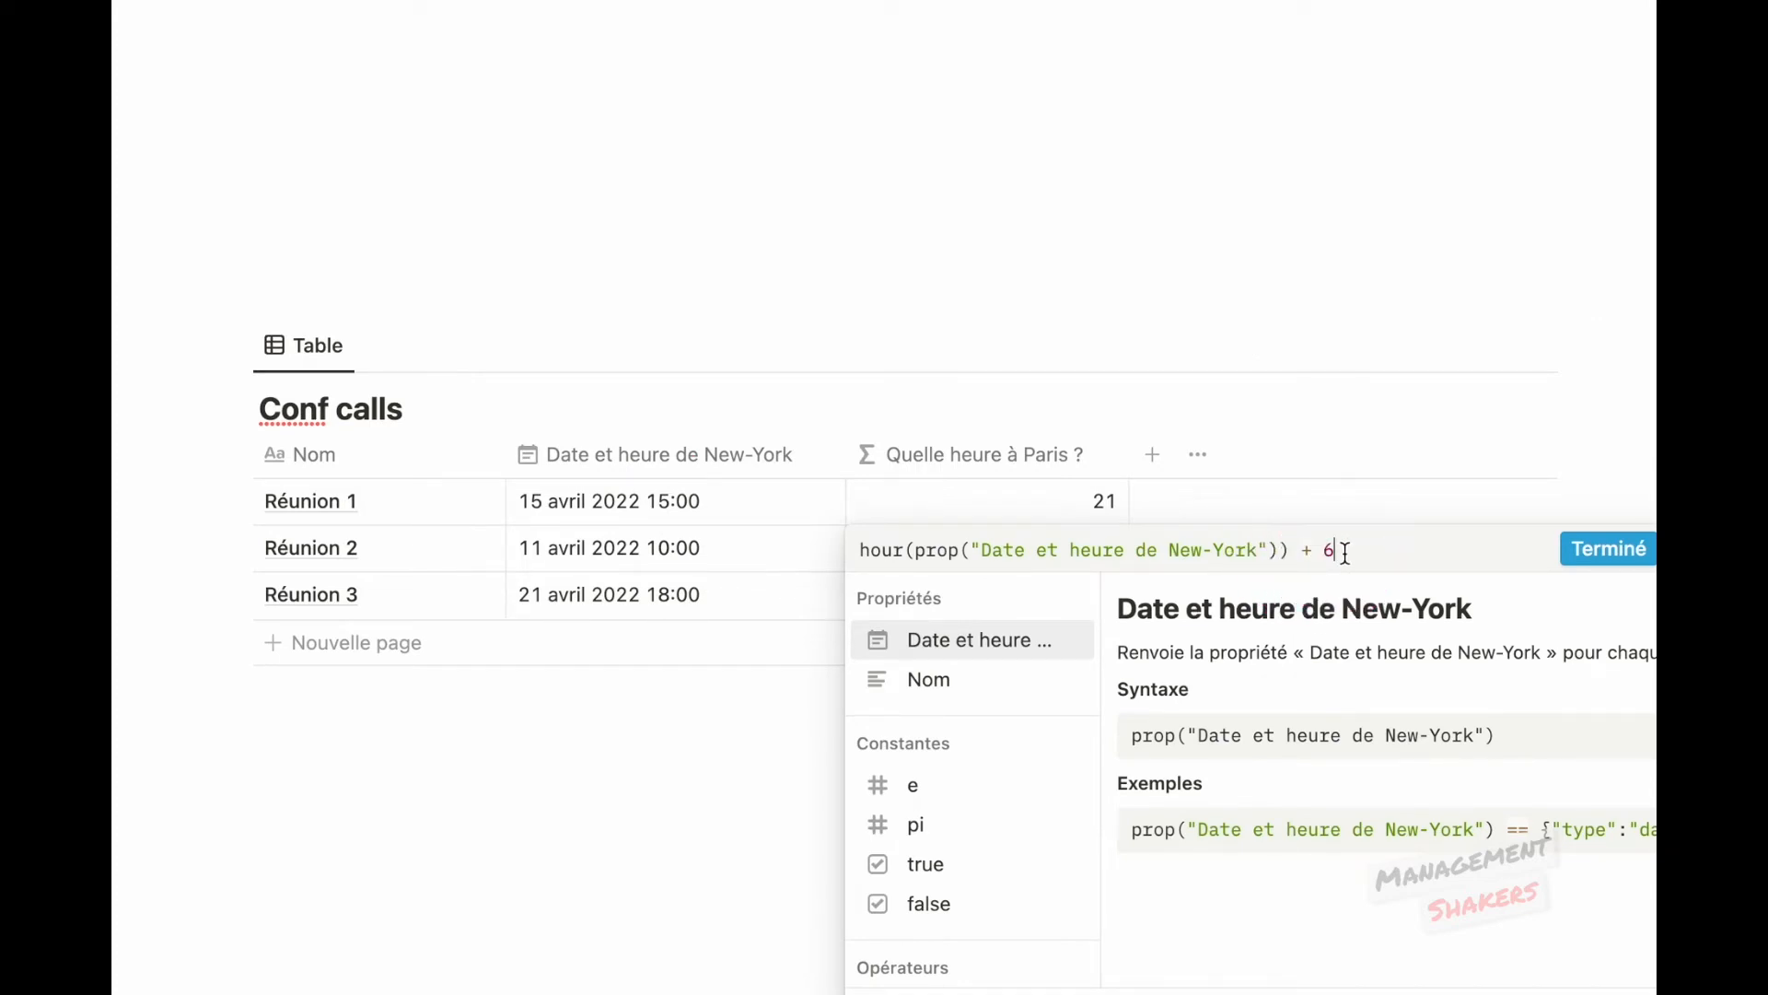
text(+)
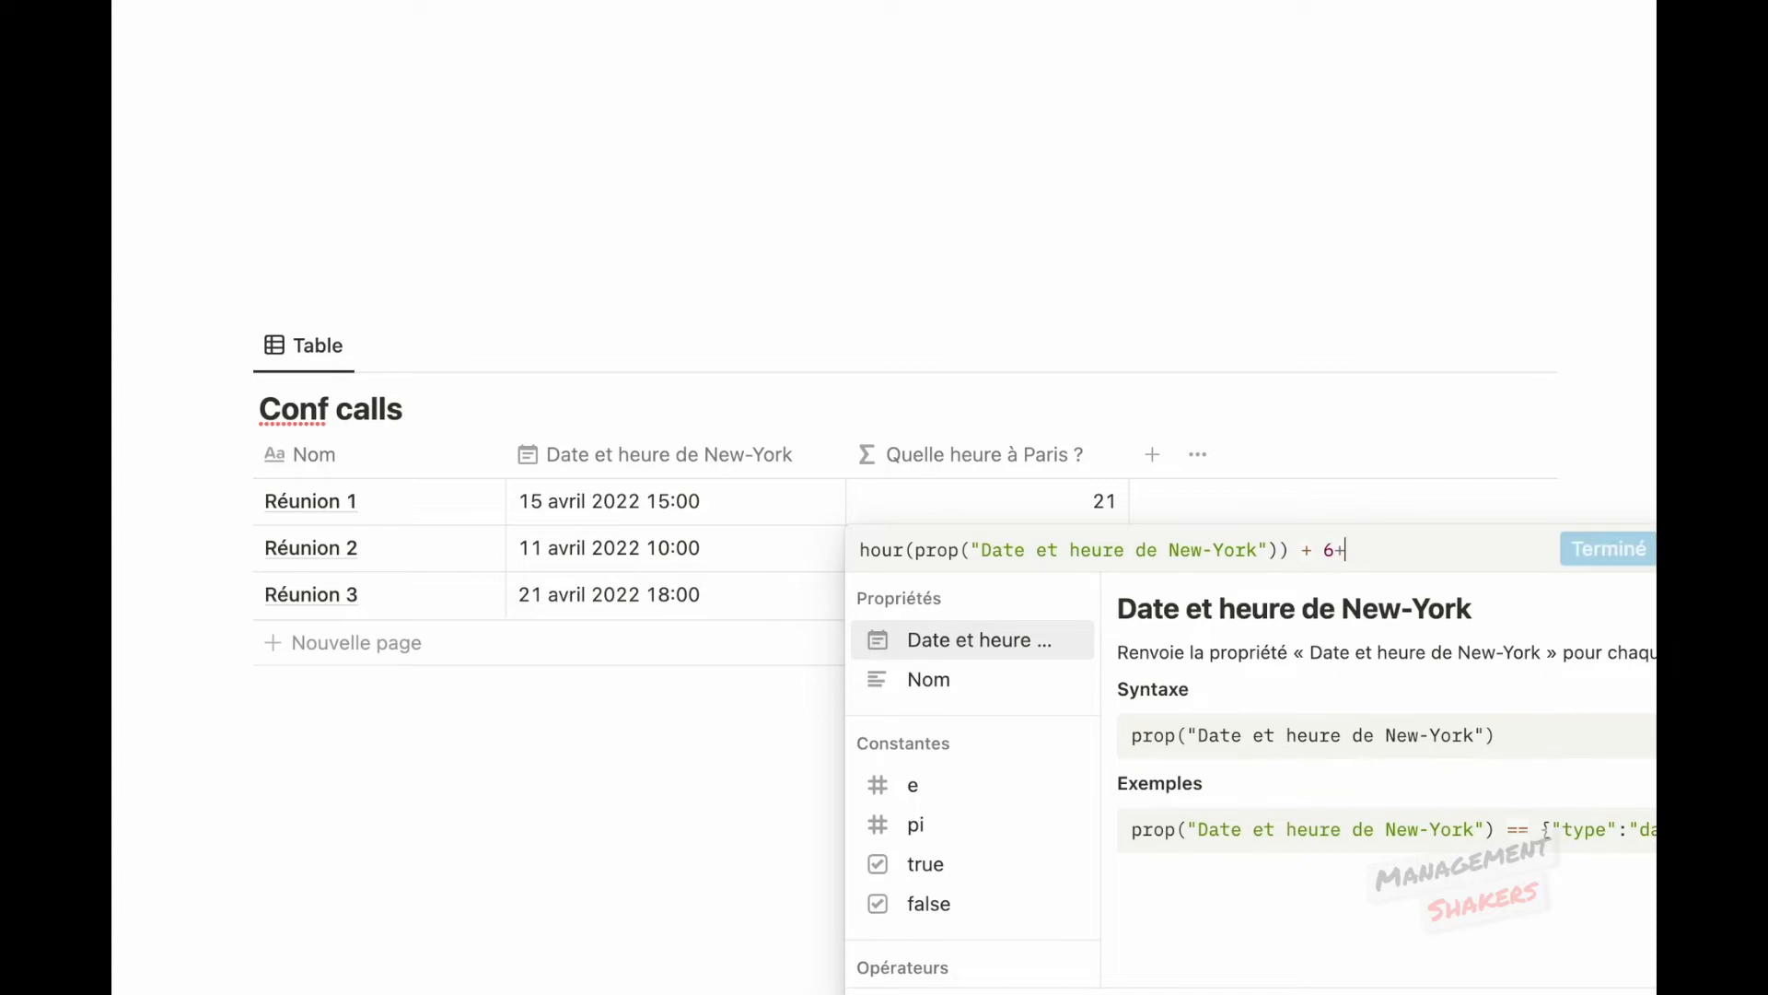
text("h")
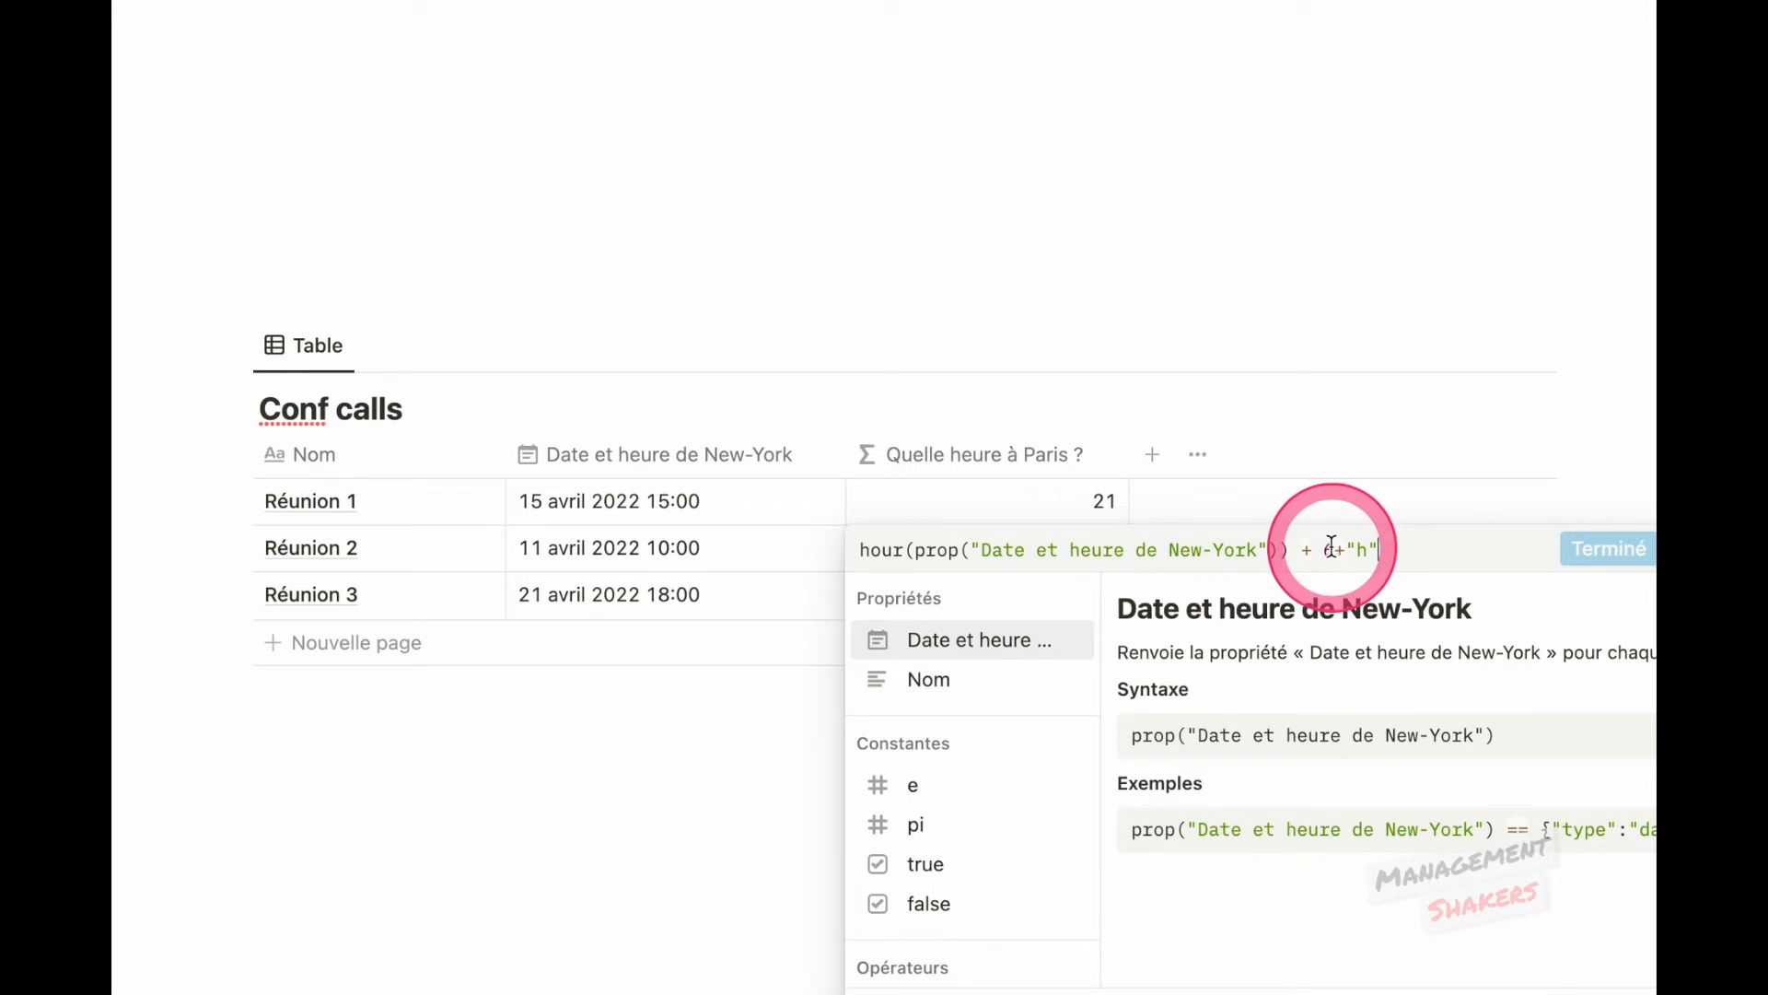
Wrap the hour calculation, including the + 6, in format() so only "h" stays outside, and save the formula.
key(Up)
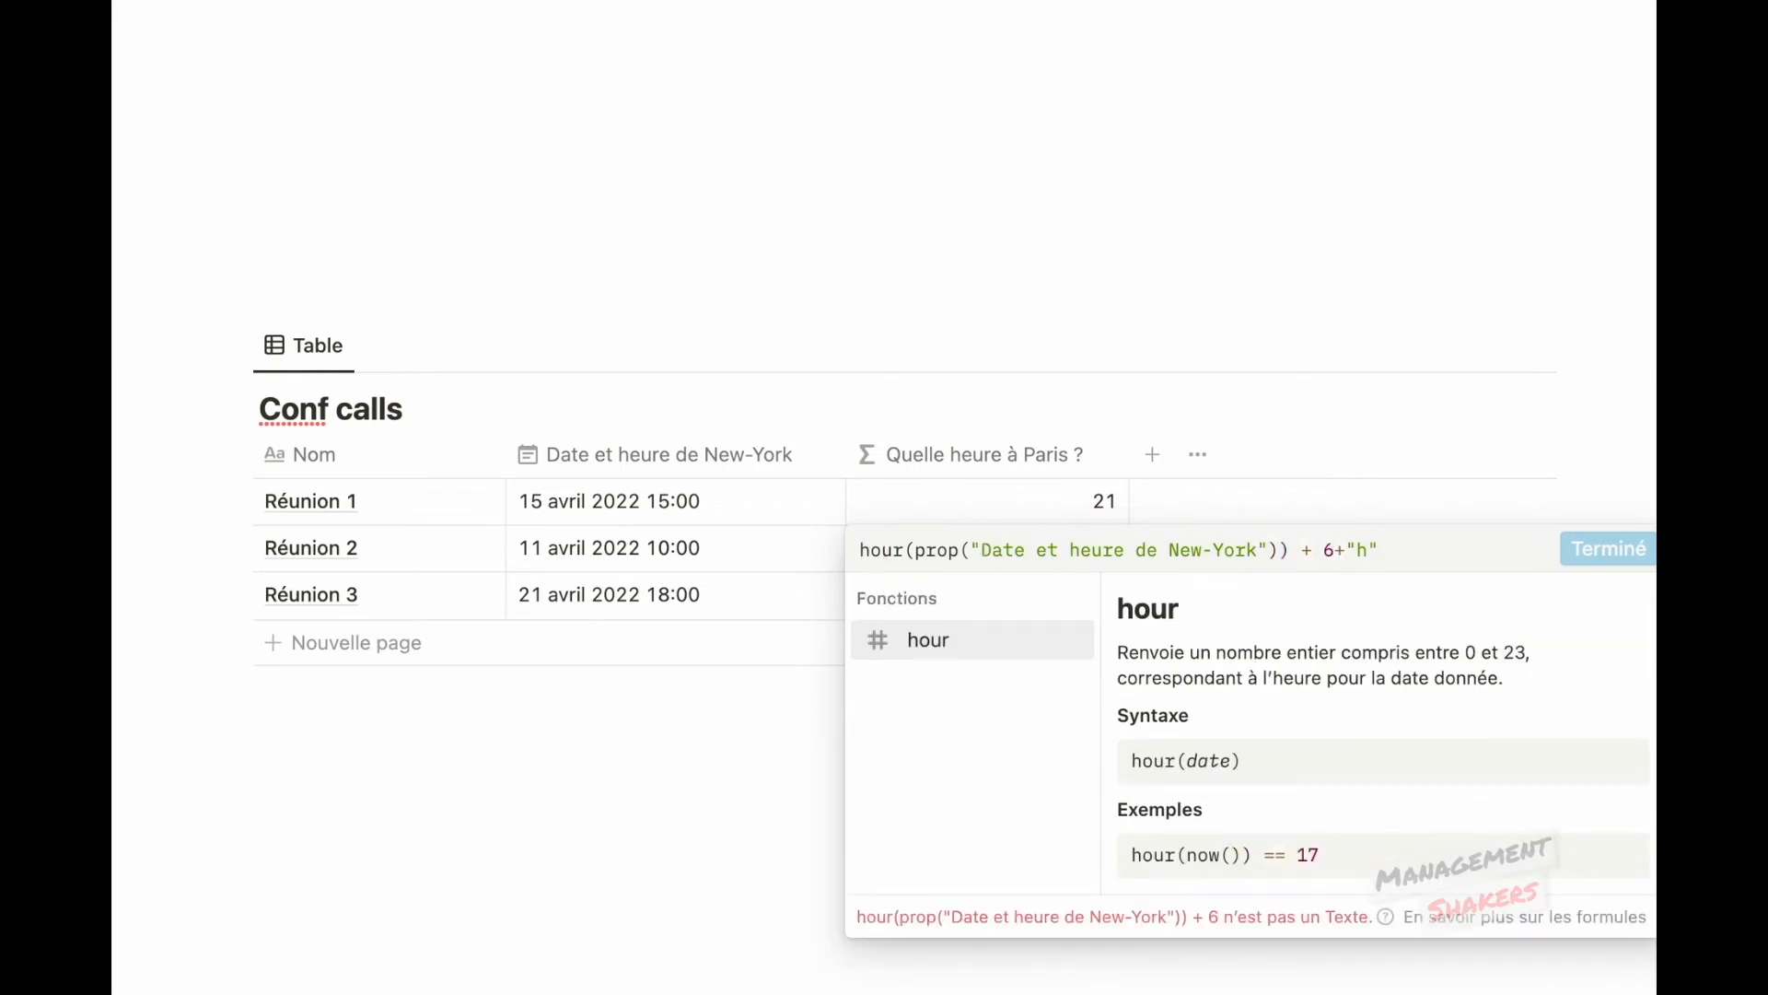
text(format)
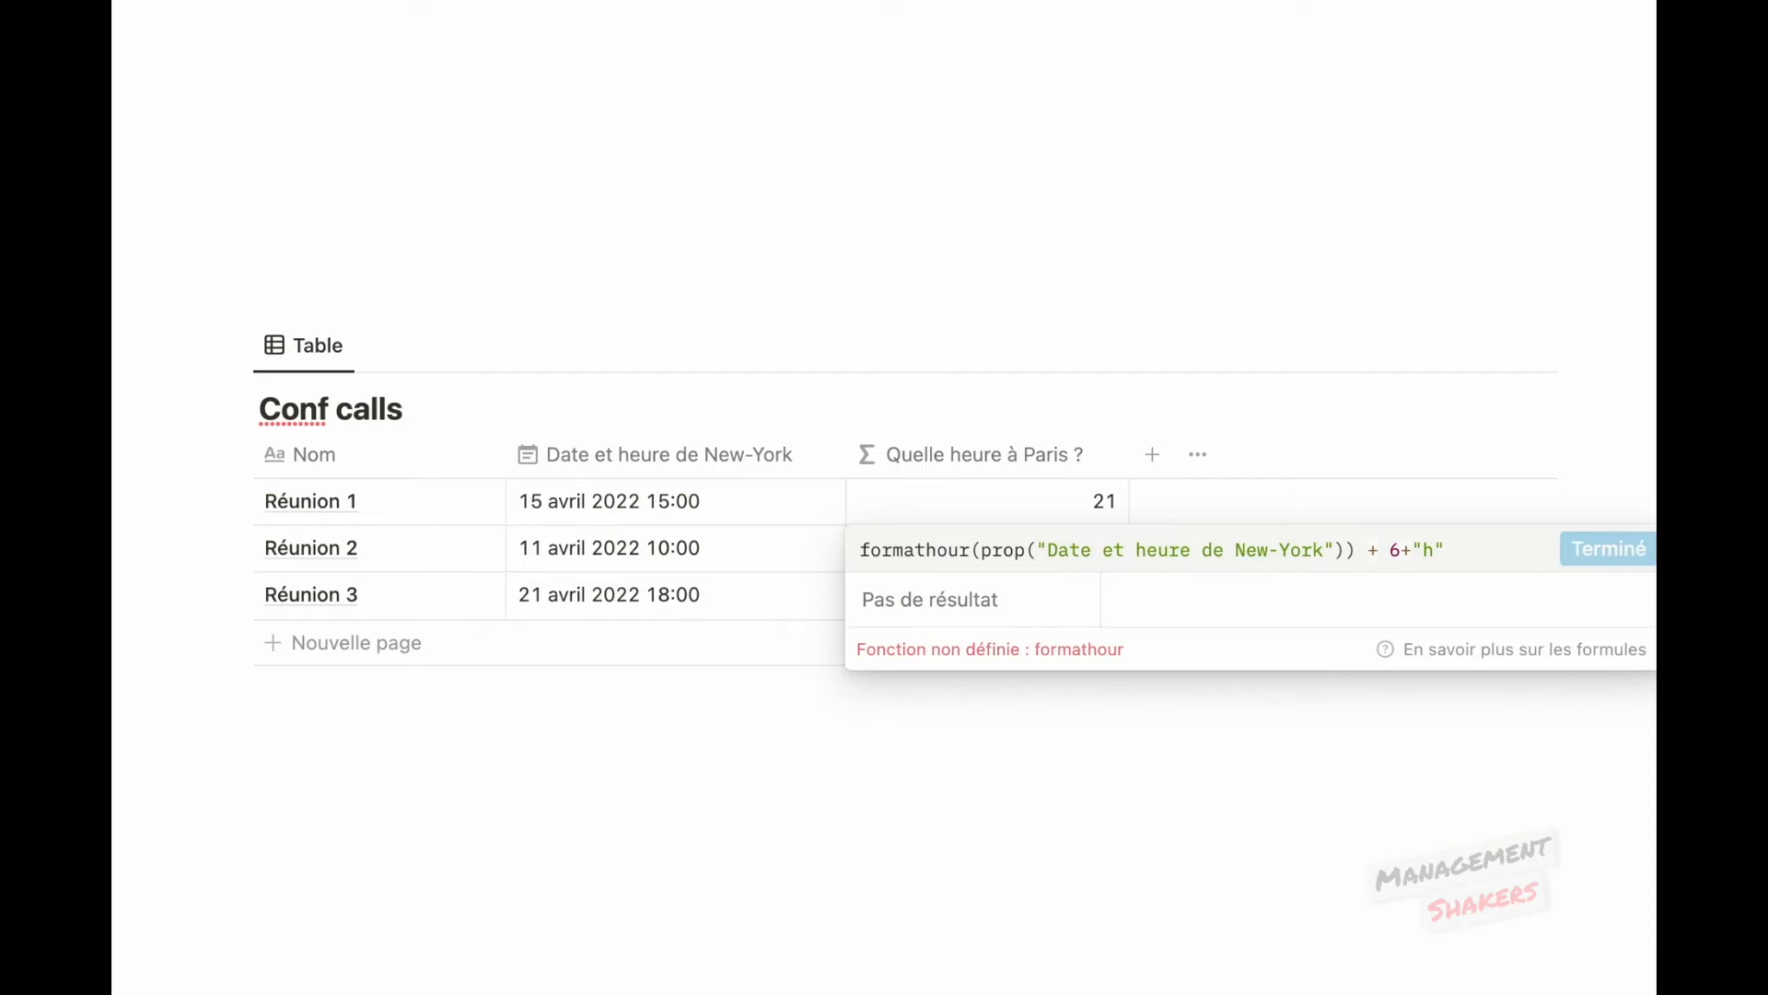
text(()
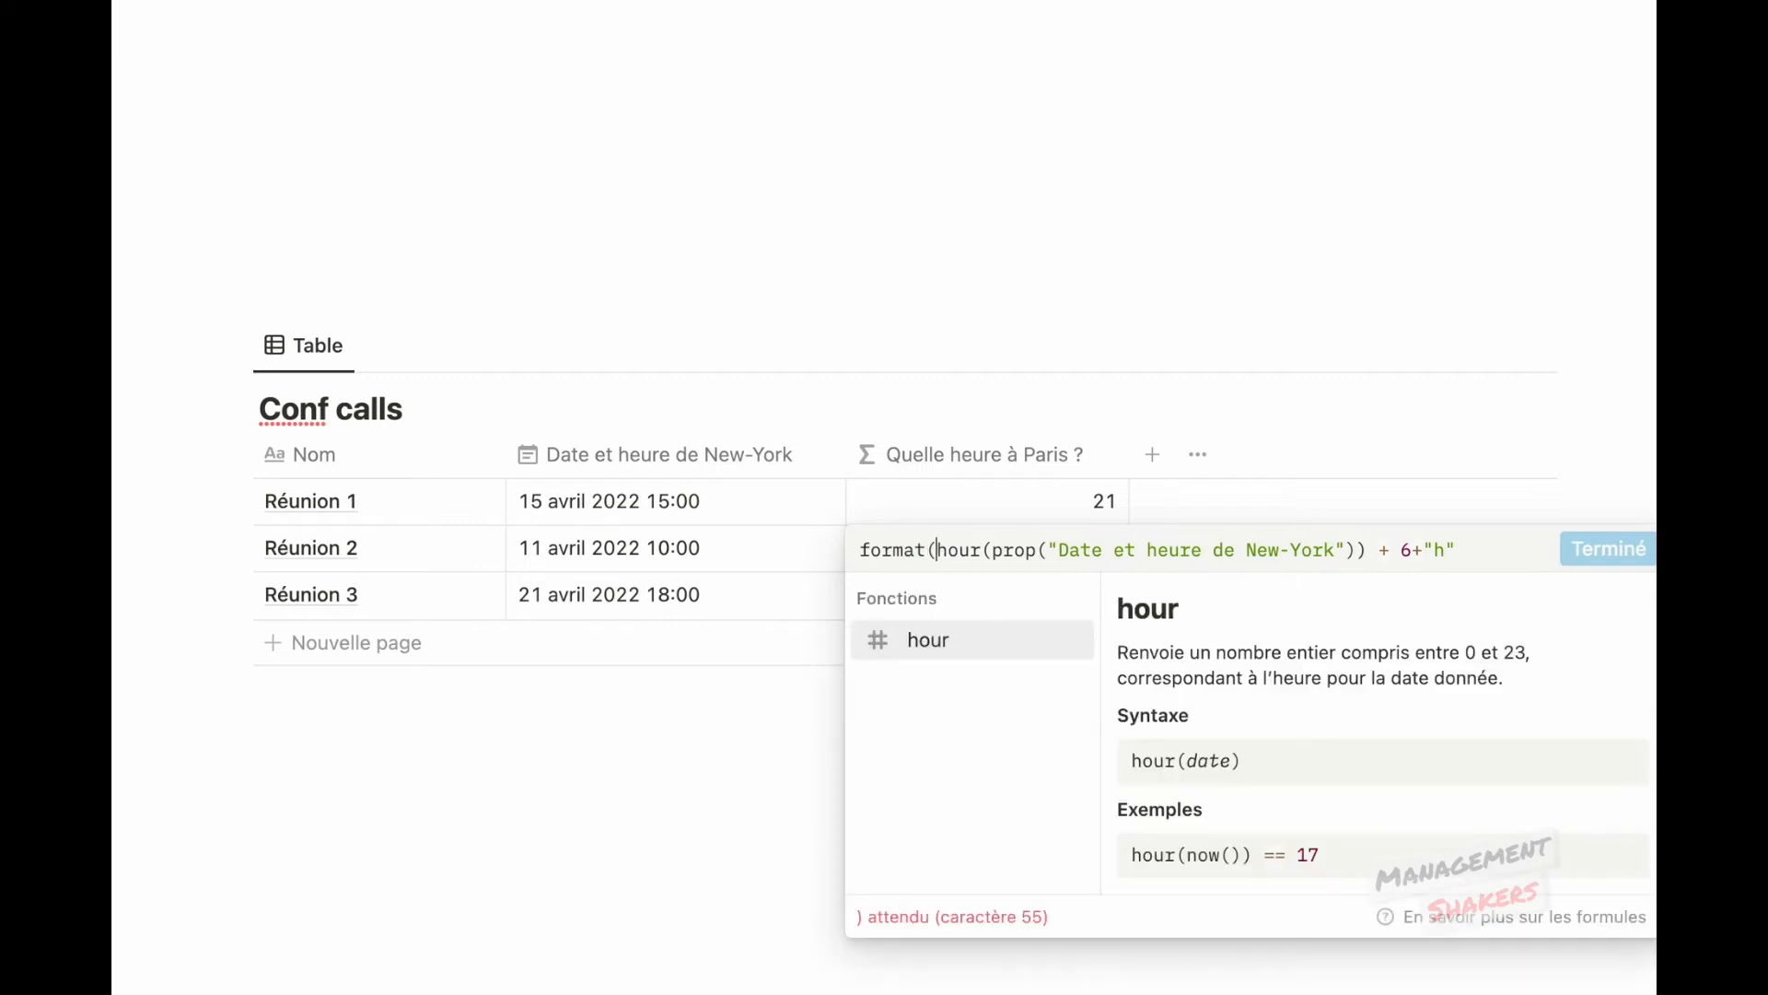
click(1414, 550)
text())
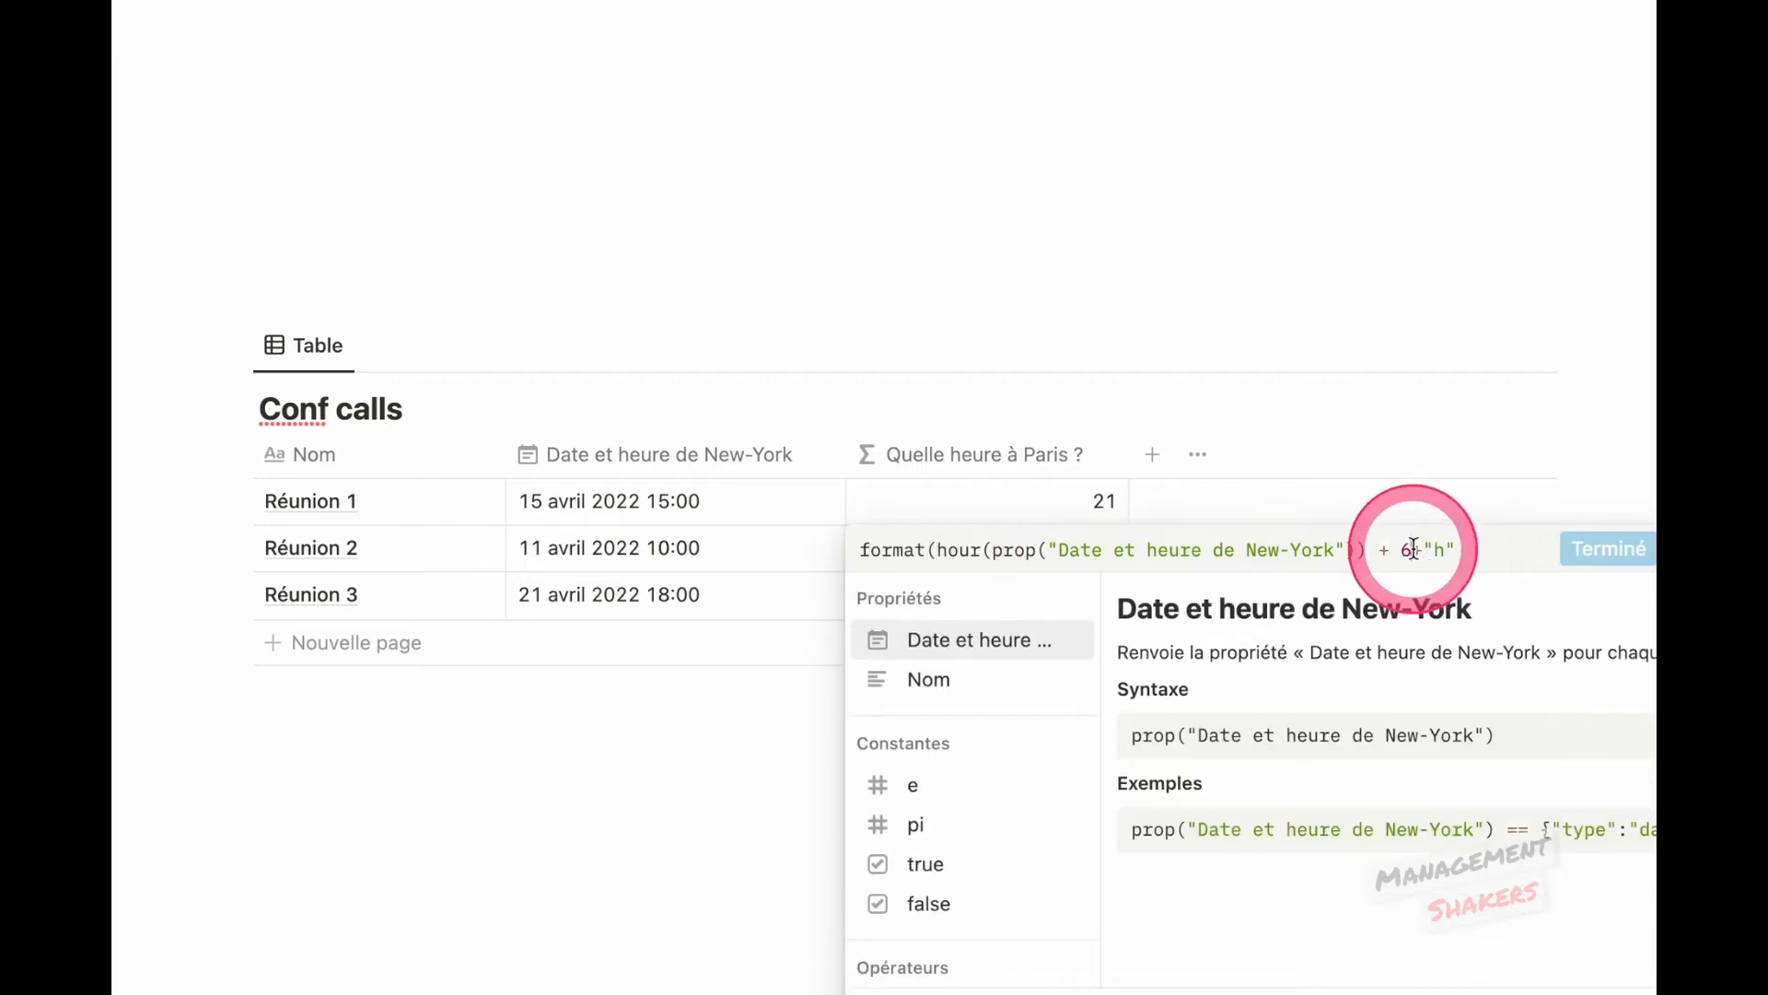
text(+)
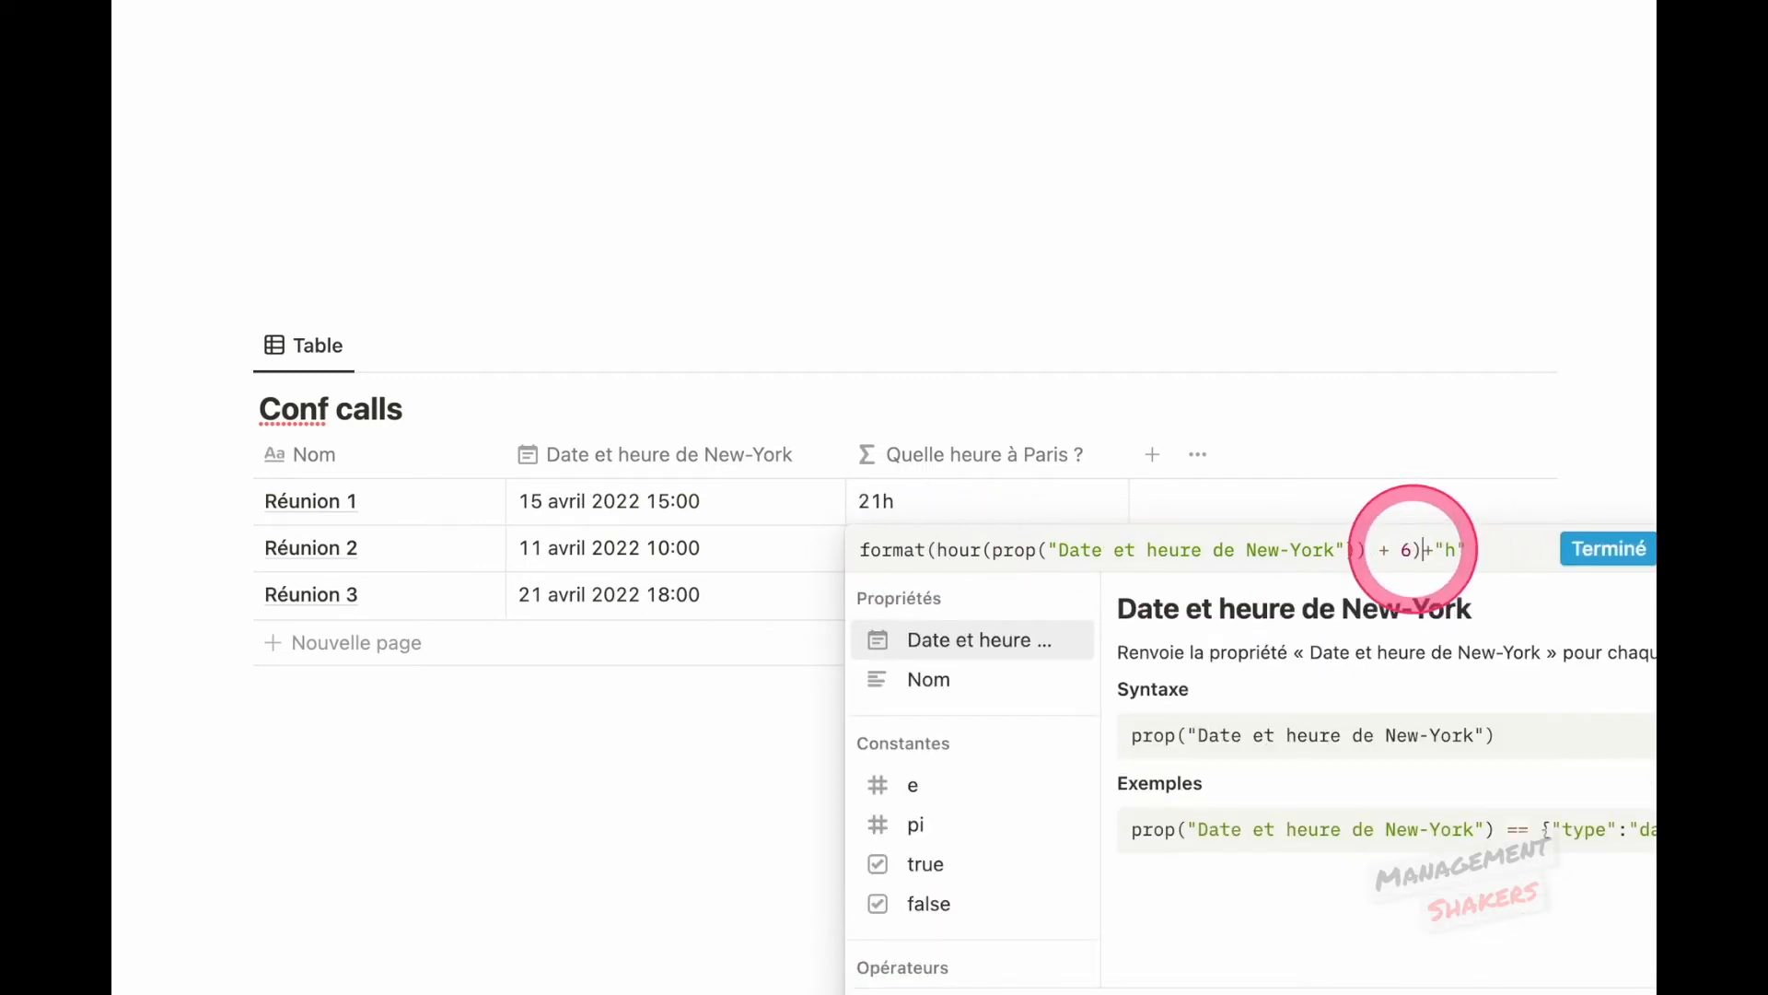
click(1617, 575)
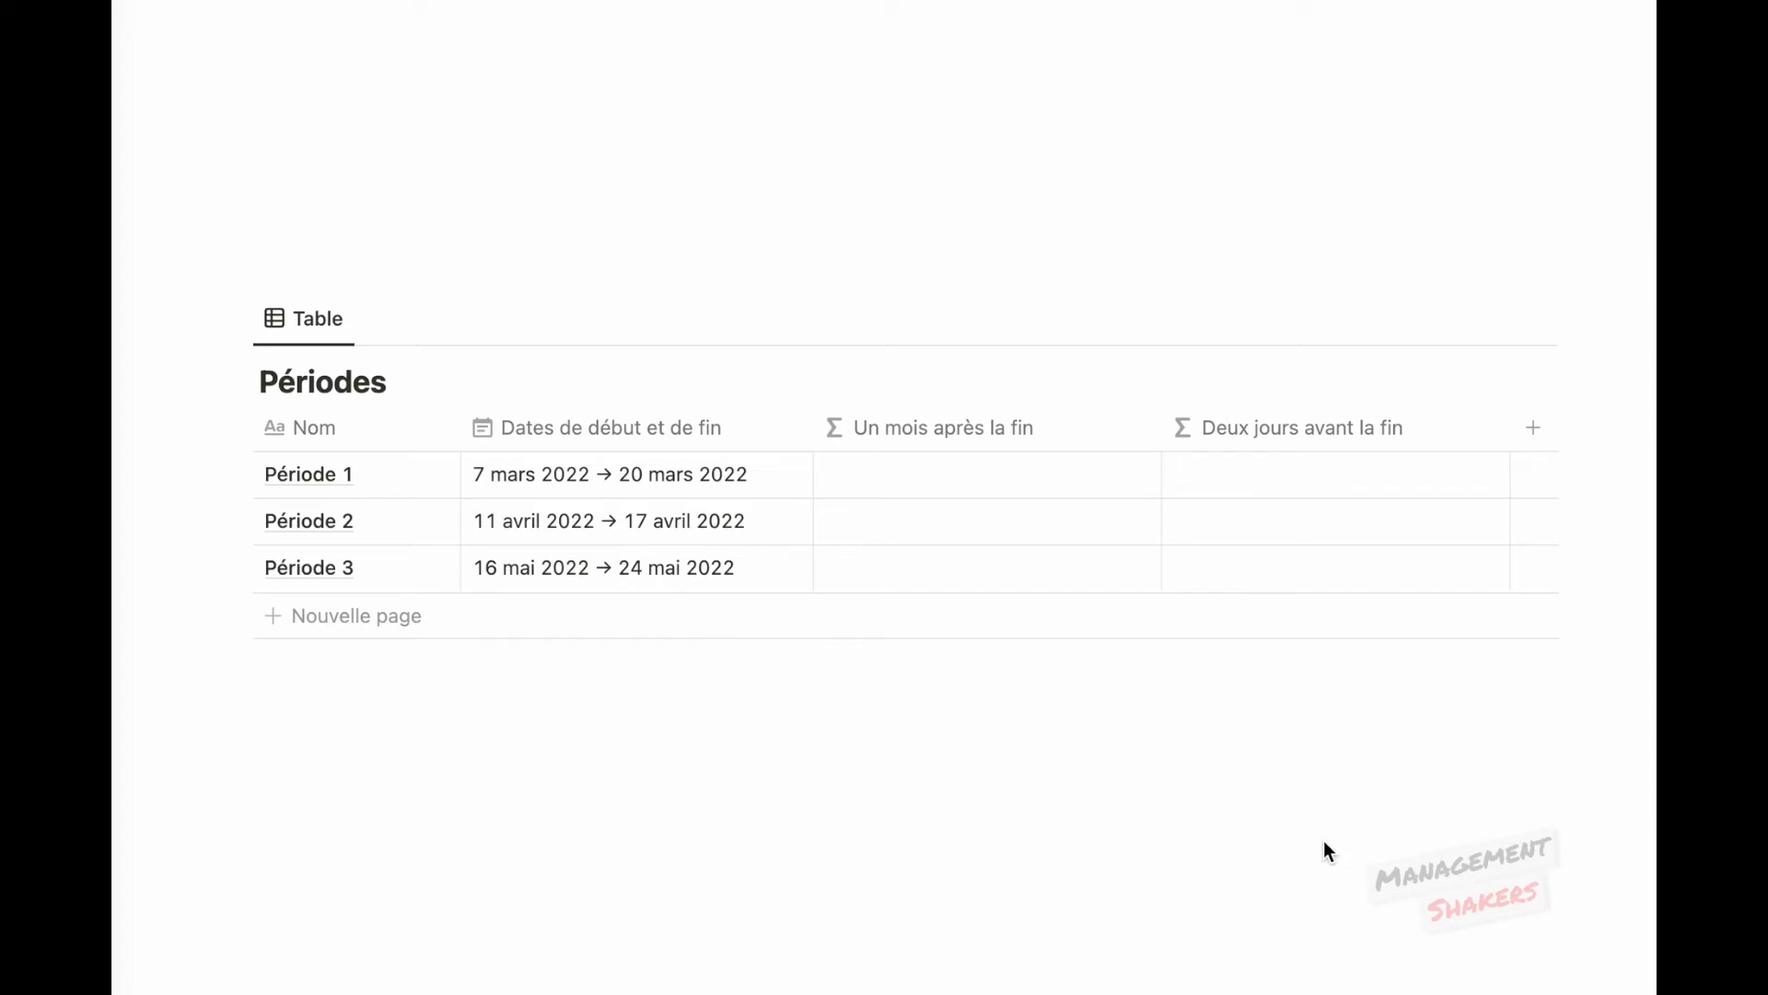
Enter the formula end(prop("Dates de début et de fin")) in the "Un mois après la fin" property of the Périodes table.
click(1063, 460)
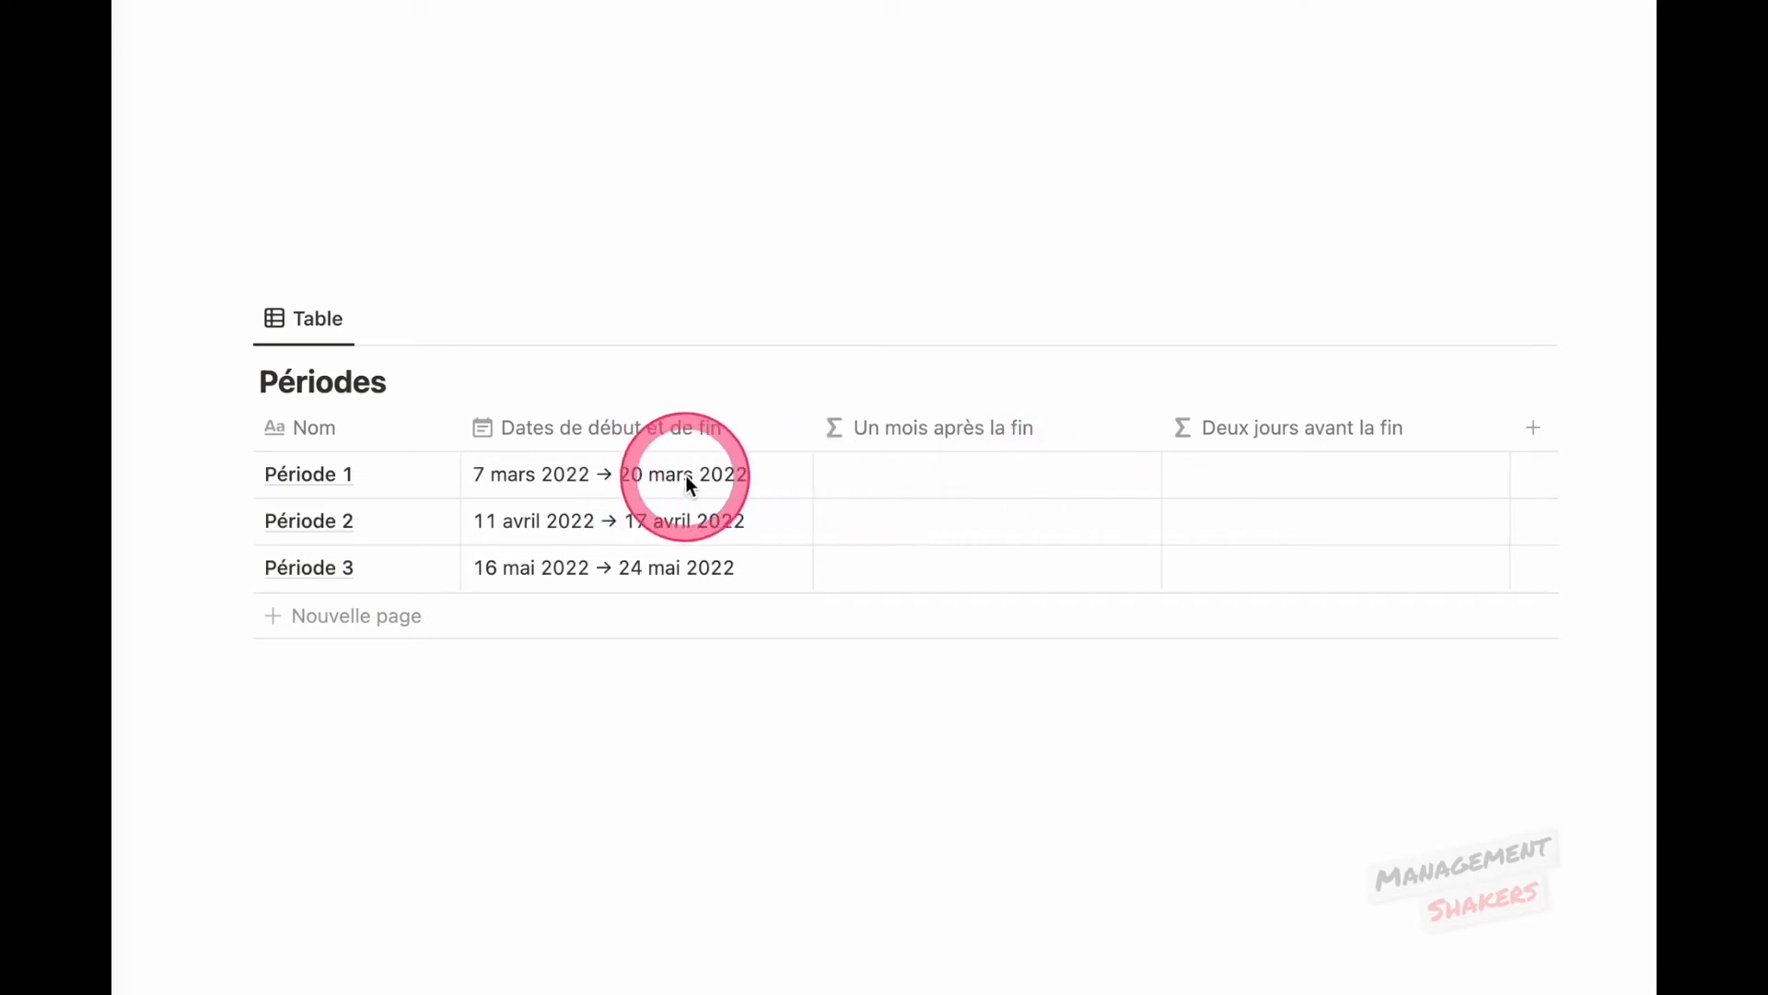
click(906, 481)
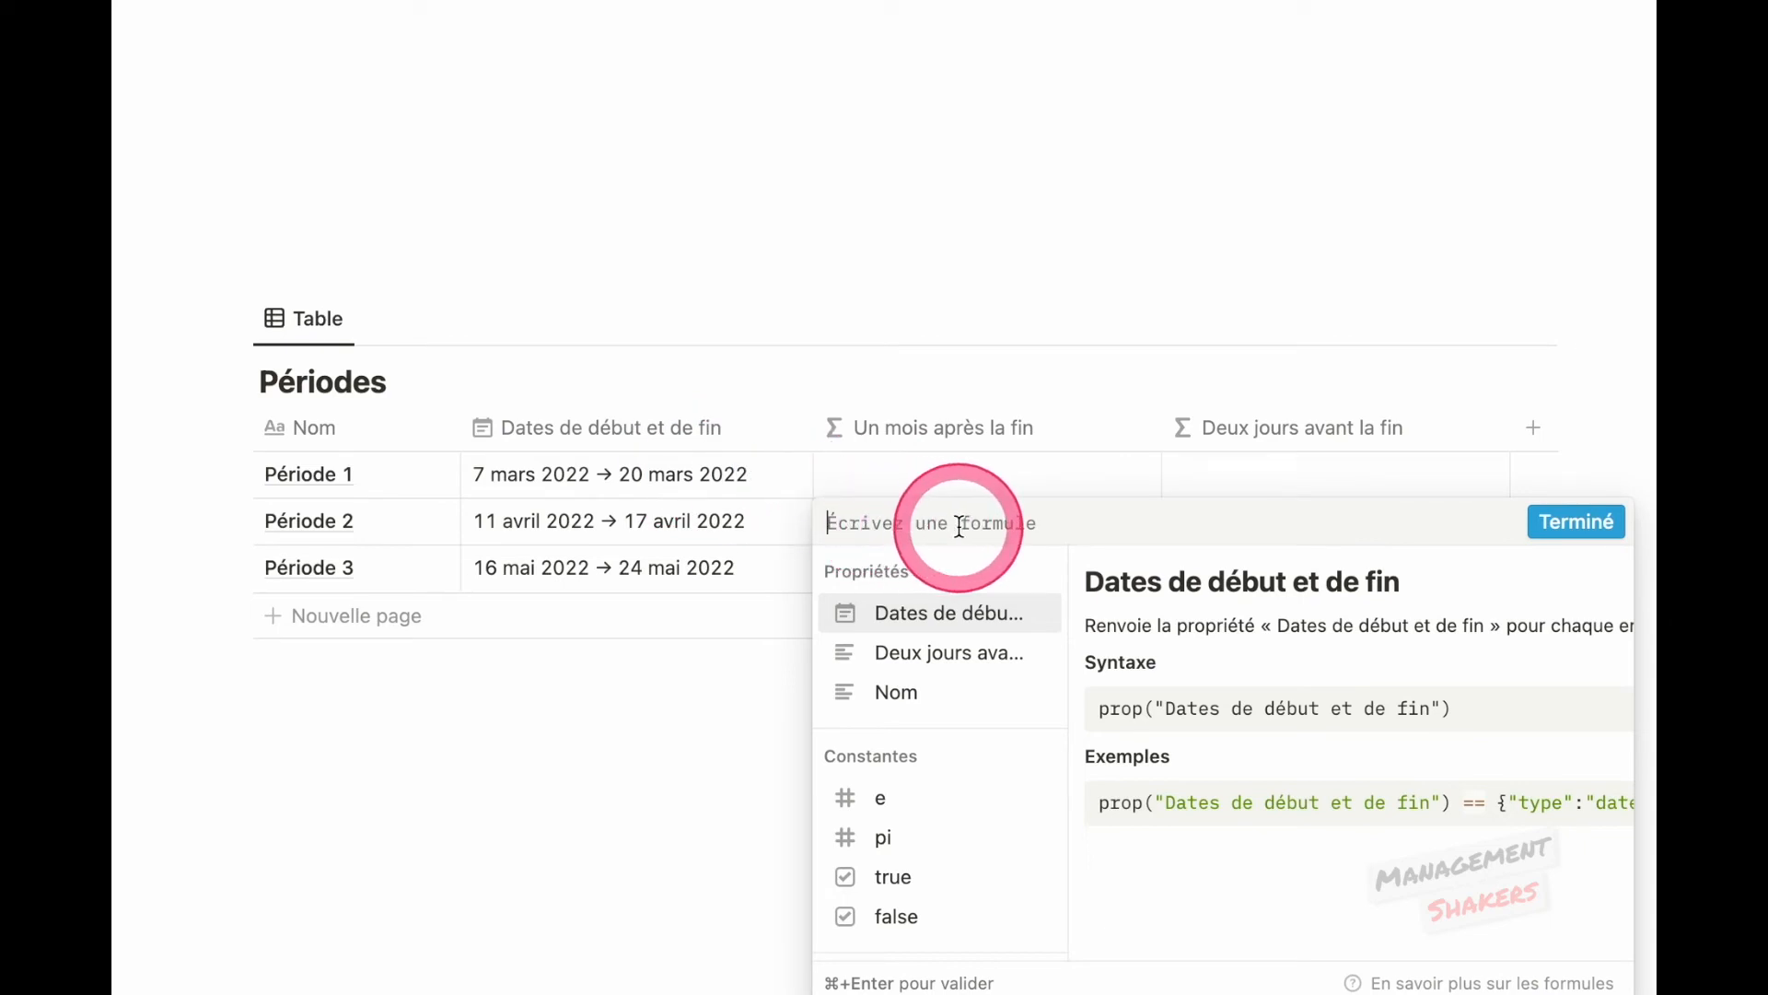
text(e)
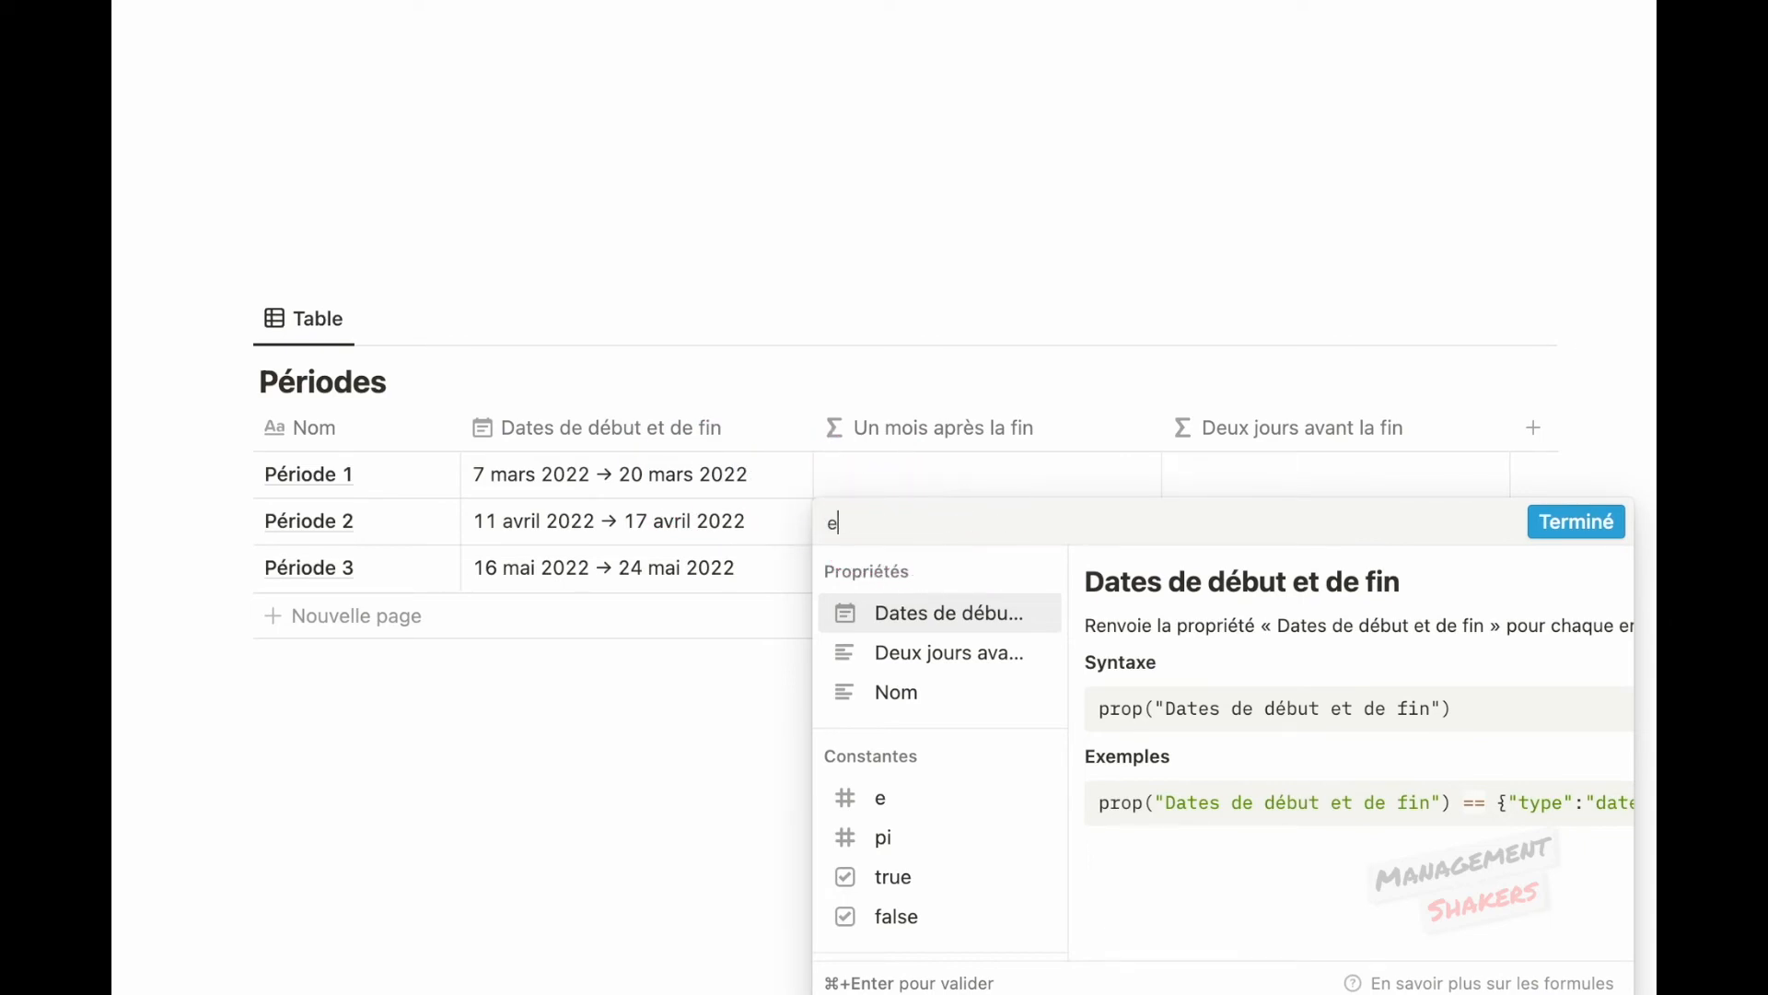
text(nd()
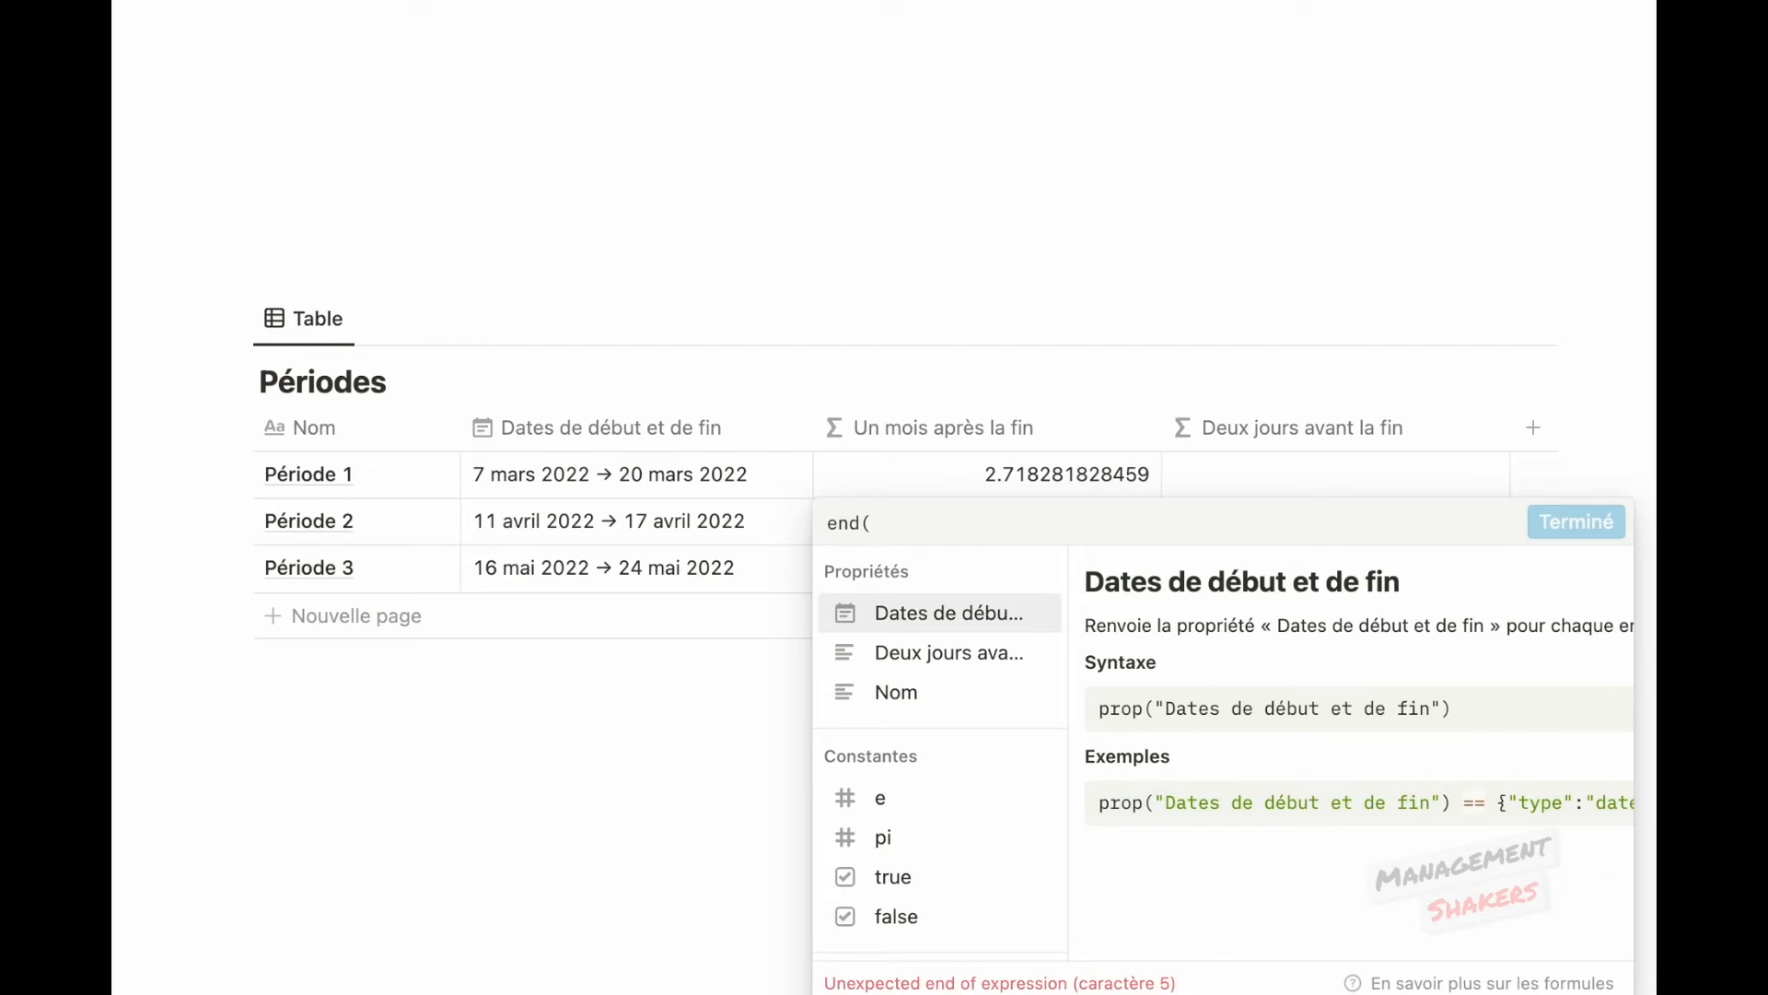
click(915, 626)
text())
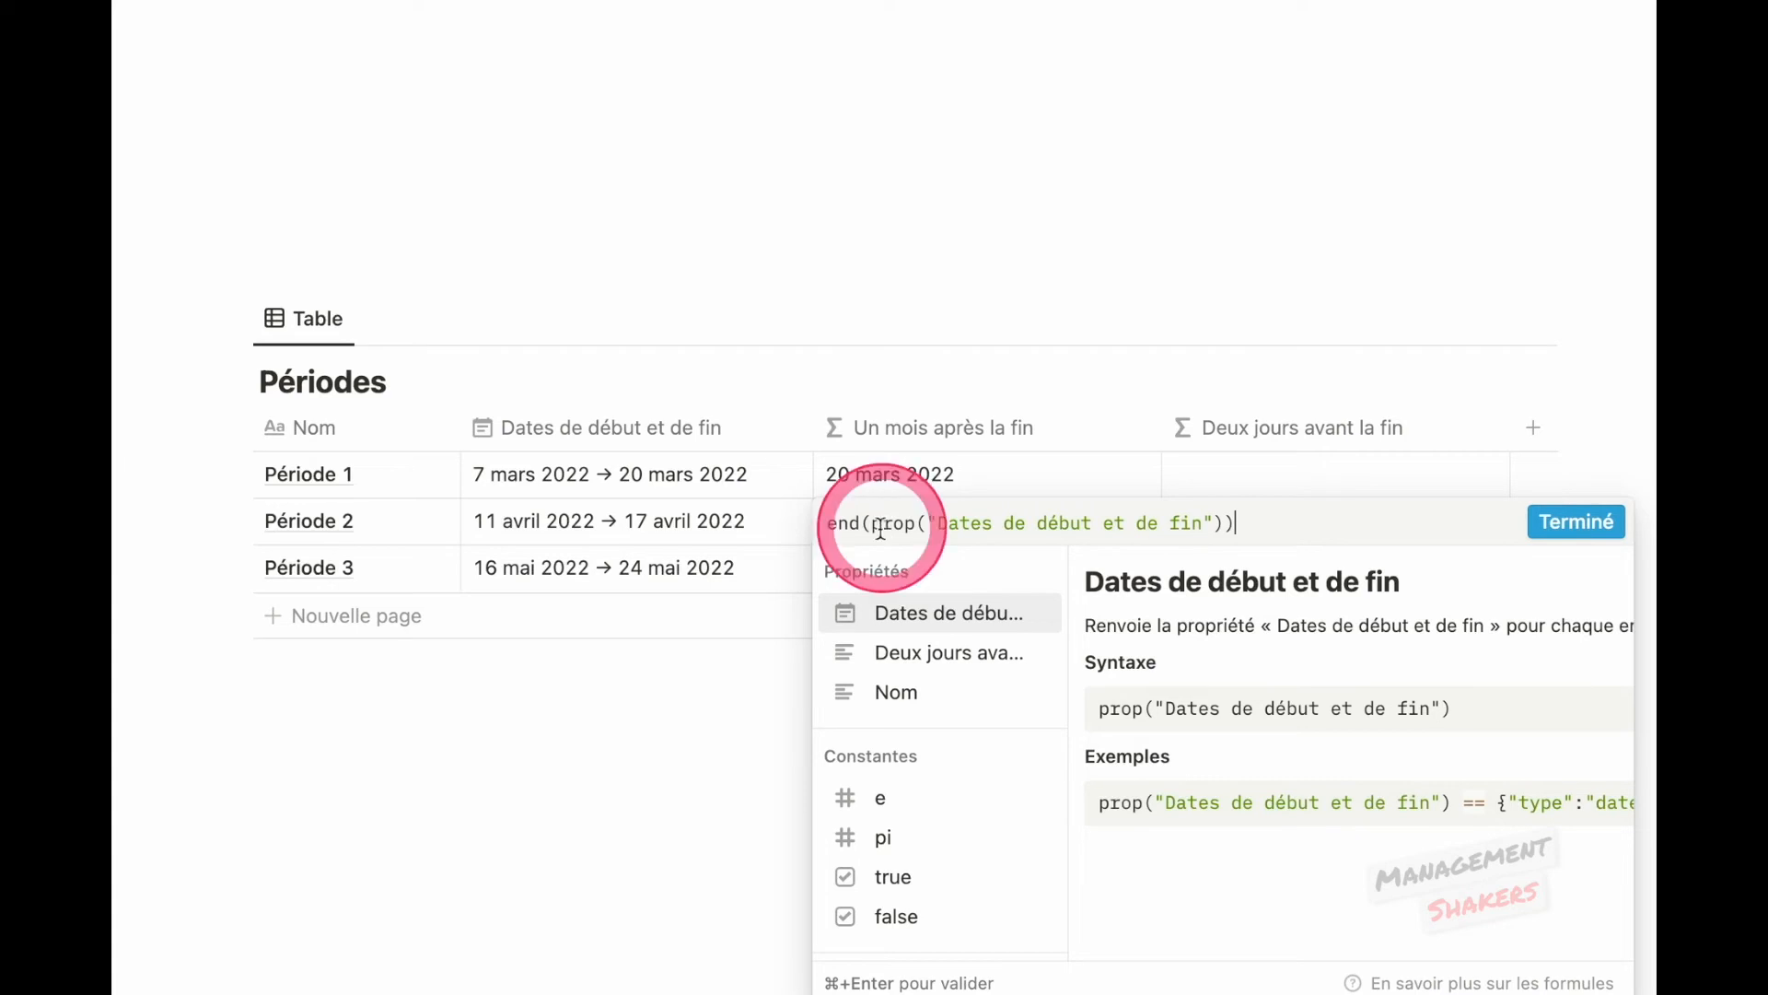
Insert dateAdd( in front of the end() expression in the "Un mois après la fin" formula.
text(d)
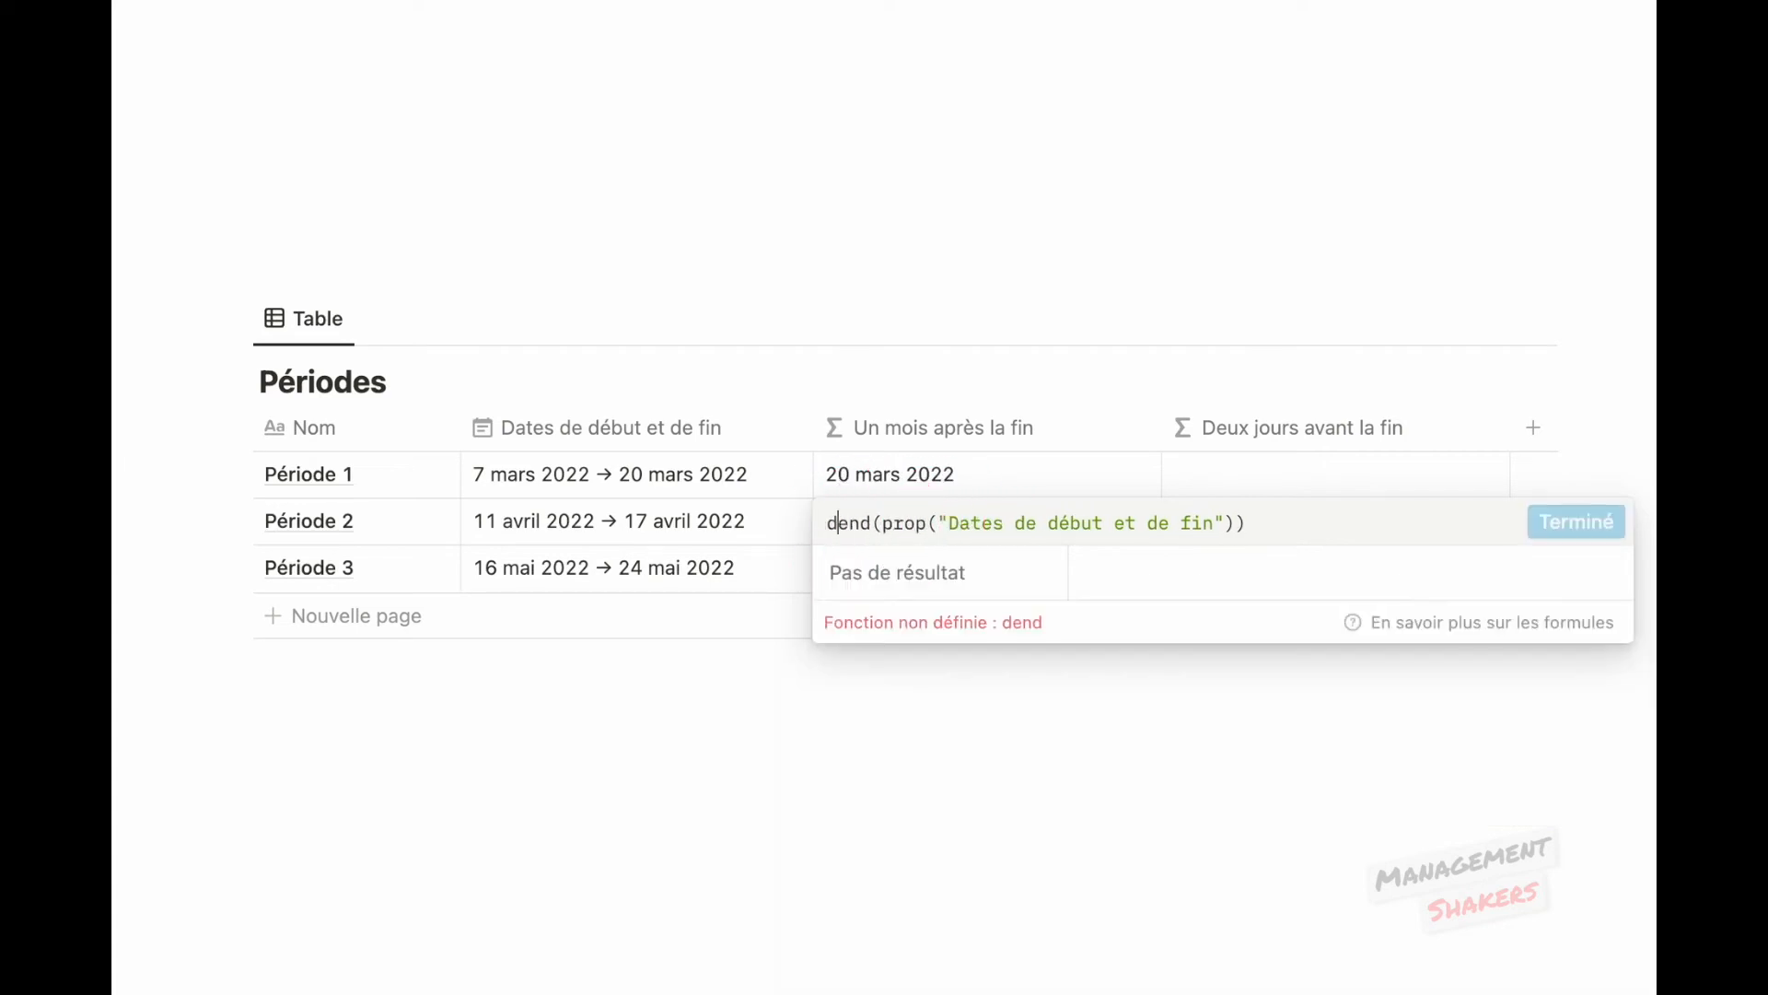
key(BackSpace)
text(dateAdd)
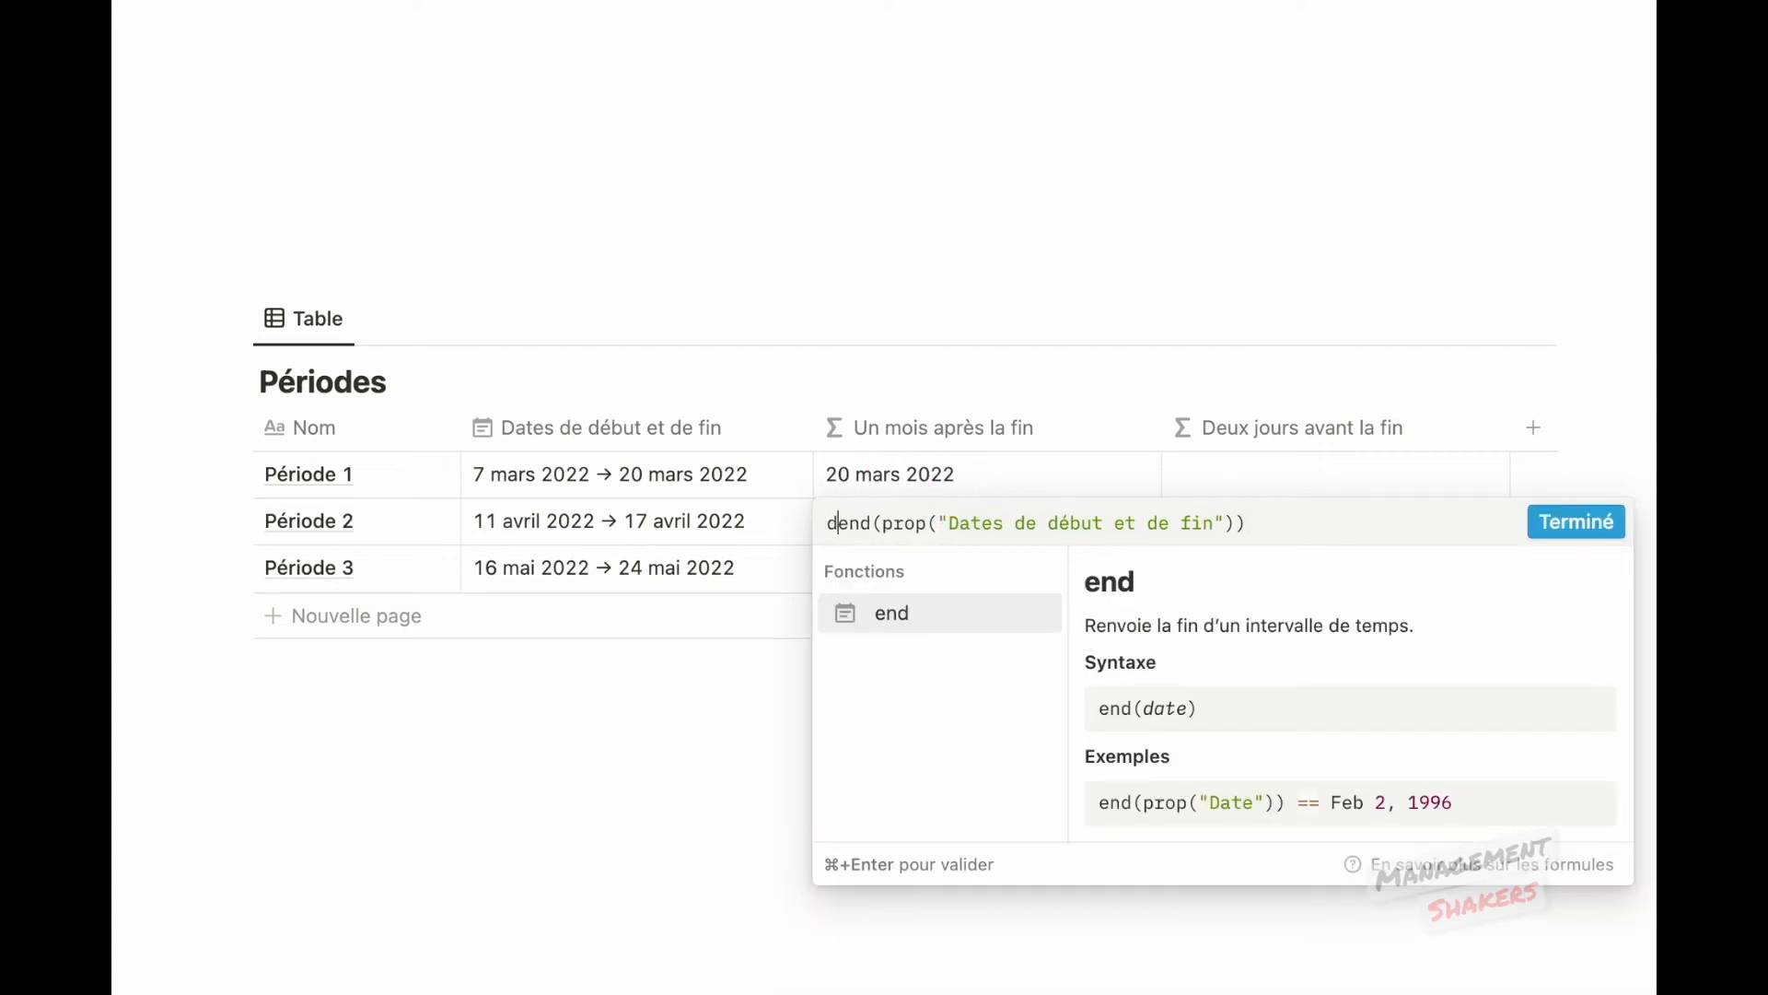
text(()
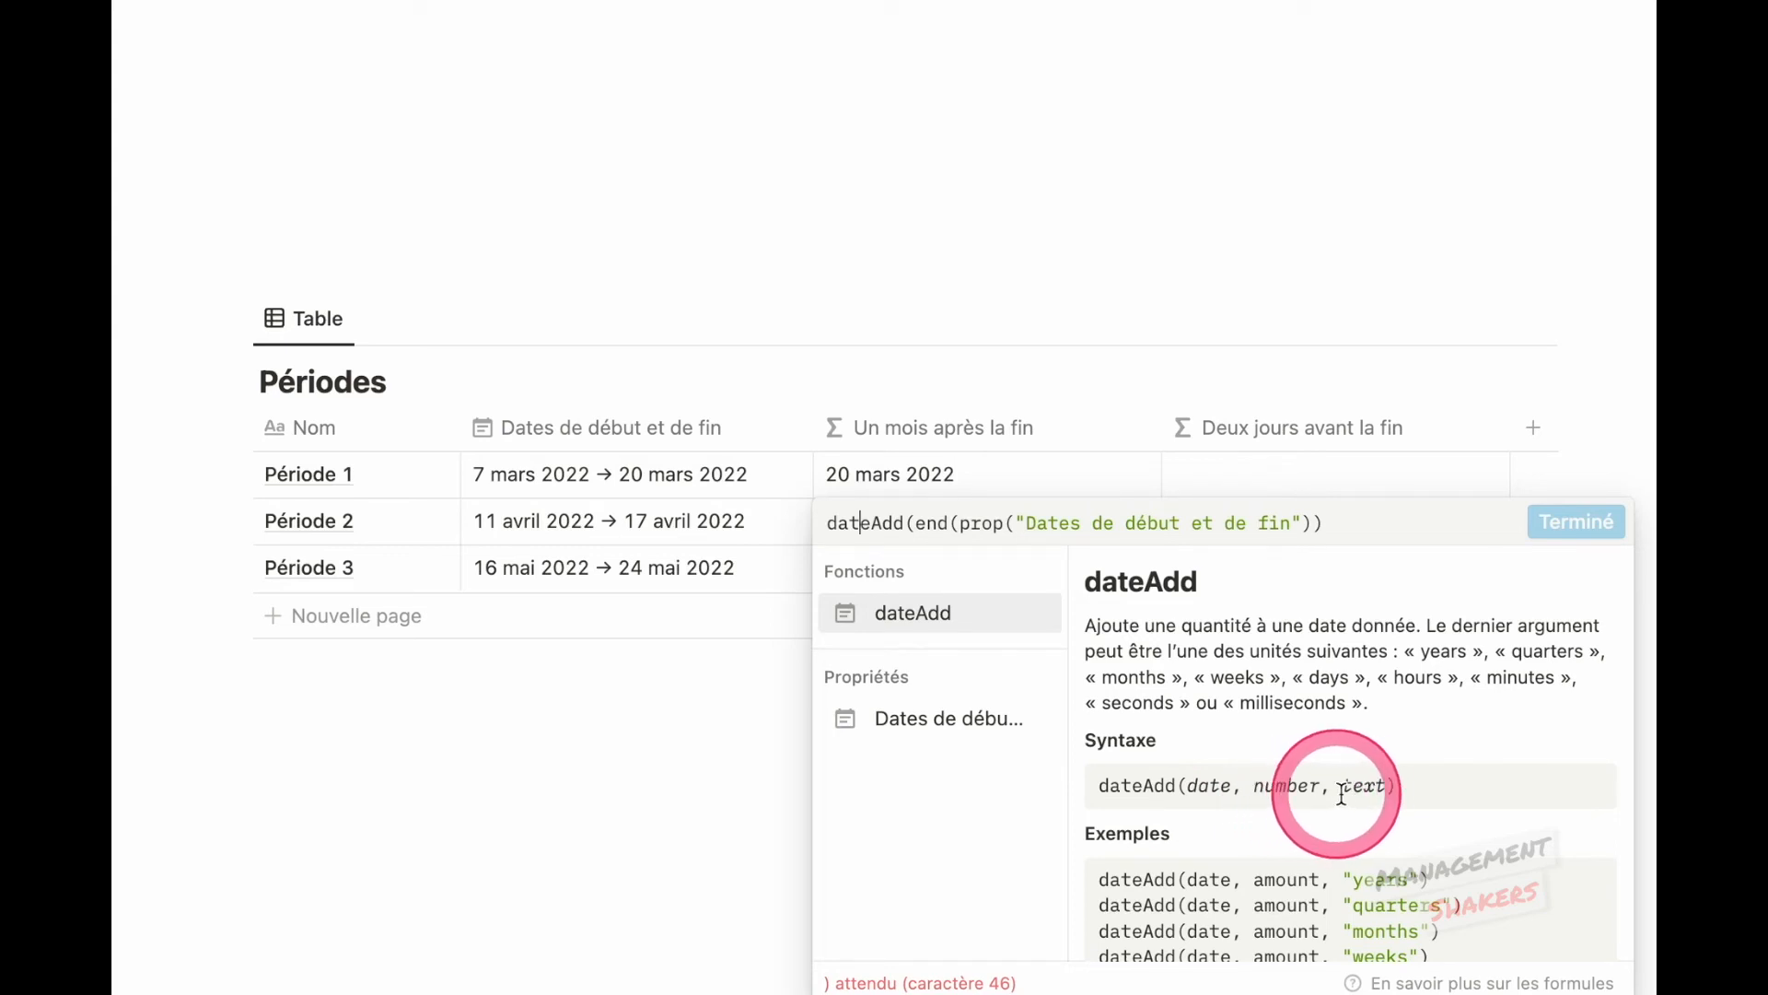
Check the dateAdd unit syntax, complete the function with the arguments 1 and "months", and save the formula.
scroll(1301, 804, down, 1)
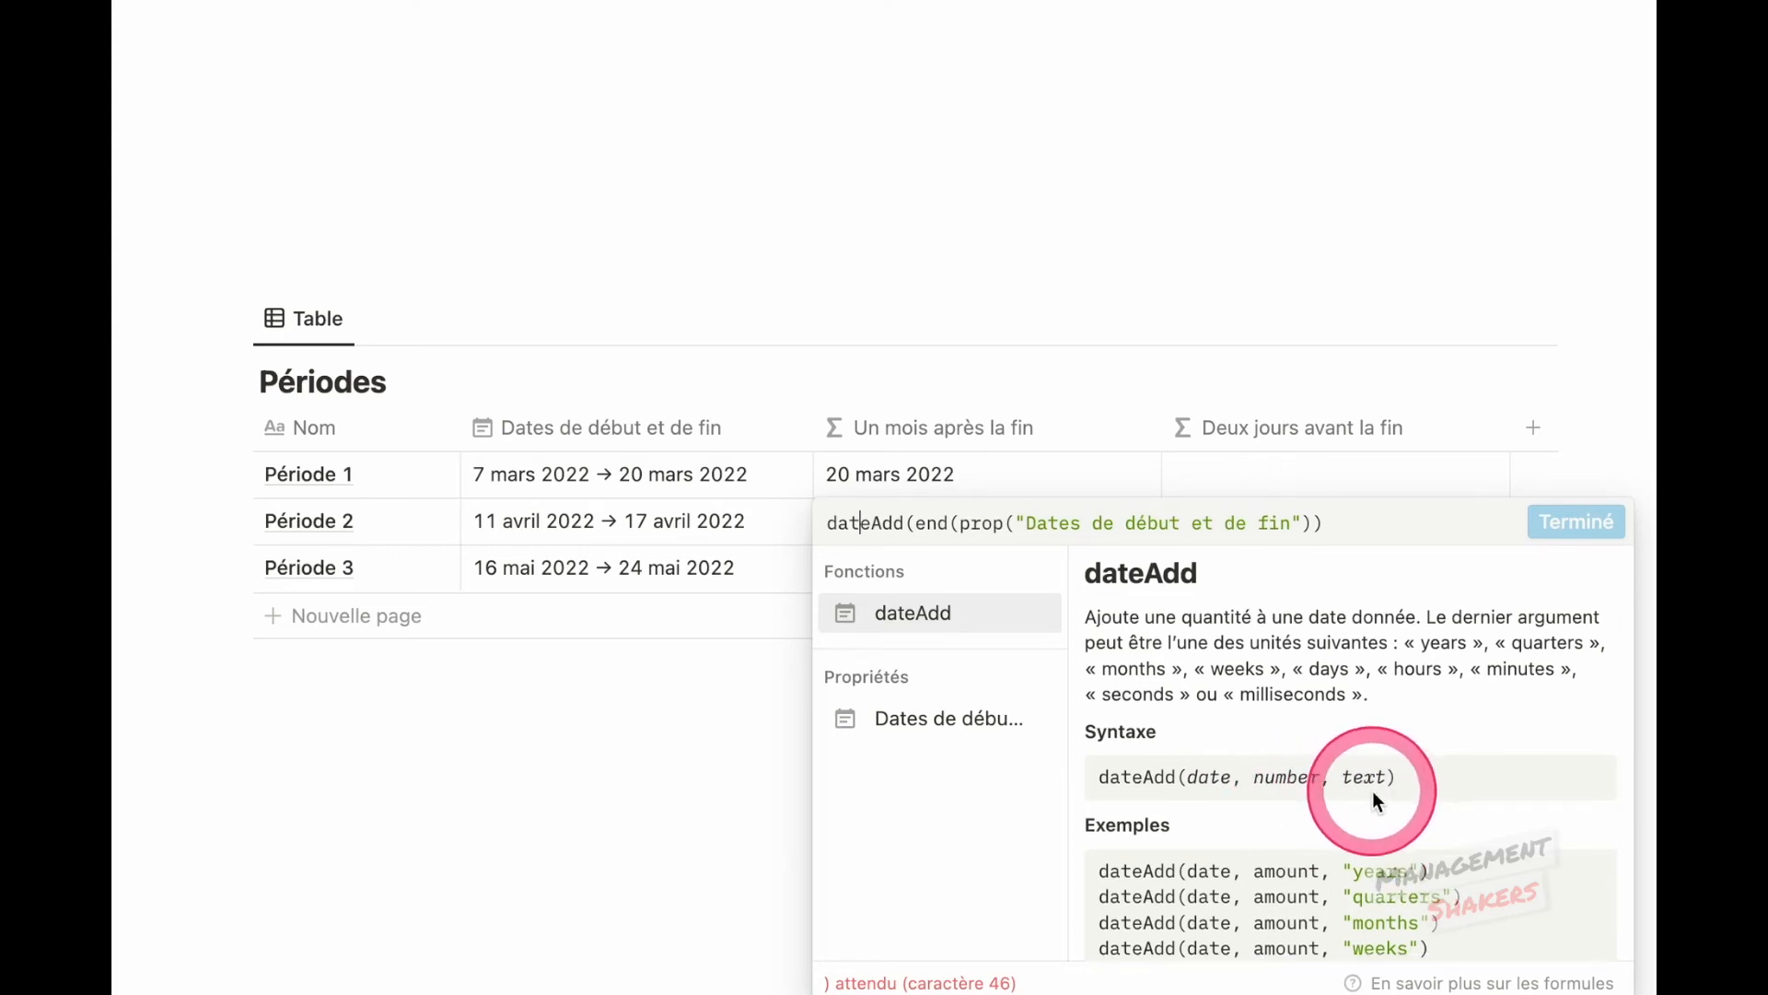
scroll(1379, 794, down, 3)
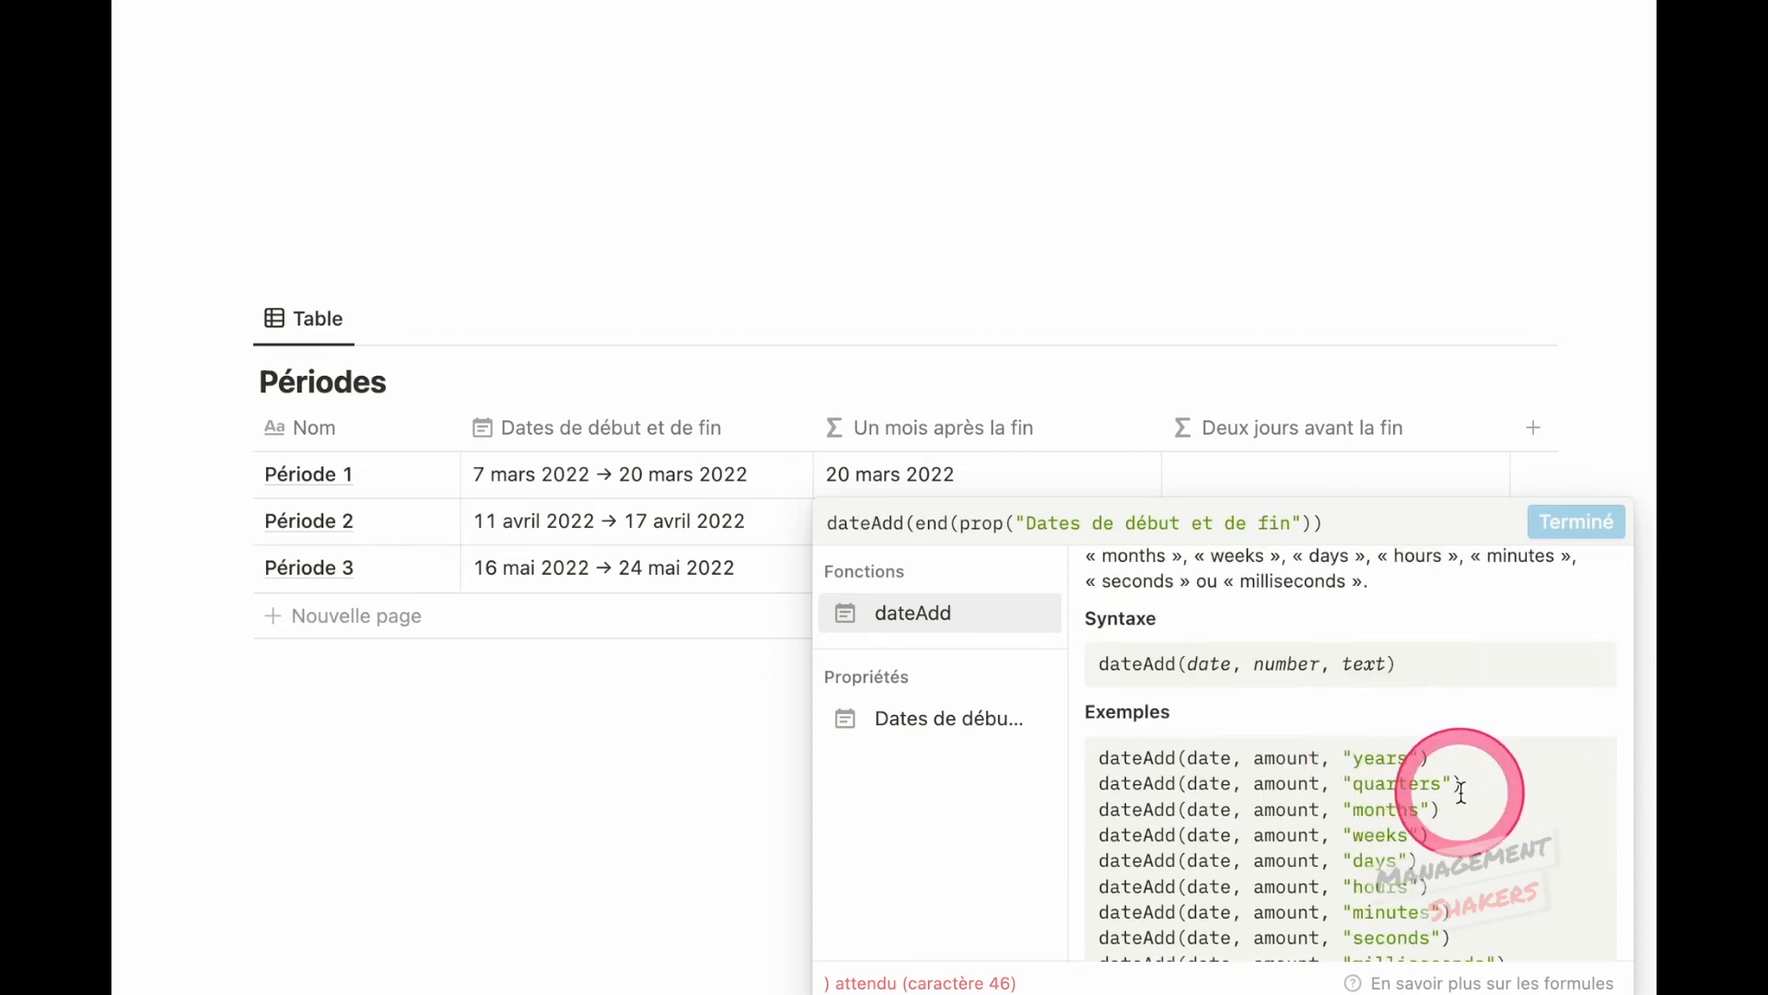
scroll(1458, 746, up, 3)
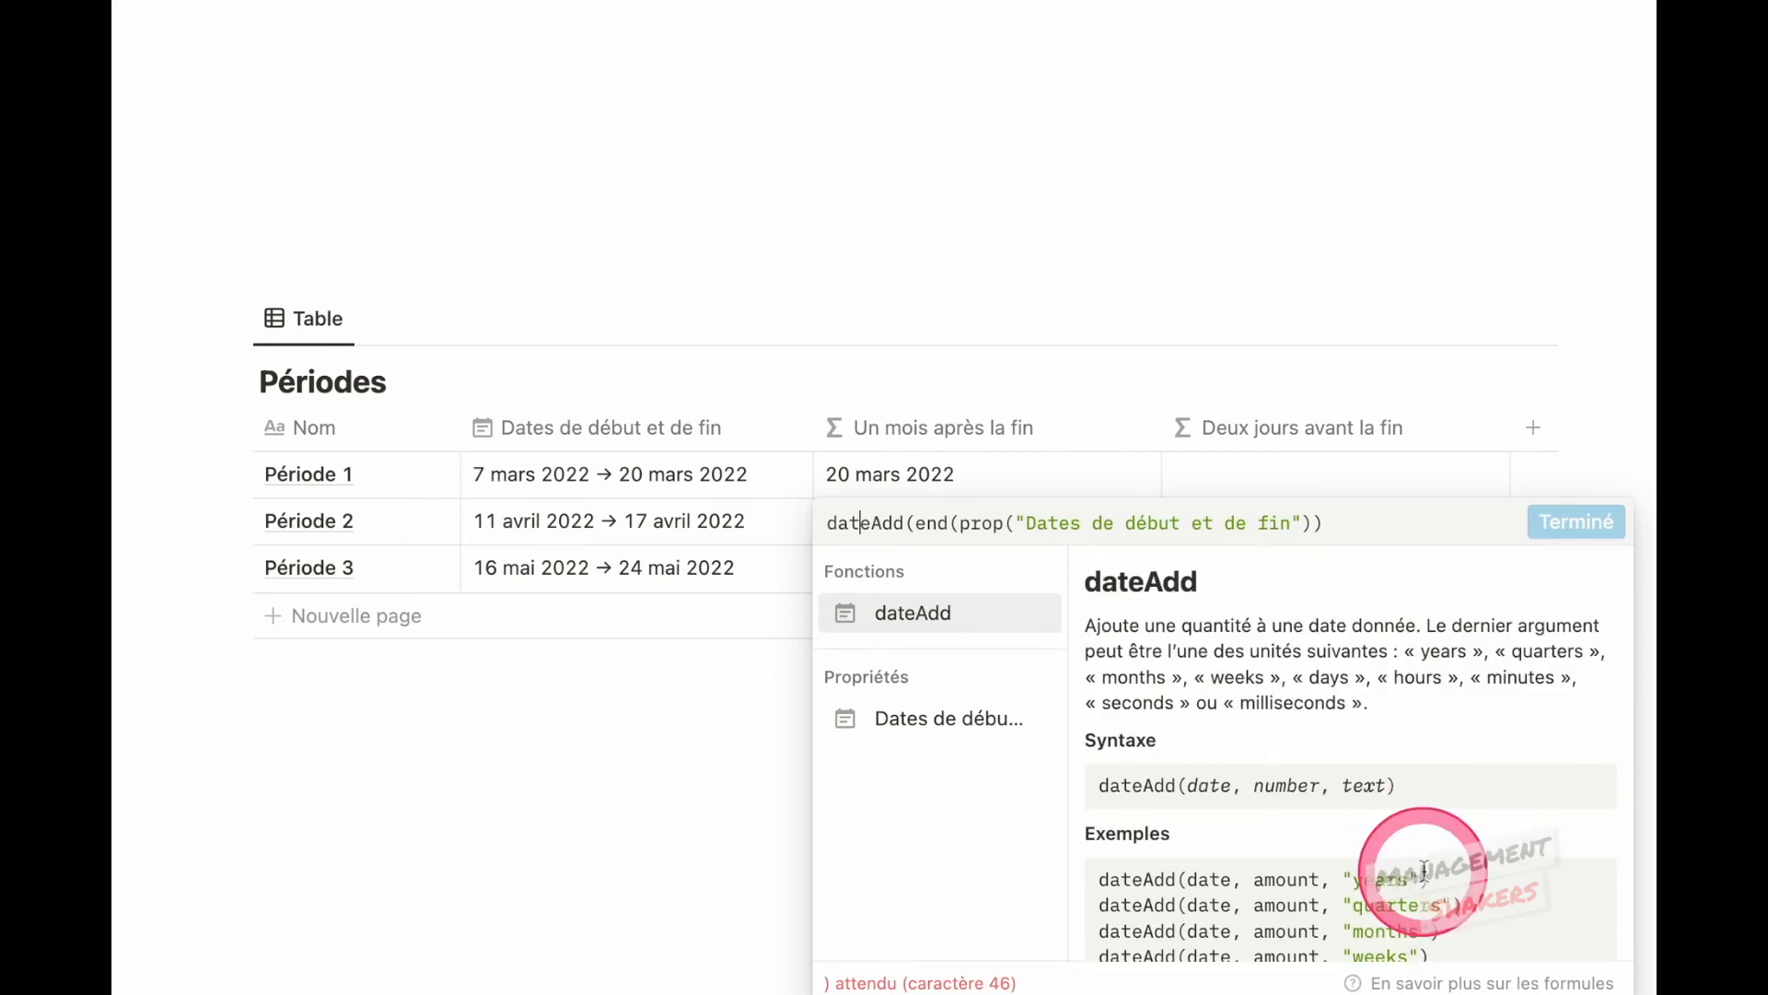
click(1353, 524)
text(,)
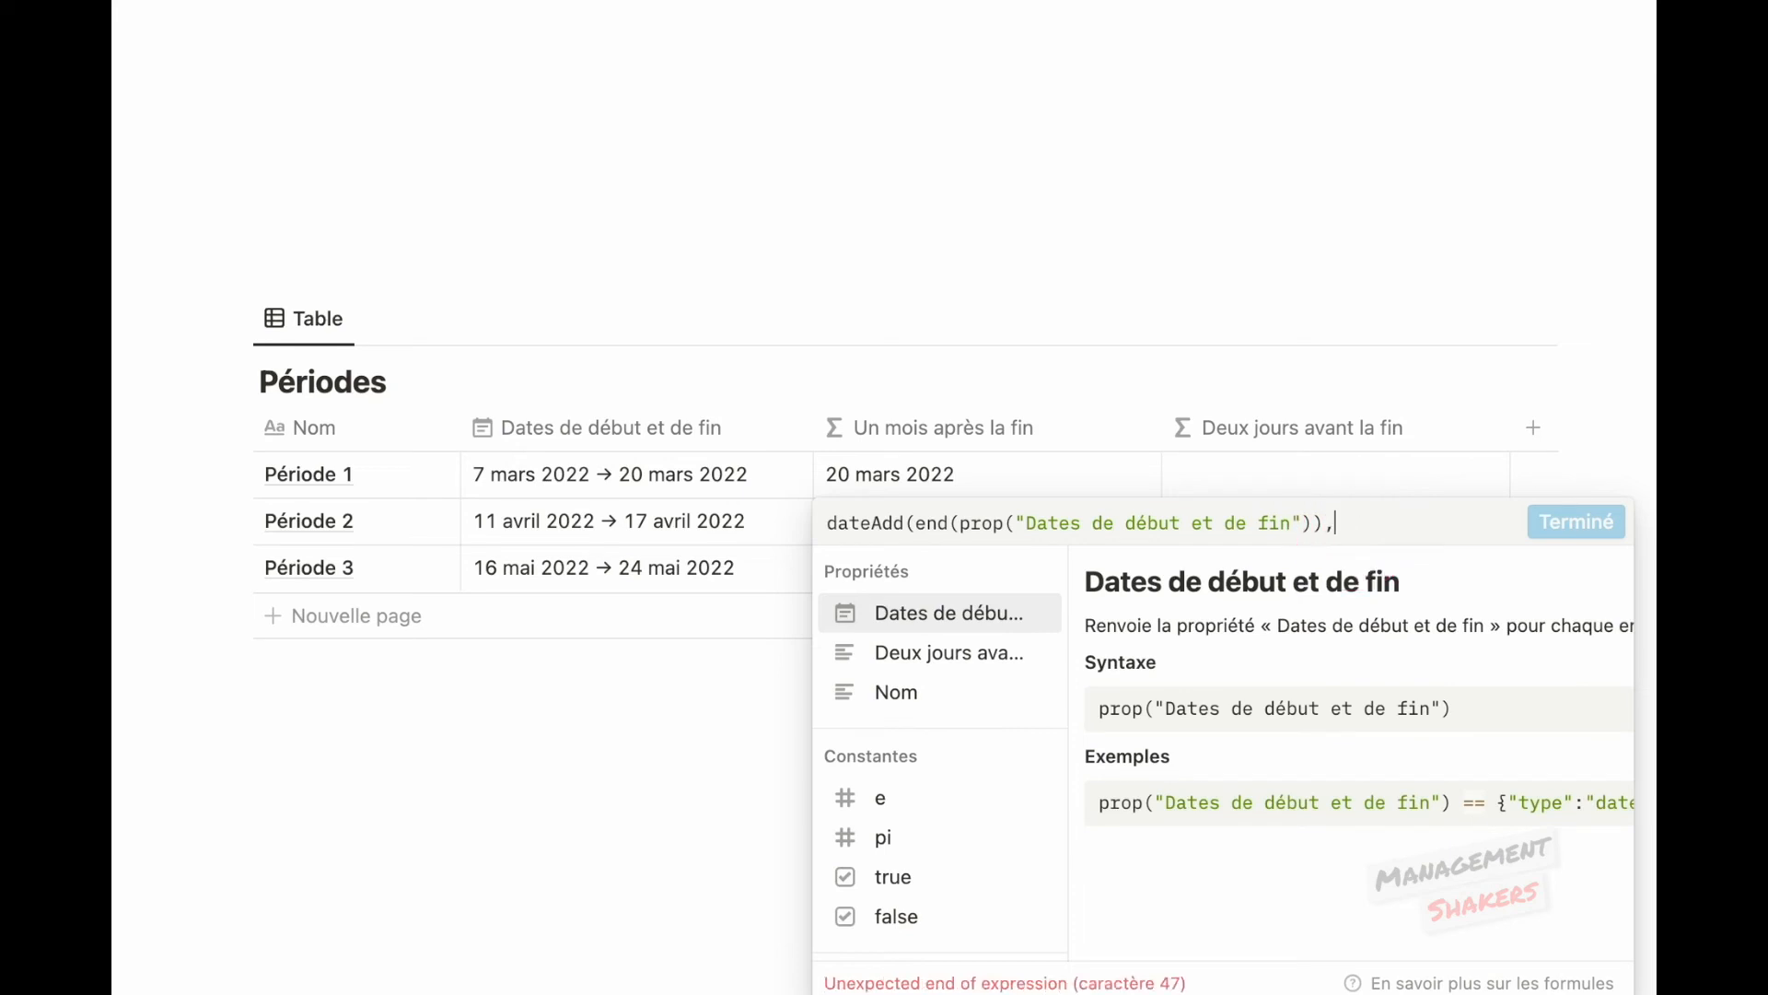
text(1)
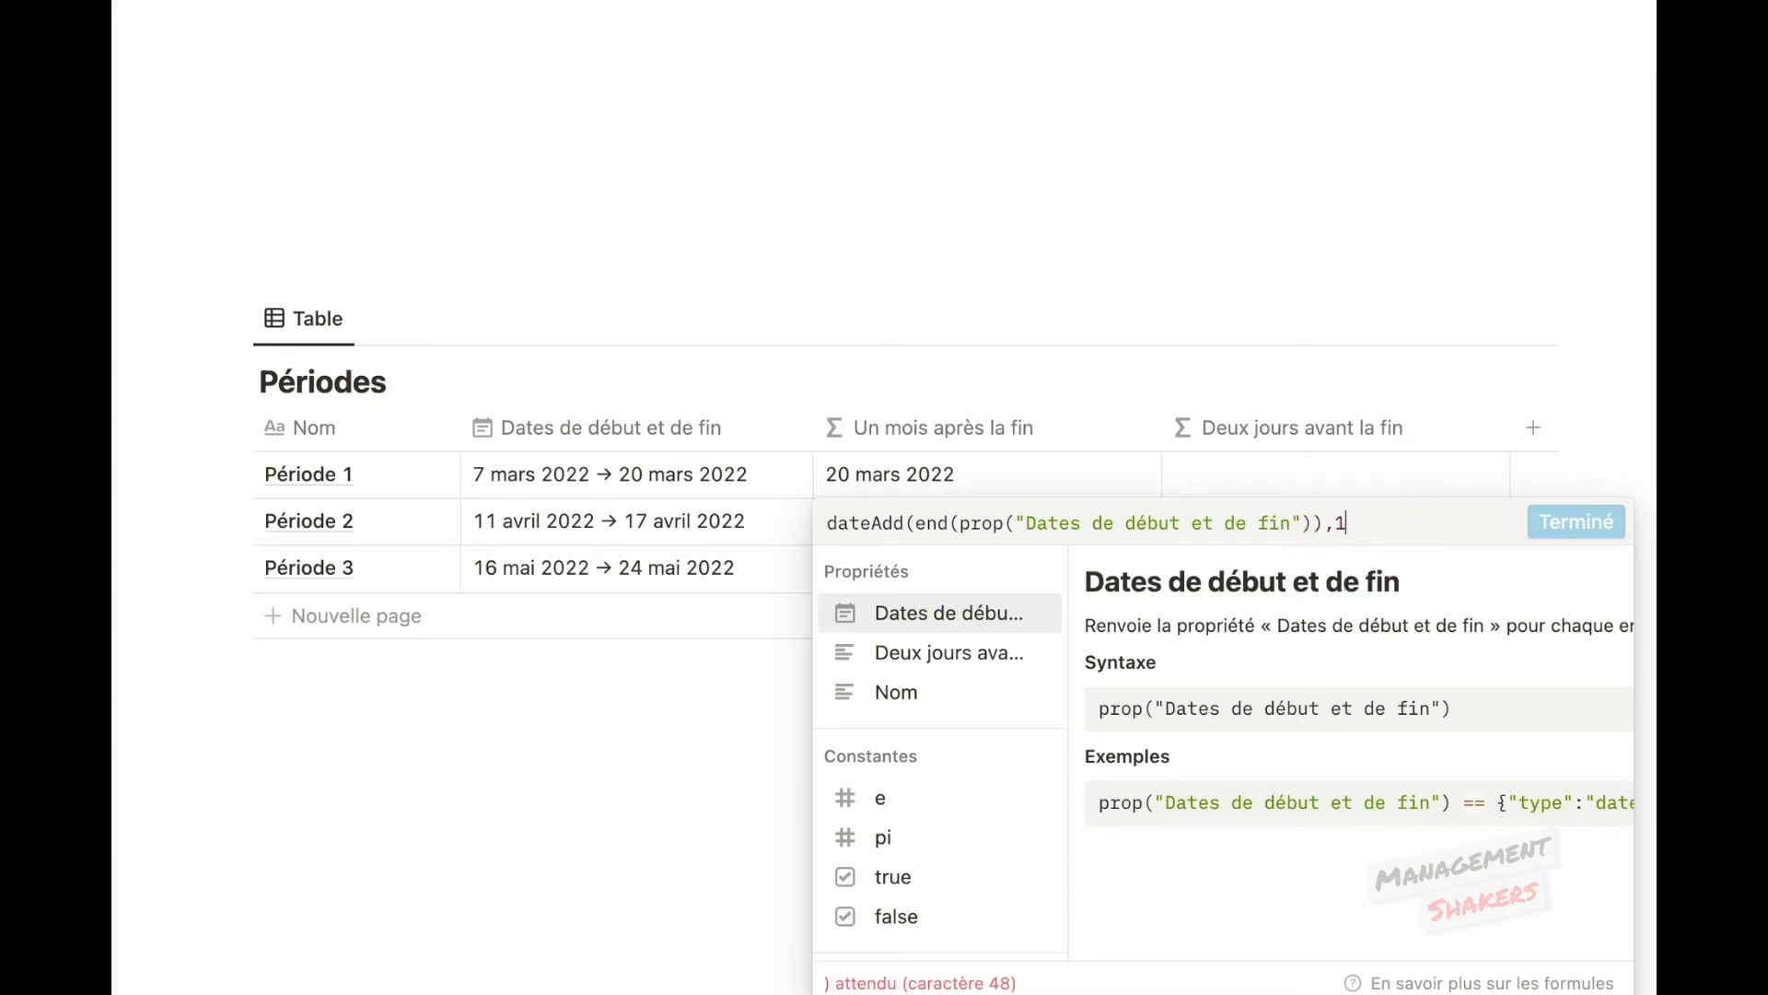
text(,)
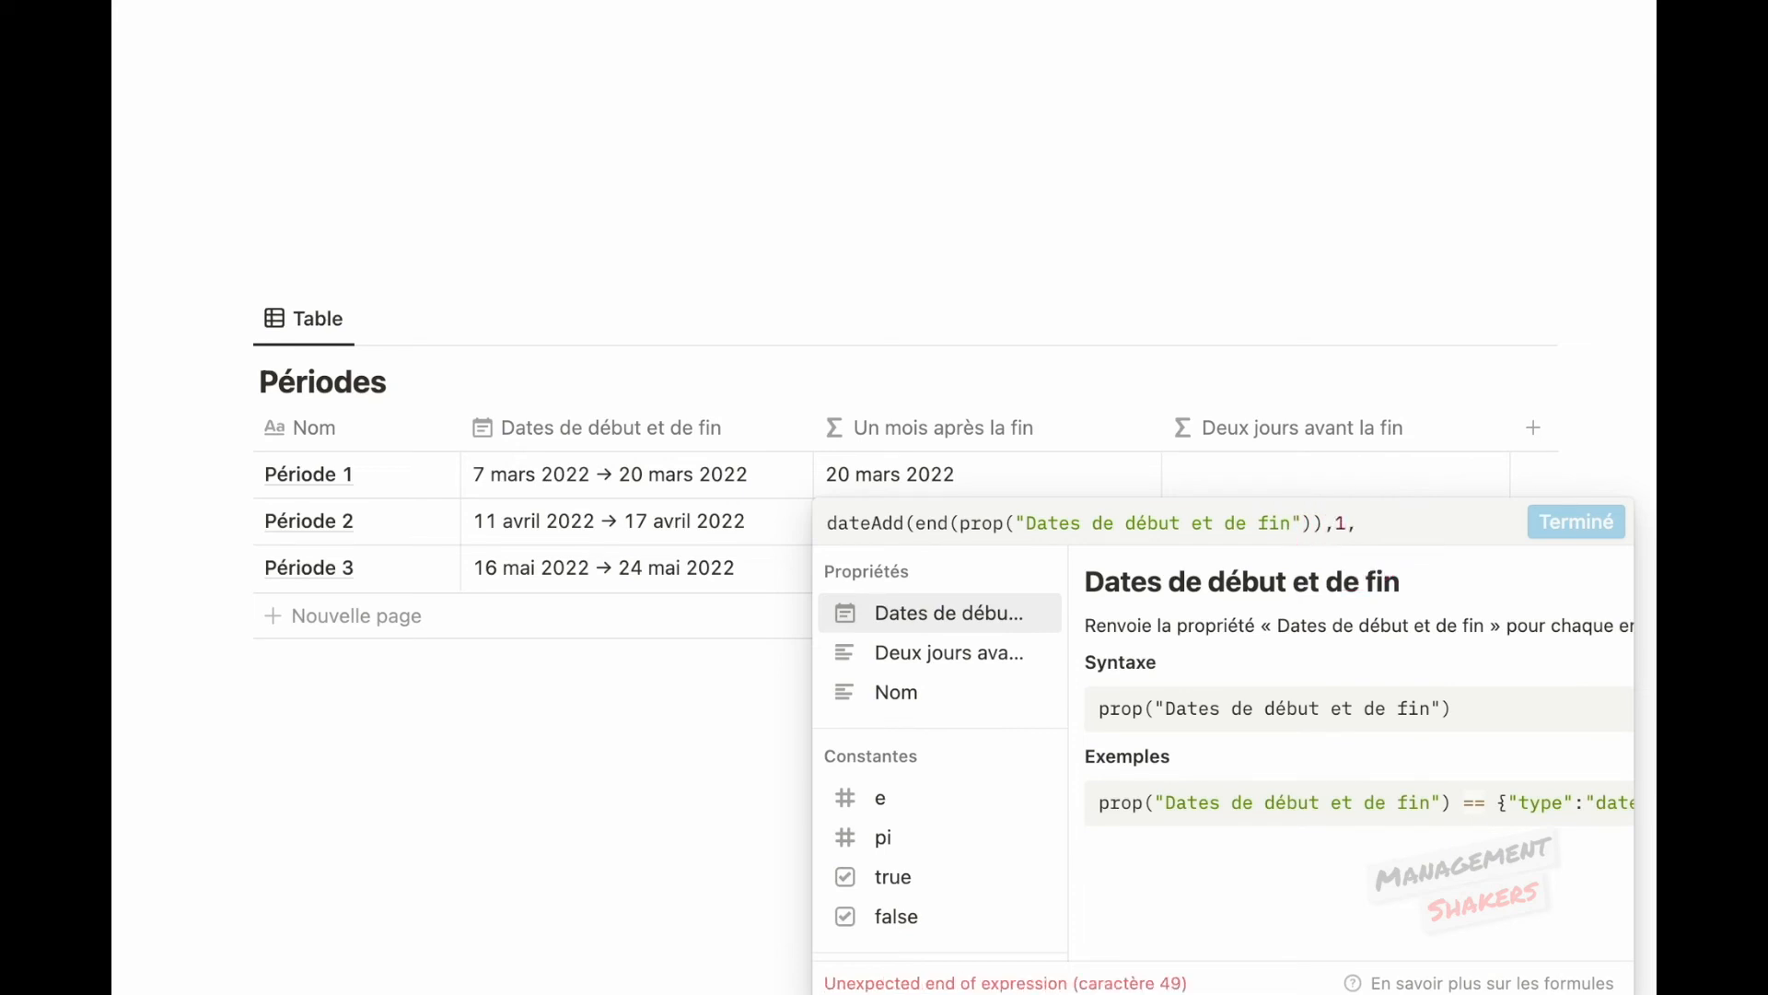
text("mon)
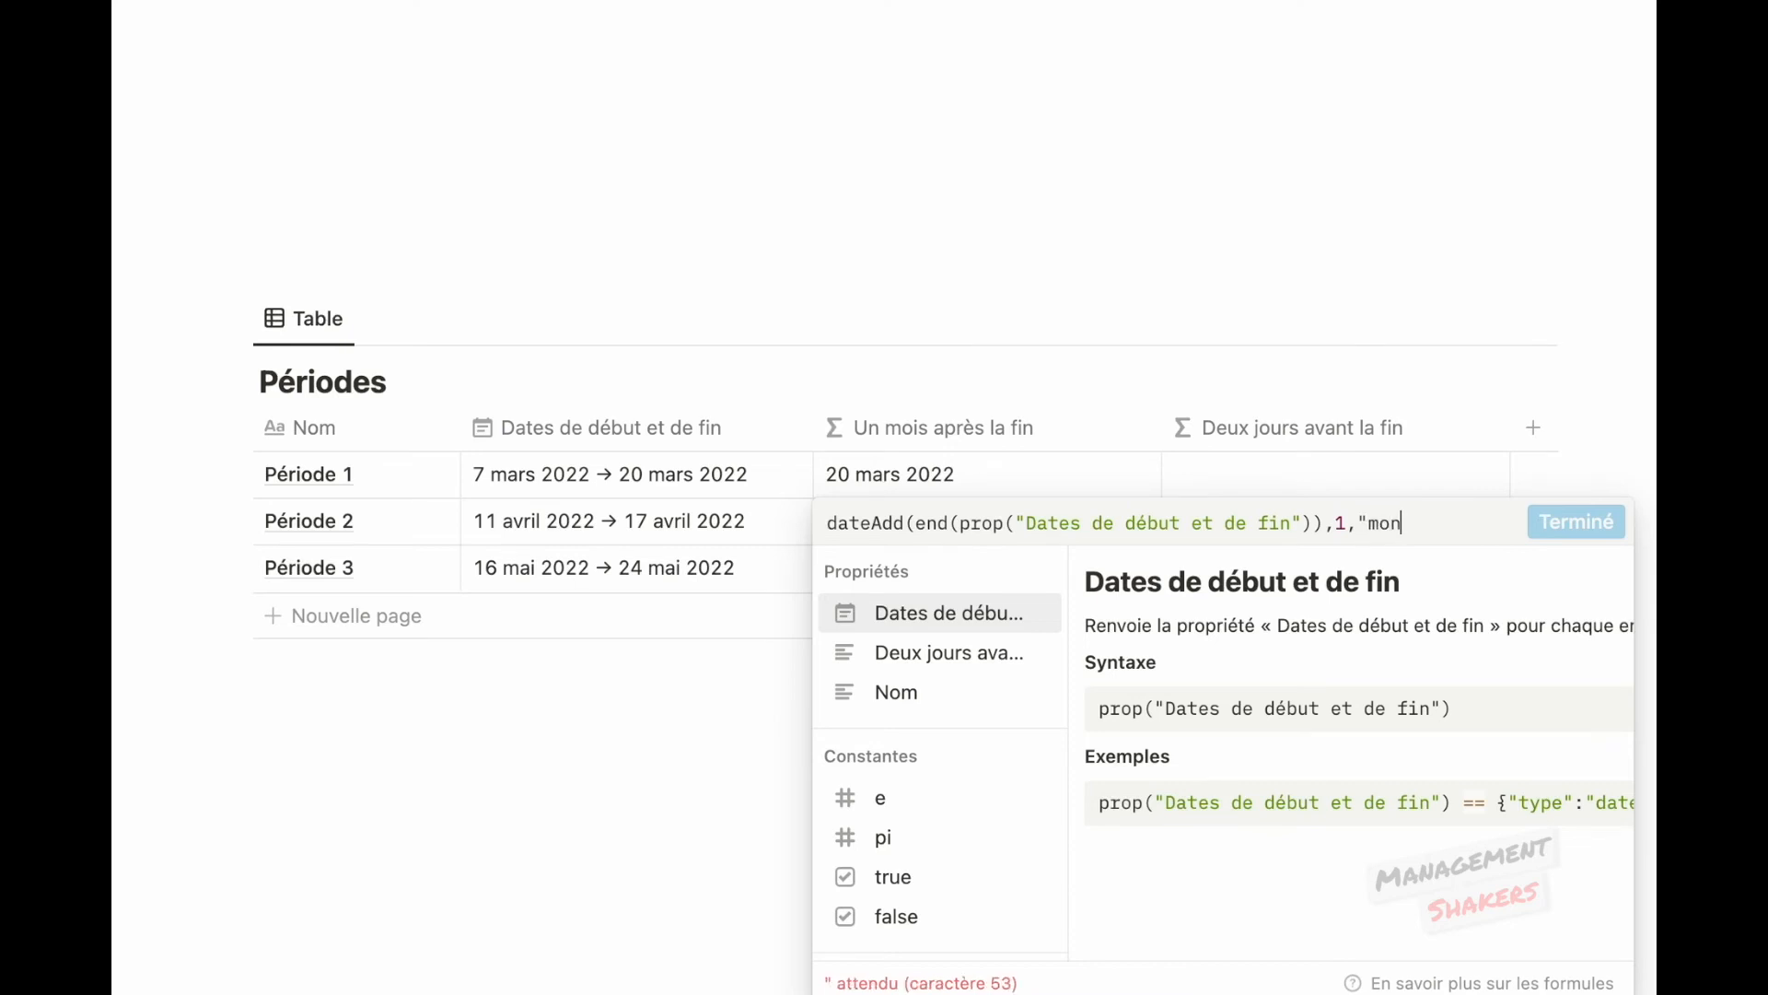
text(ths")
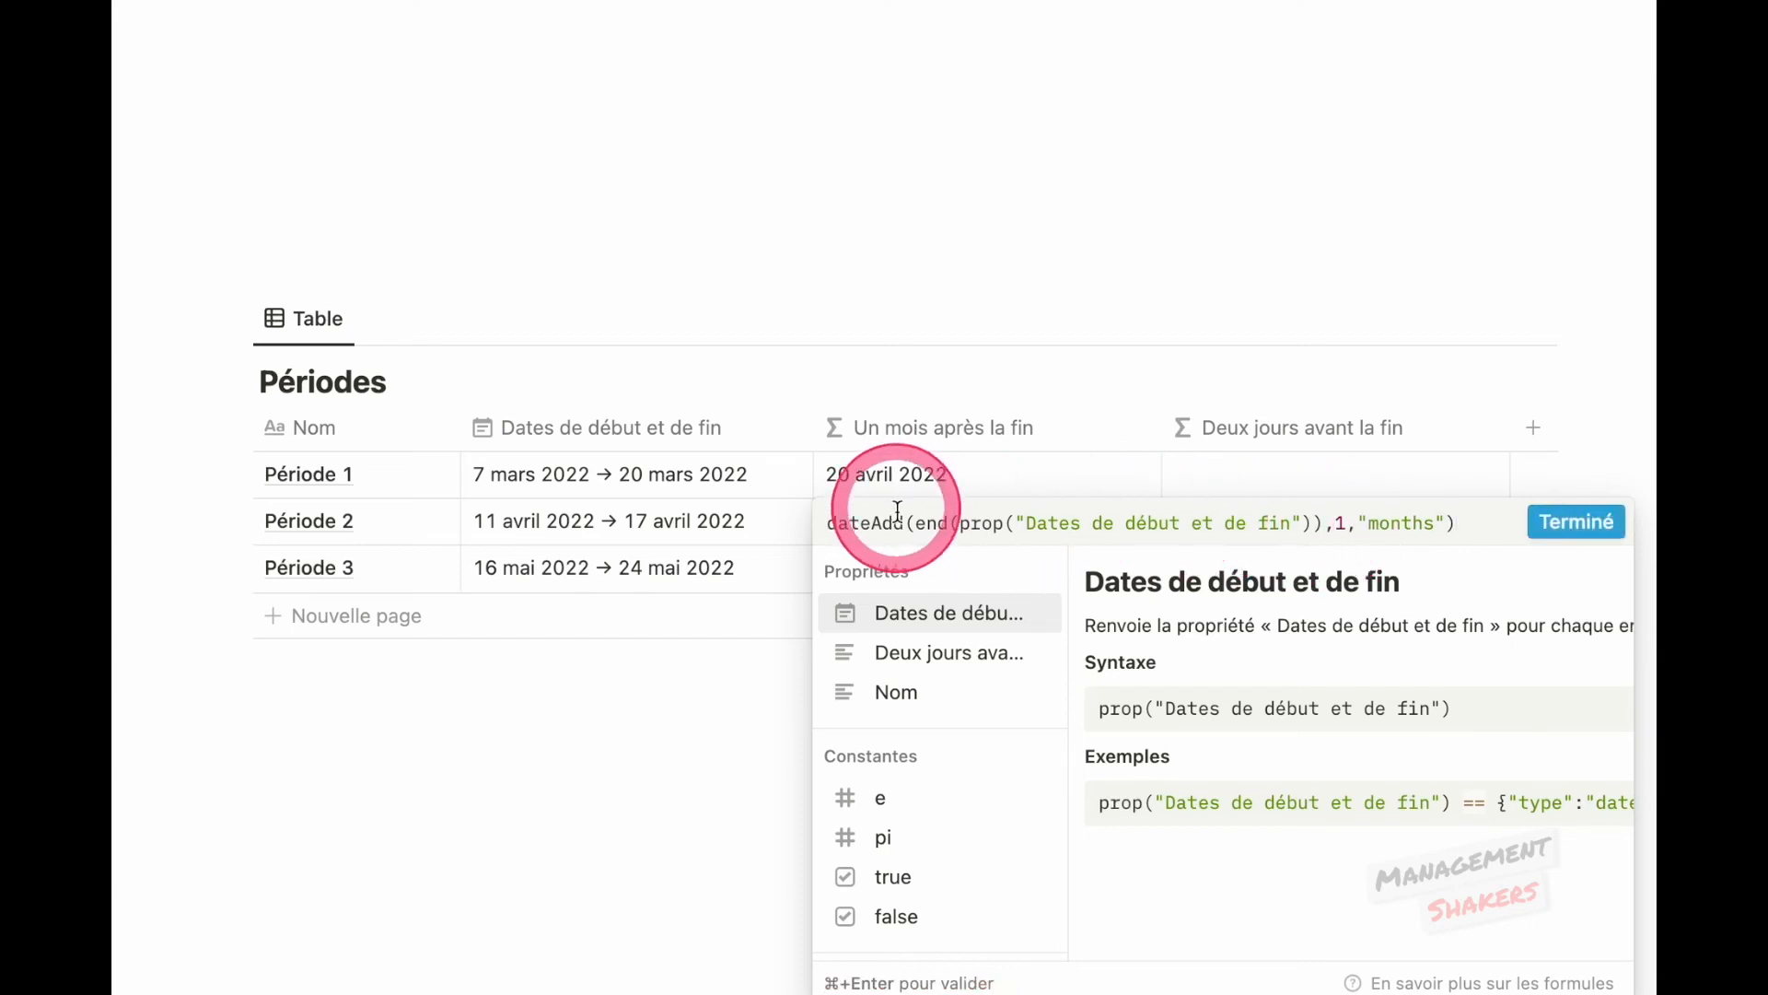
click(1576, 522)
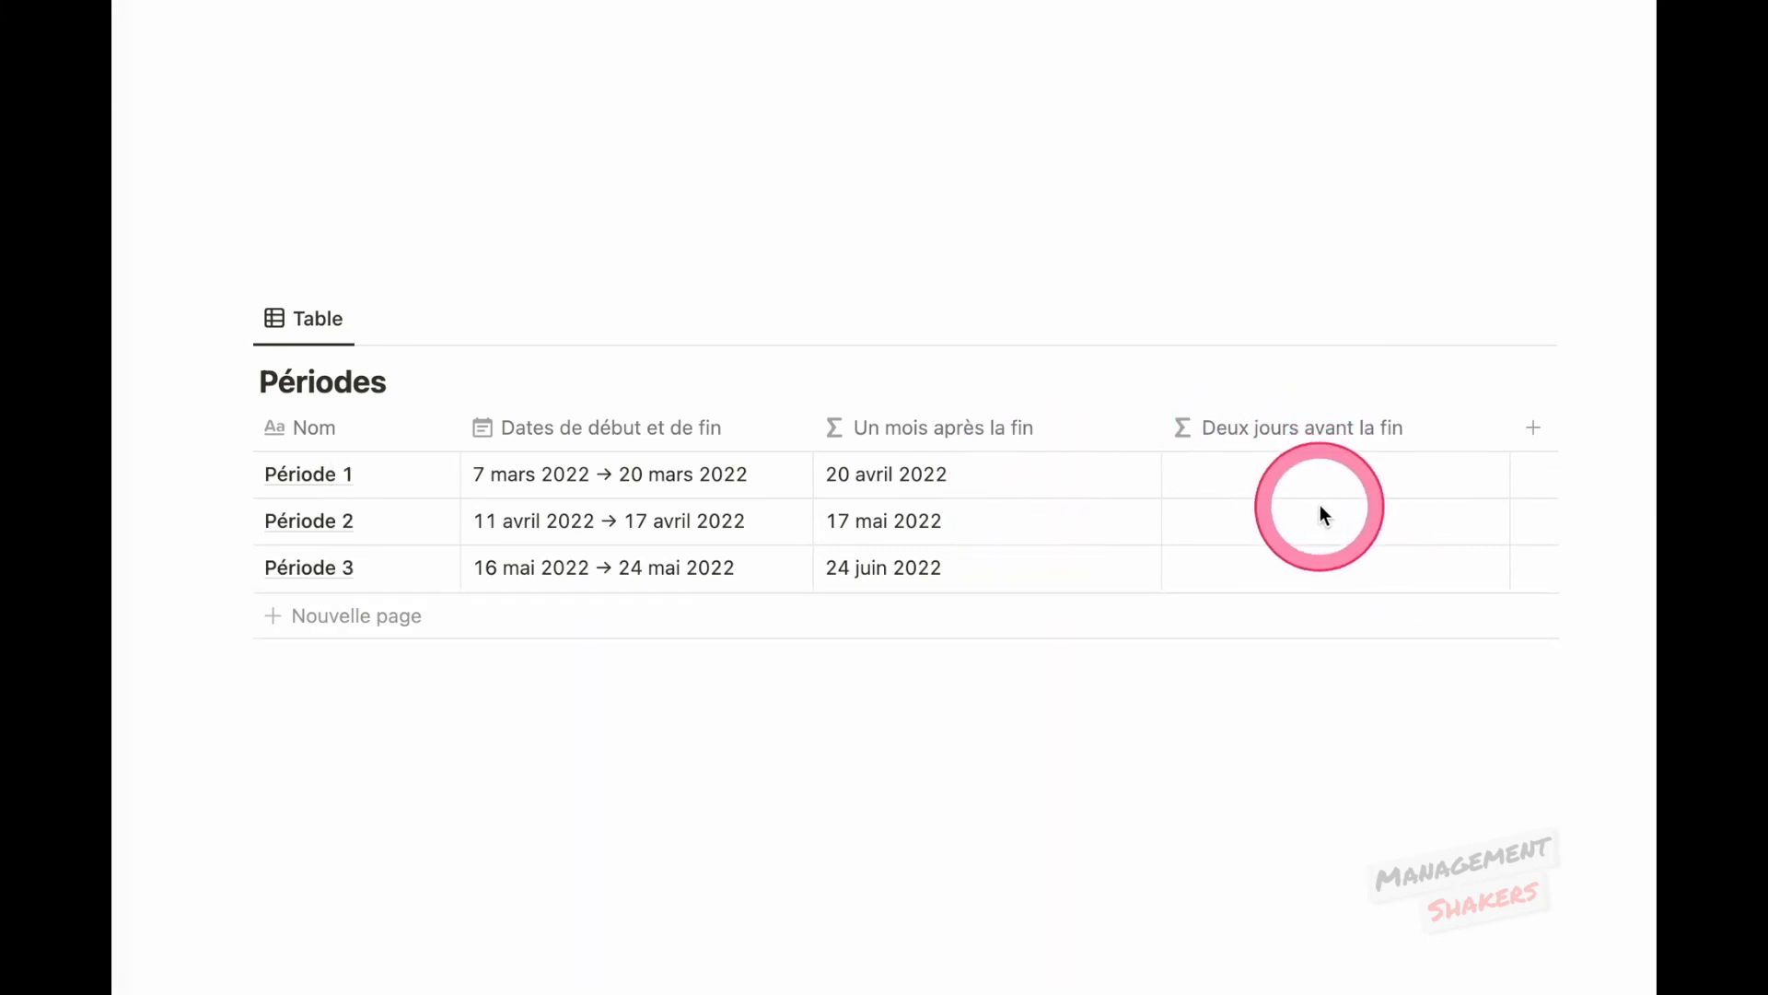
Enter the formula end(prop("Dates de début et de fin")) in the "Deux jours avant la fin" property.
click(1250, 473)
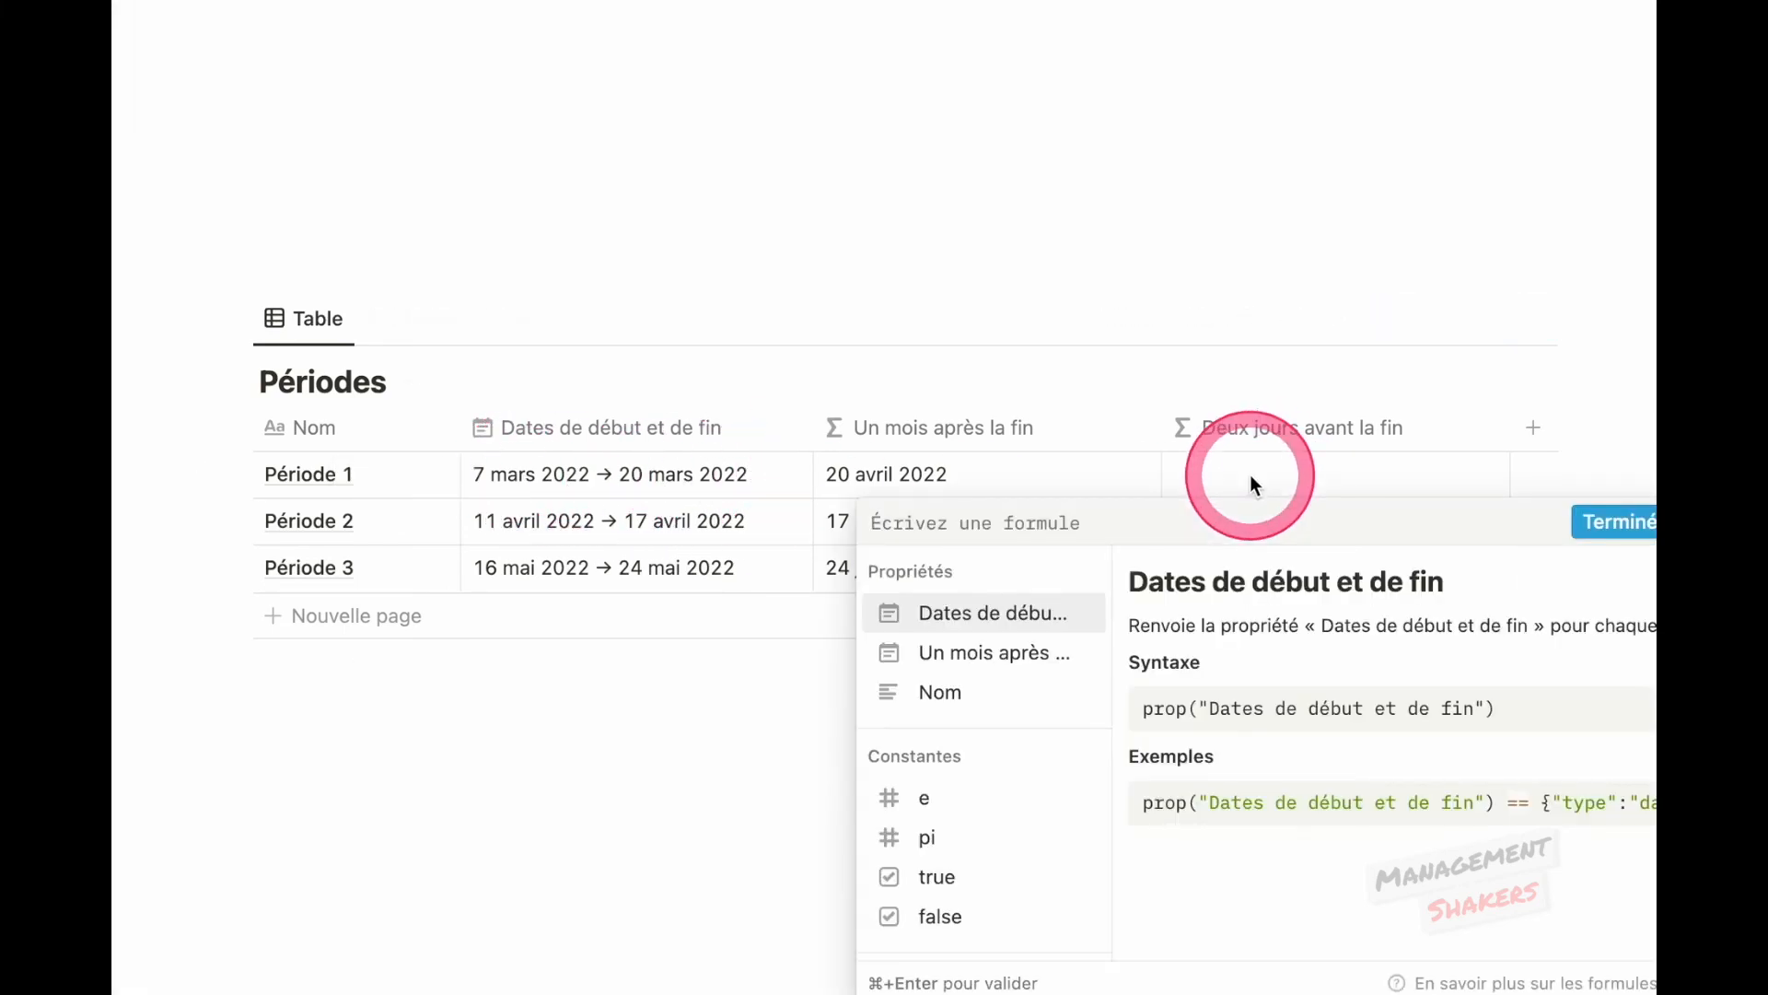
text(e)
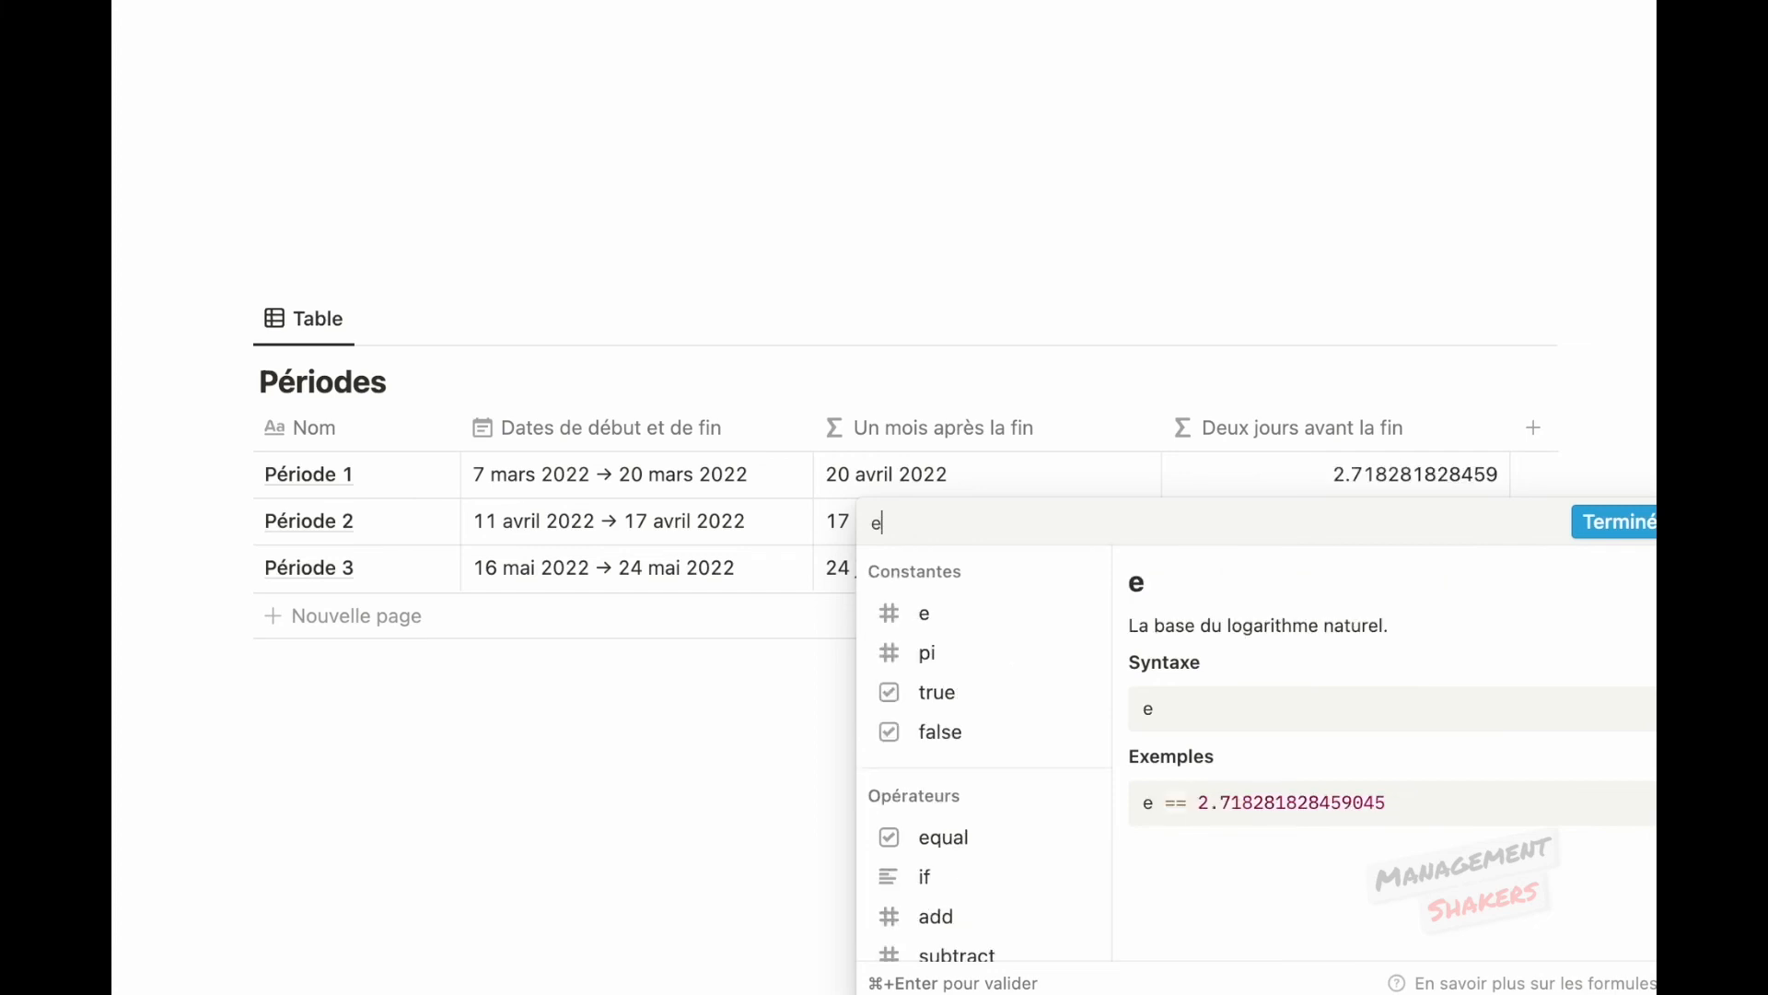
text(nd()
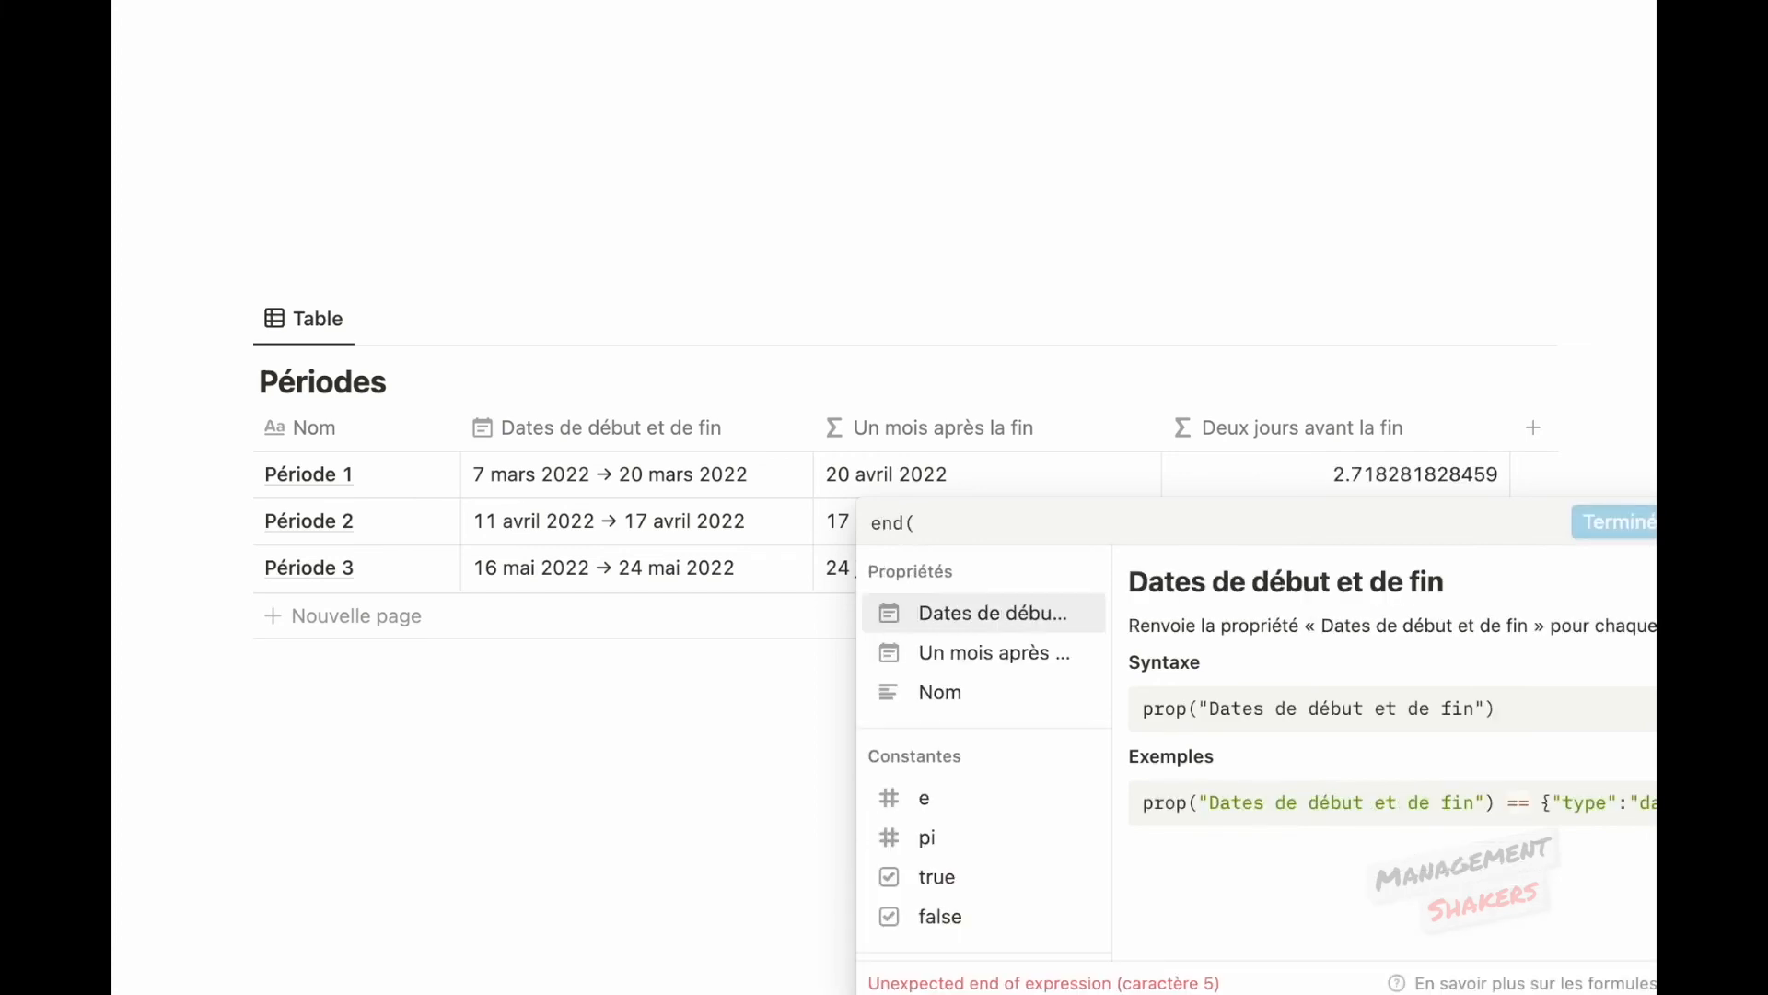
click(1043, 617)
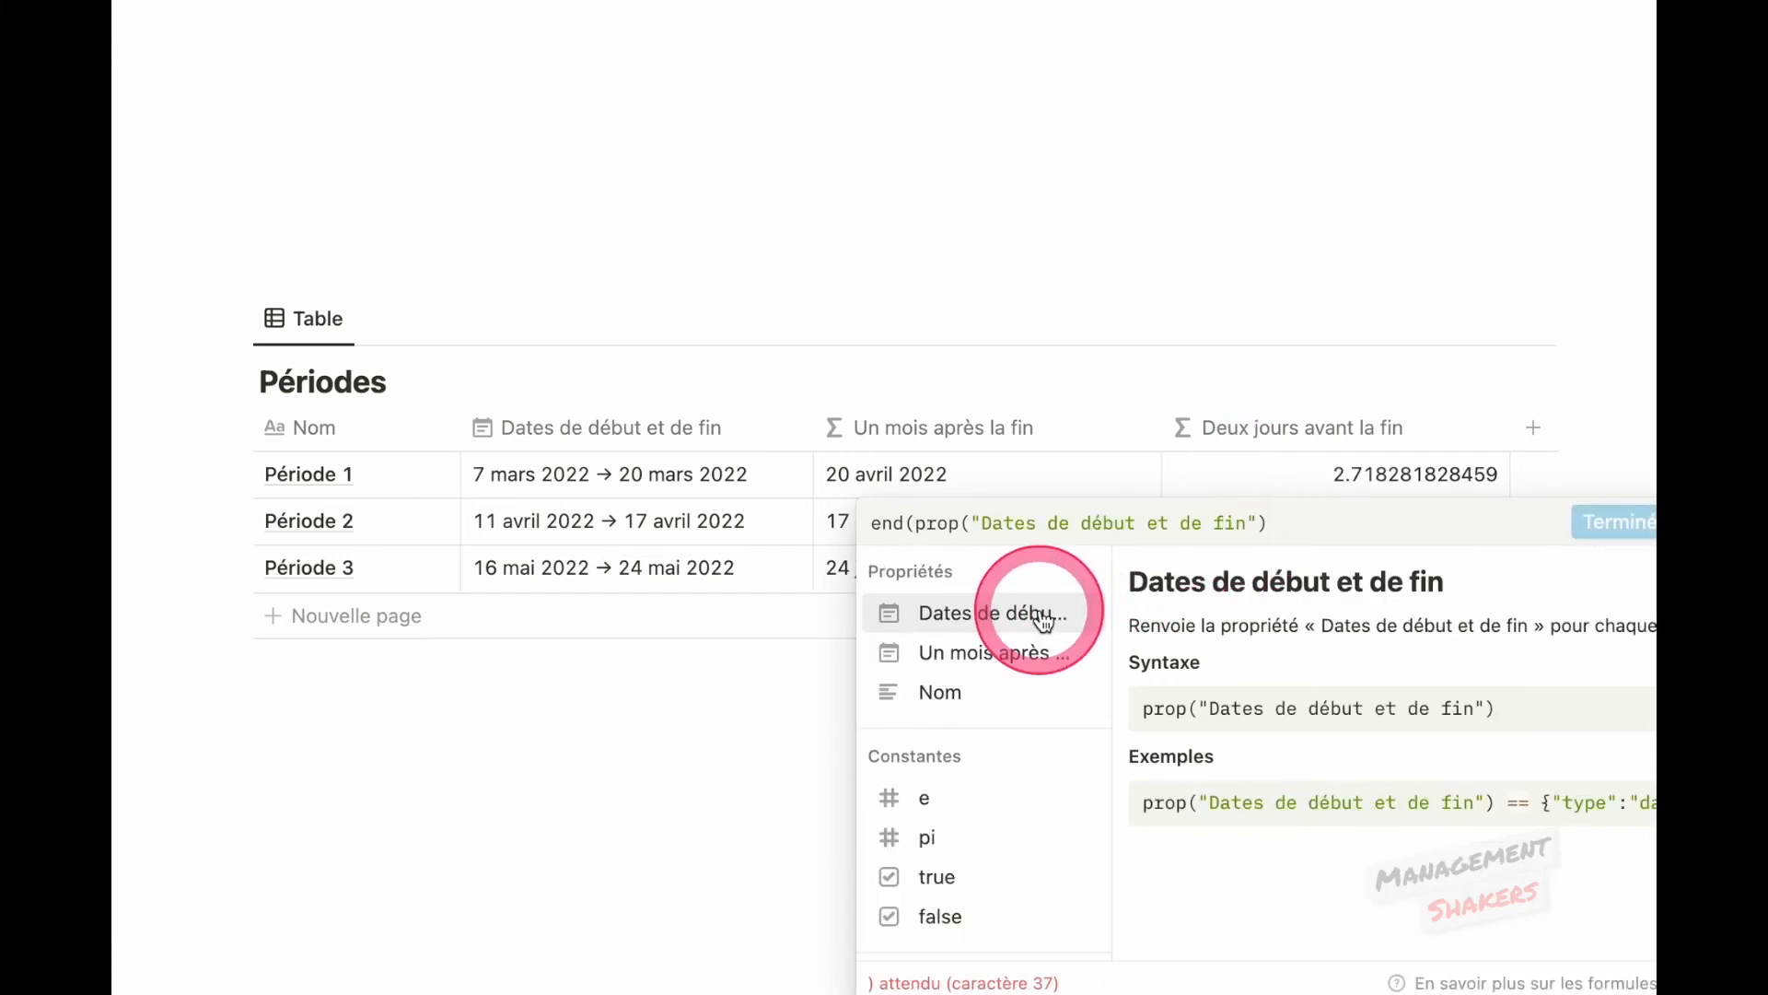
text())
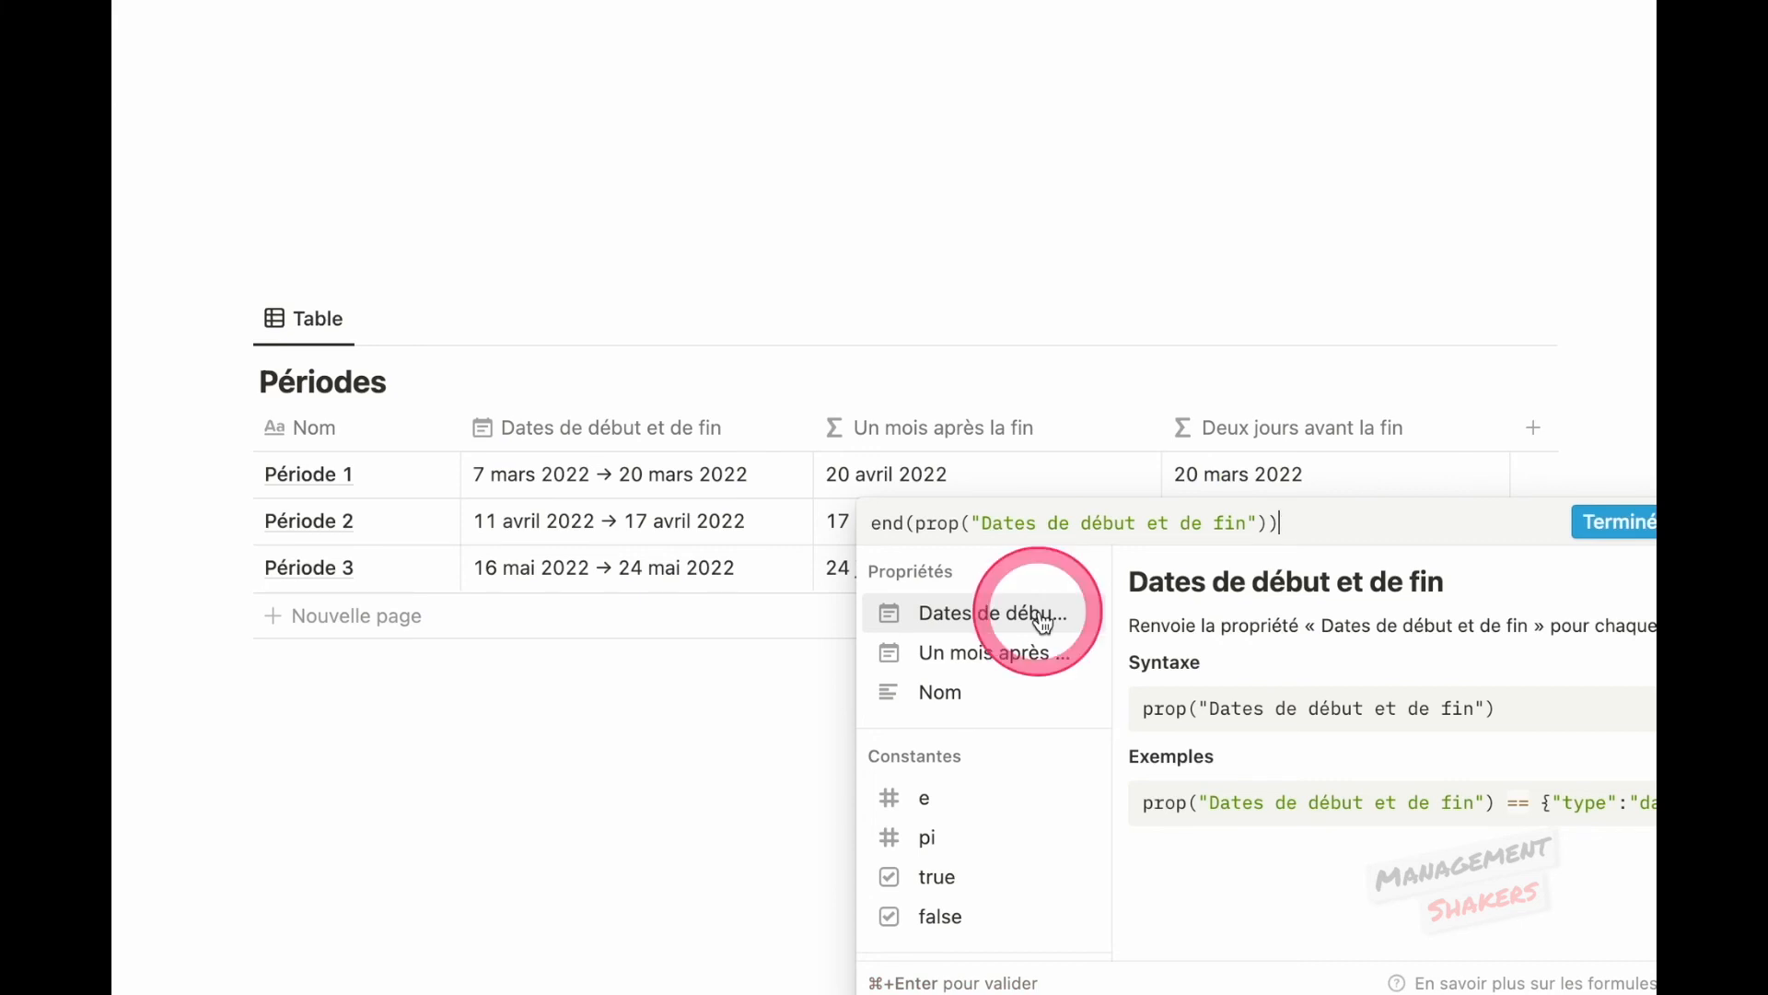
Insert dateSubtract( in front of the end() expression in the "Deux jours avant la fin" formula.
click(875, 525)
text(dateS)
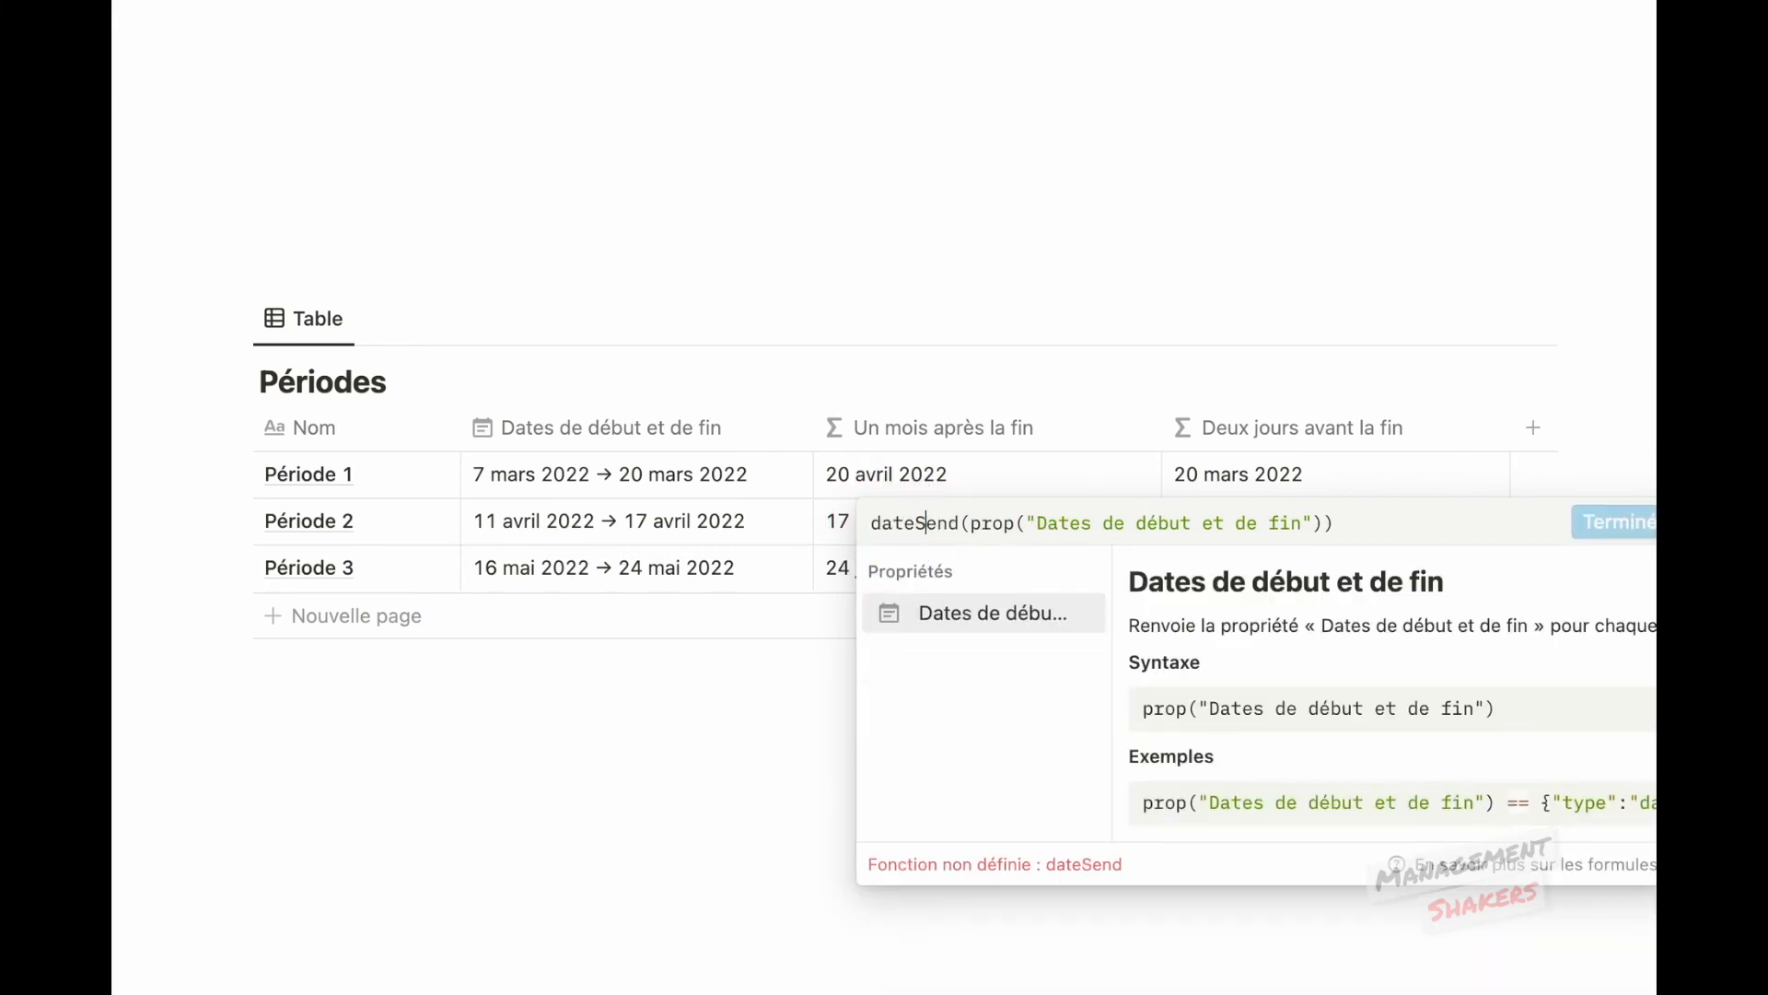
text(ubtra)
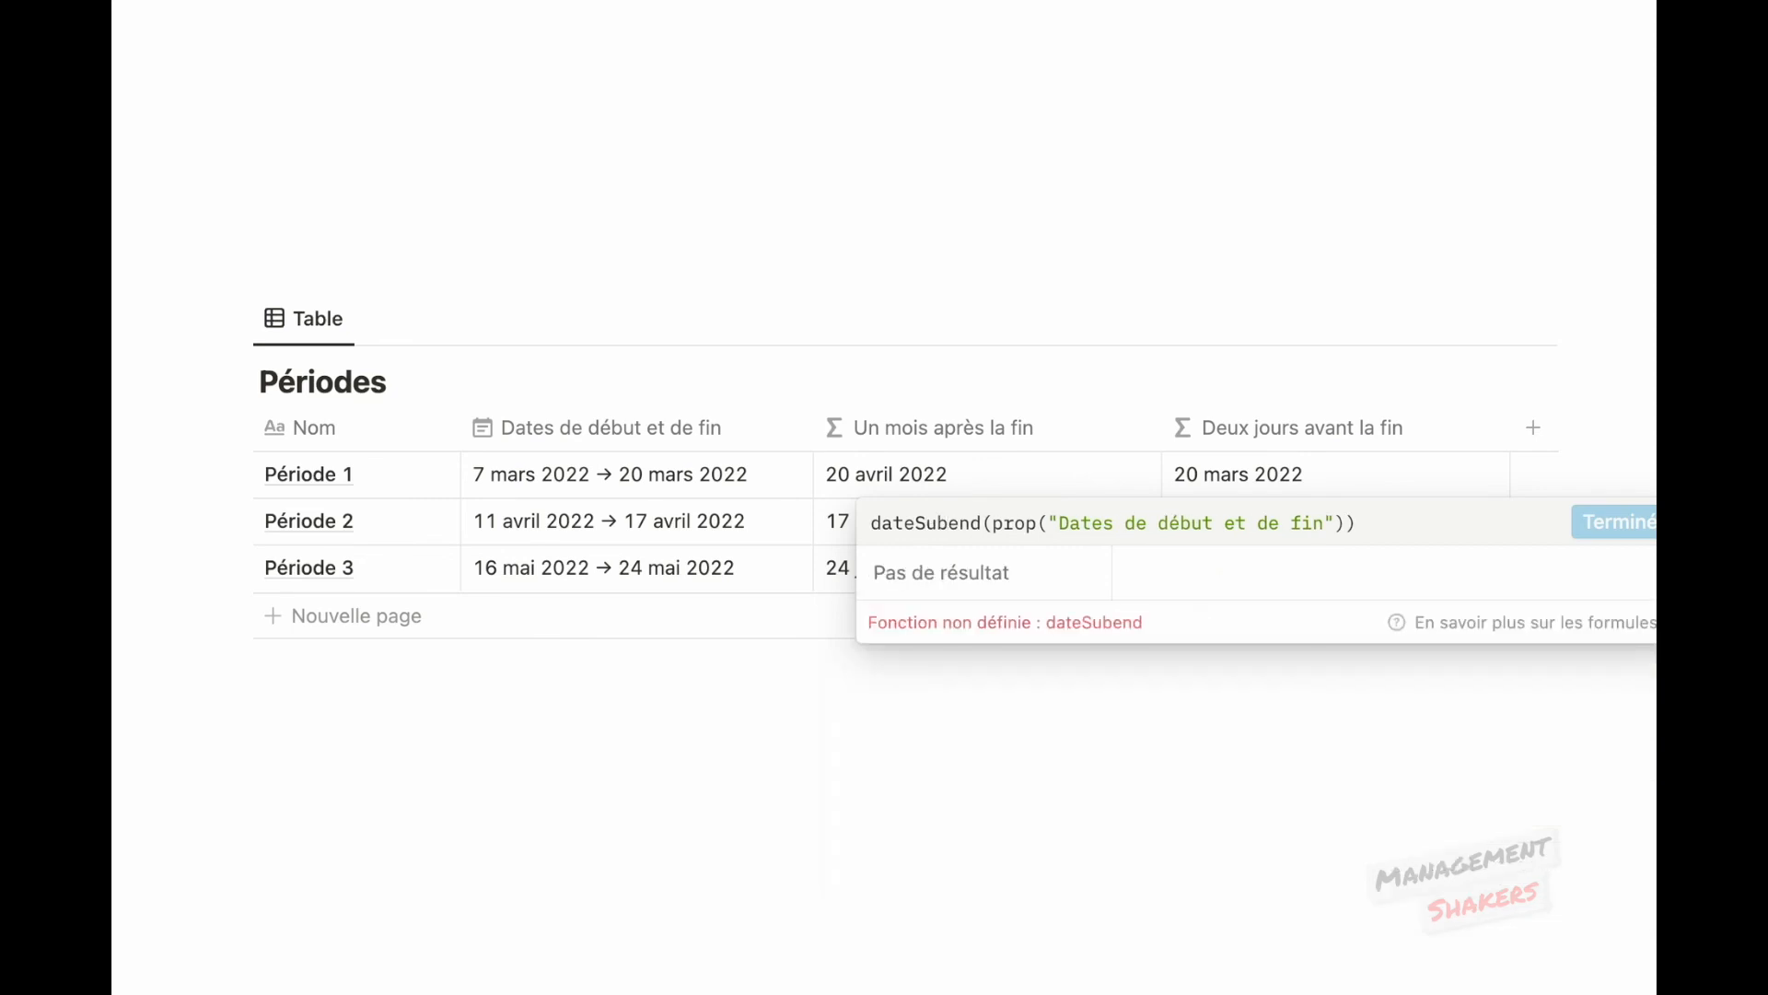
text(ct)
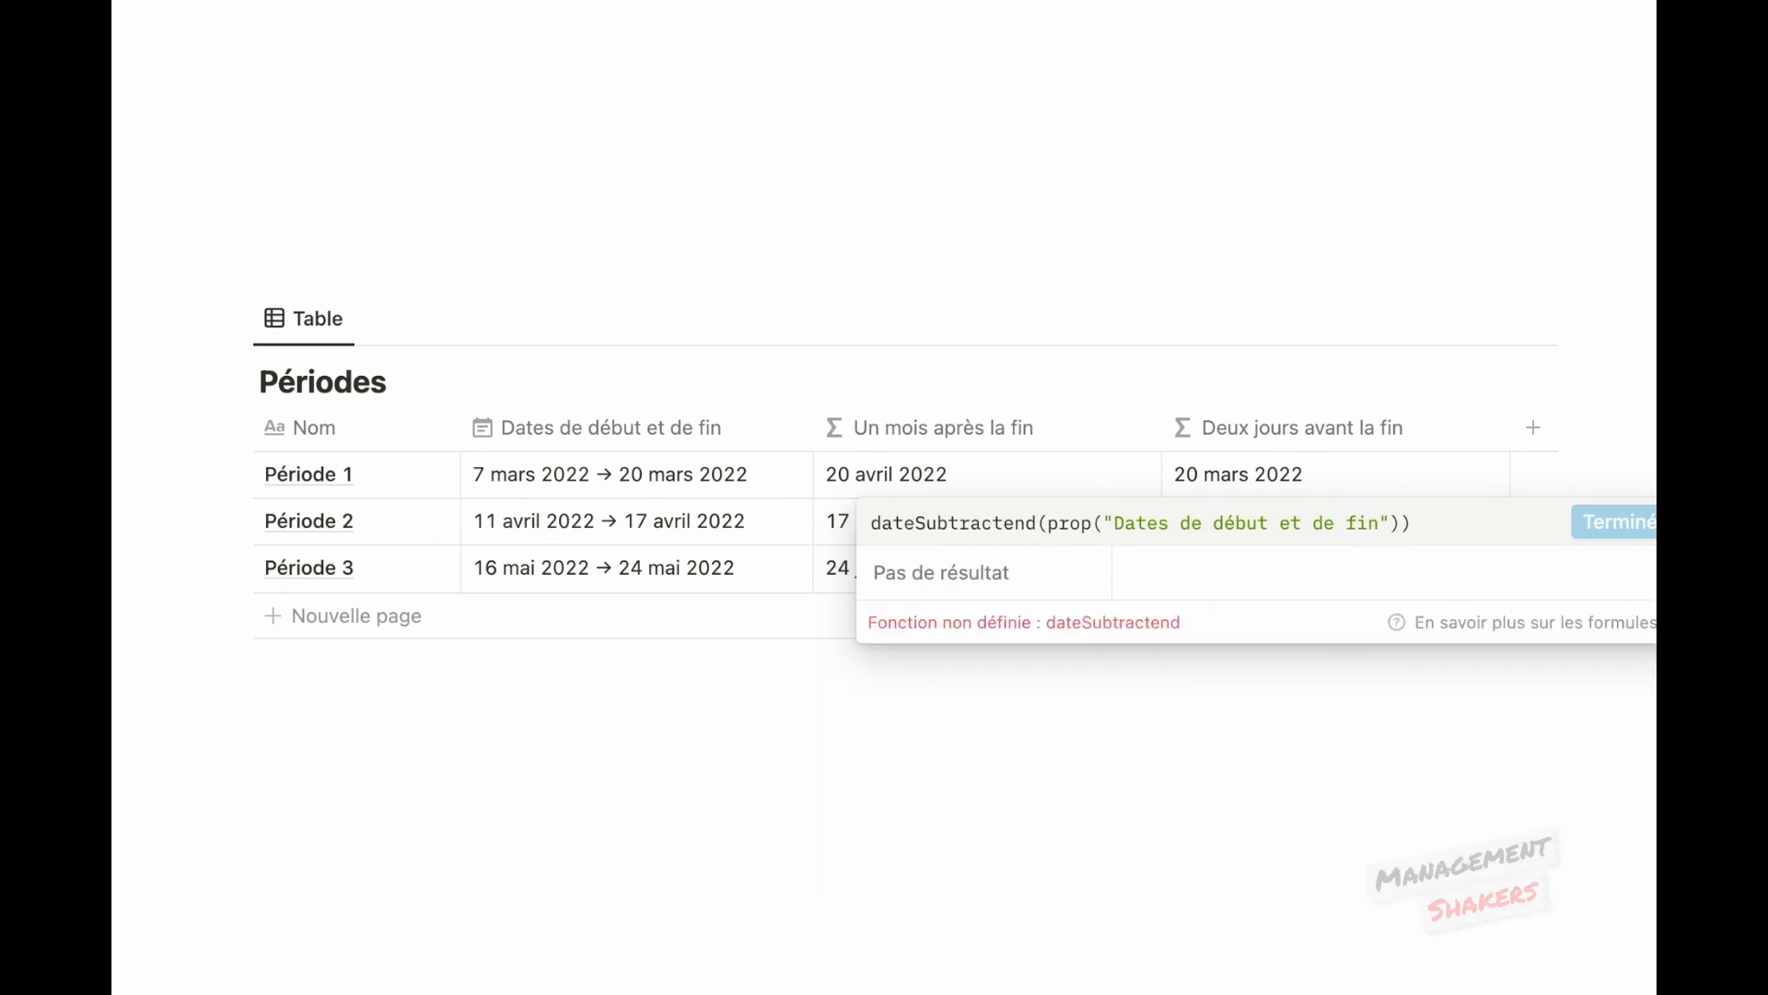
text(()
Check the dateSubtract syntax, complete the function with the arguments 2 and "days", and save the formula.
click(961, 522)
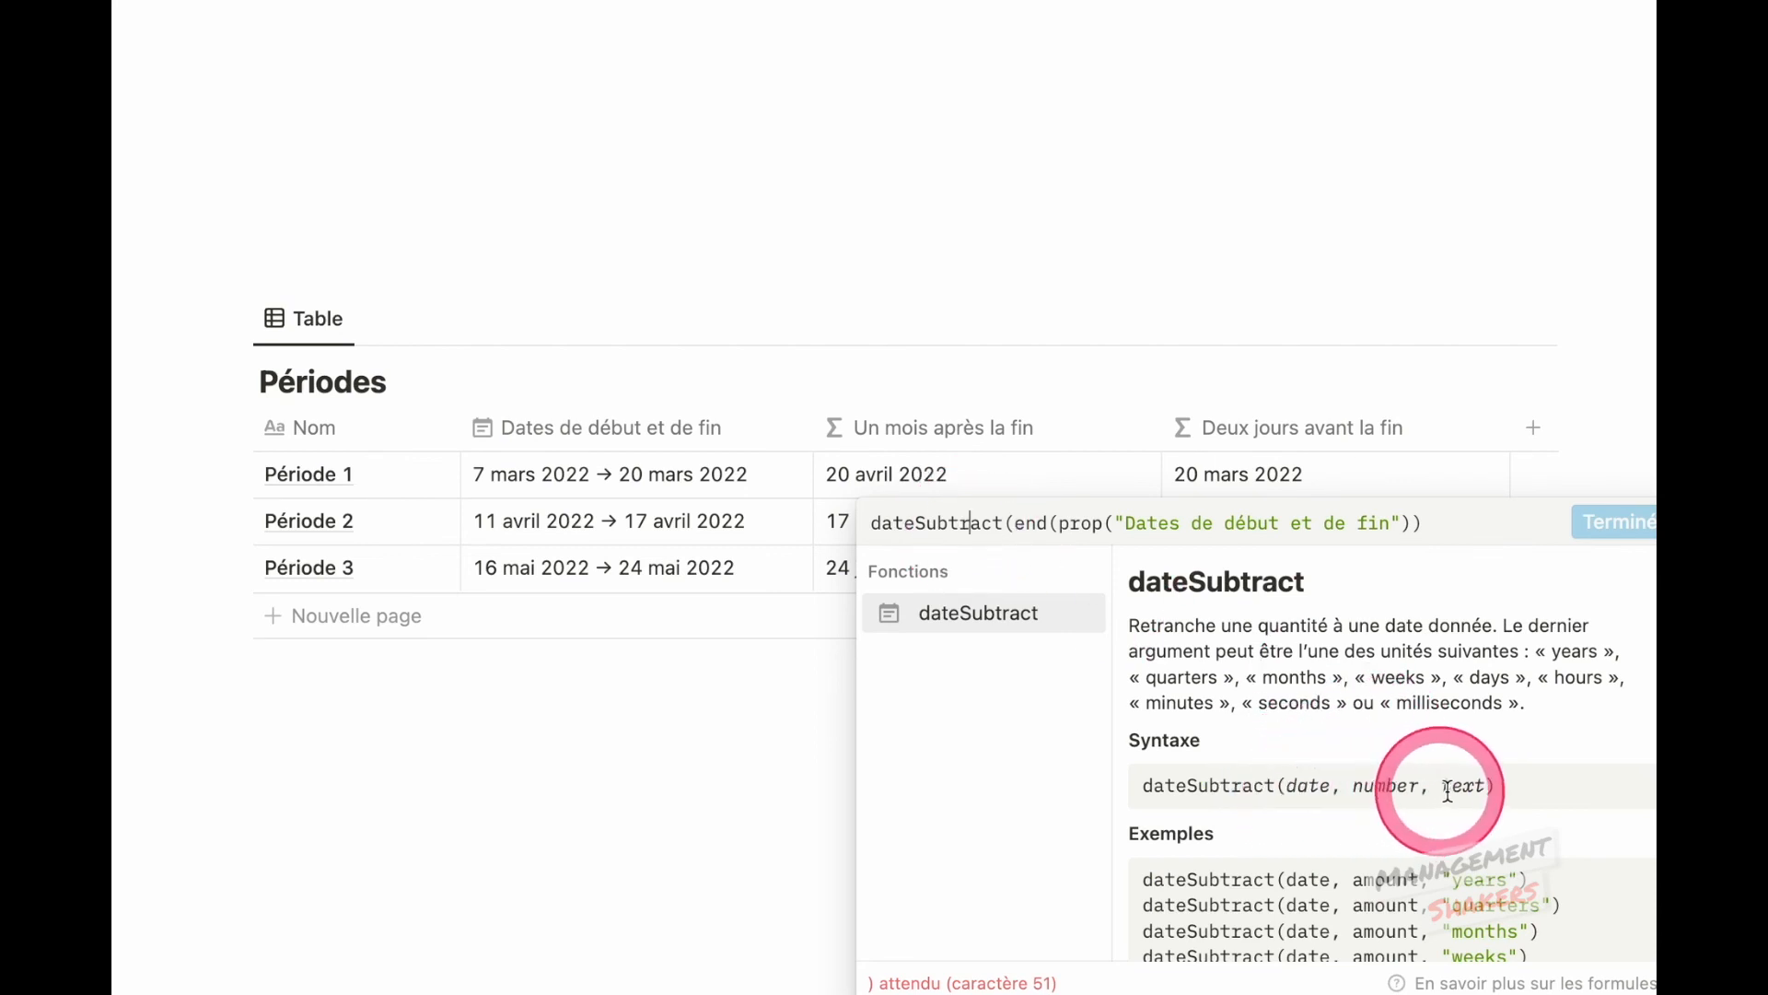
click(1462, 536)
text(,)
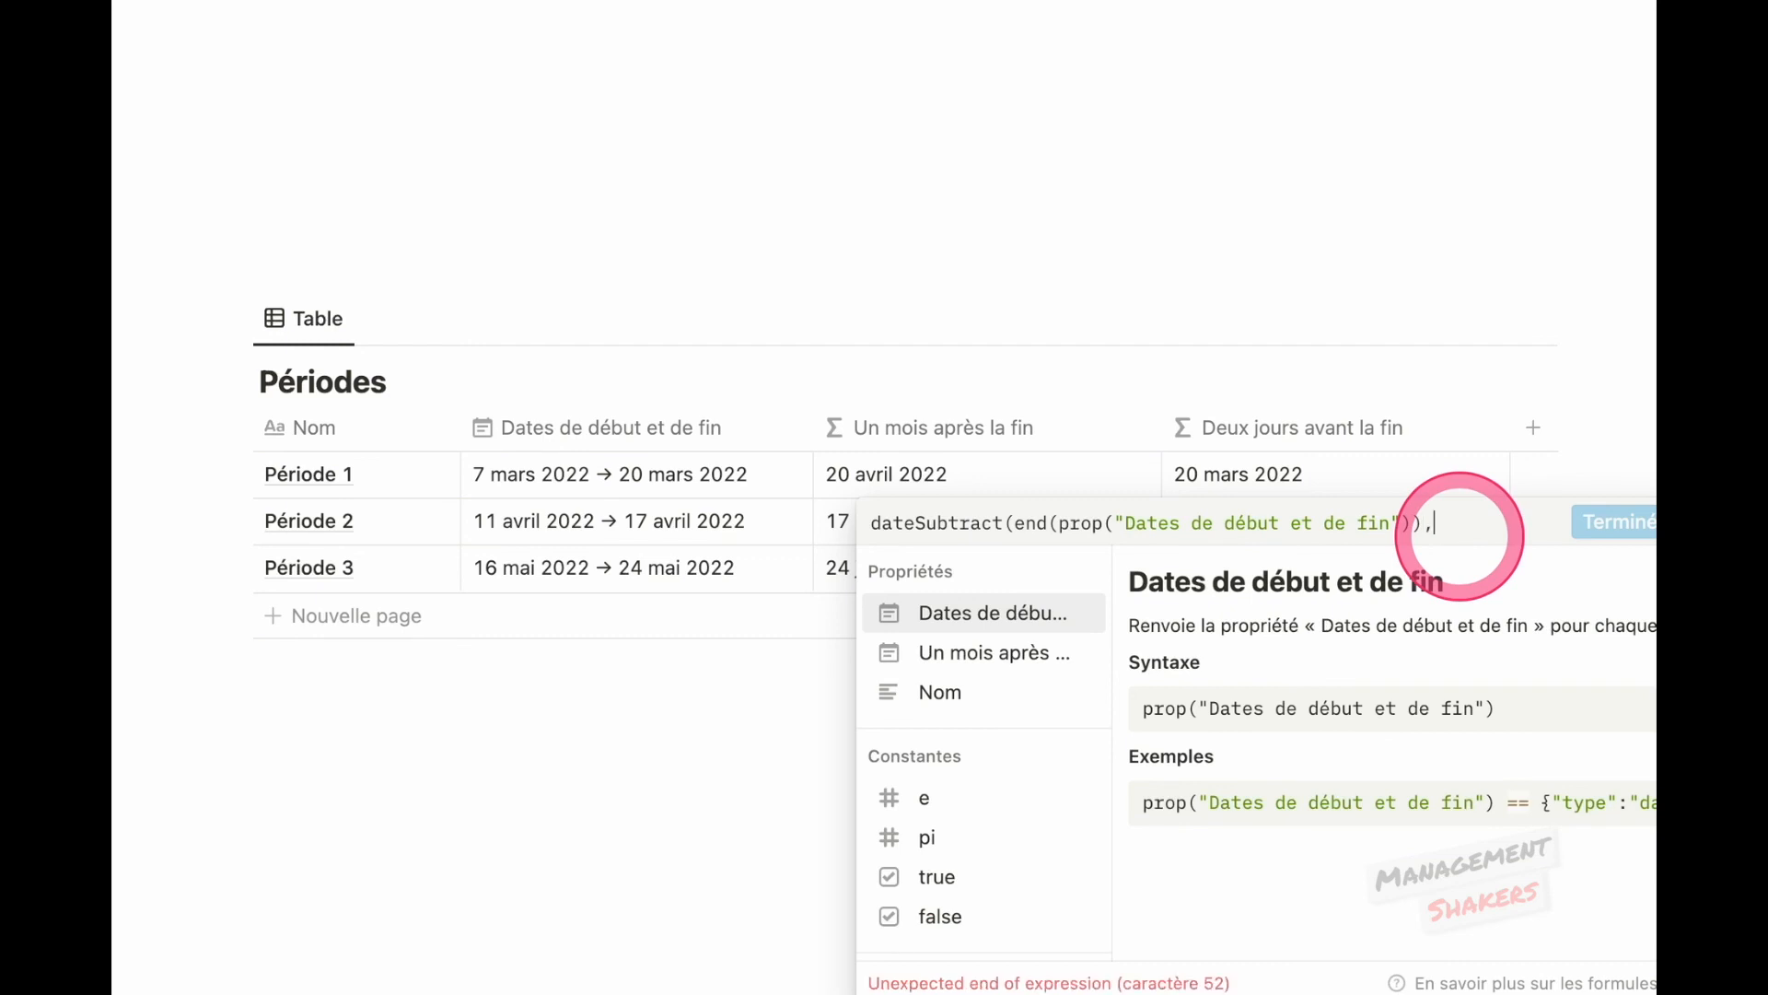
text(2)
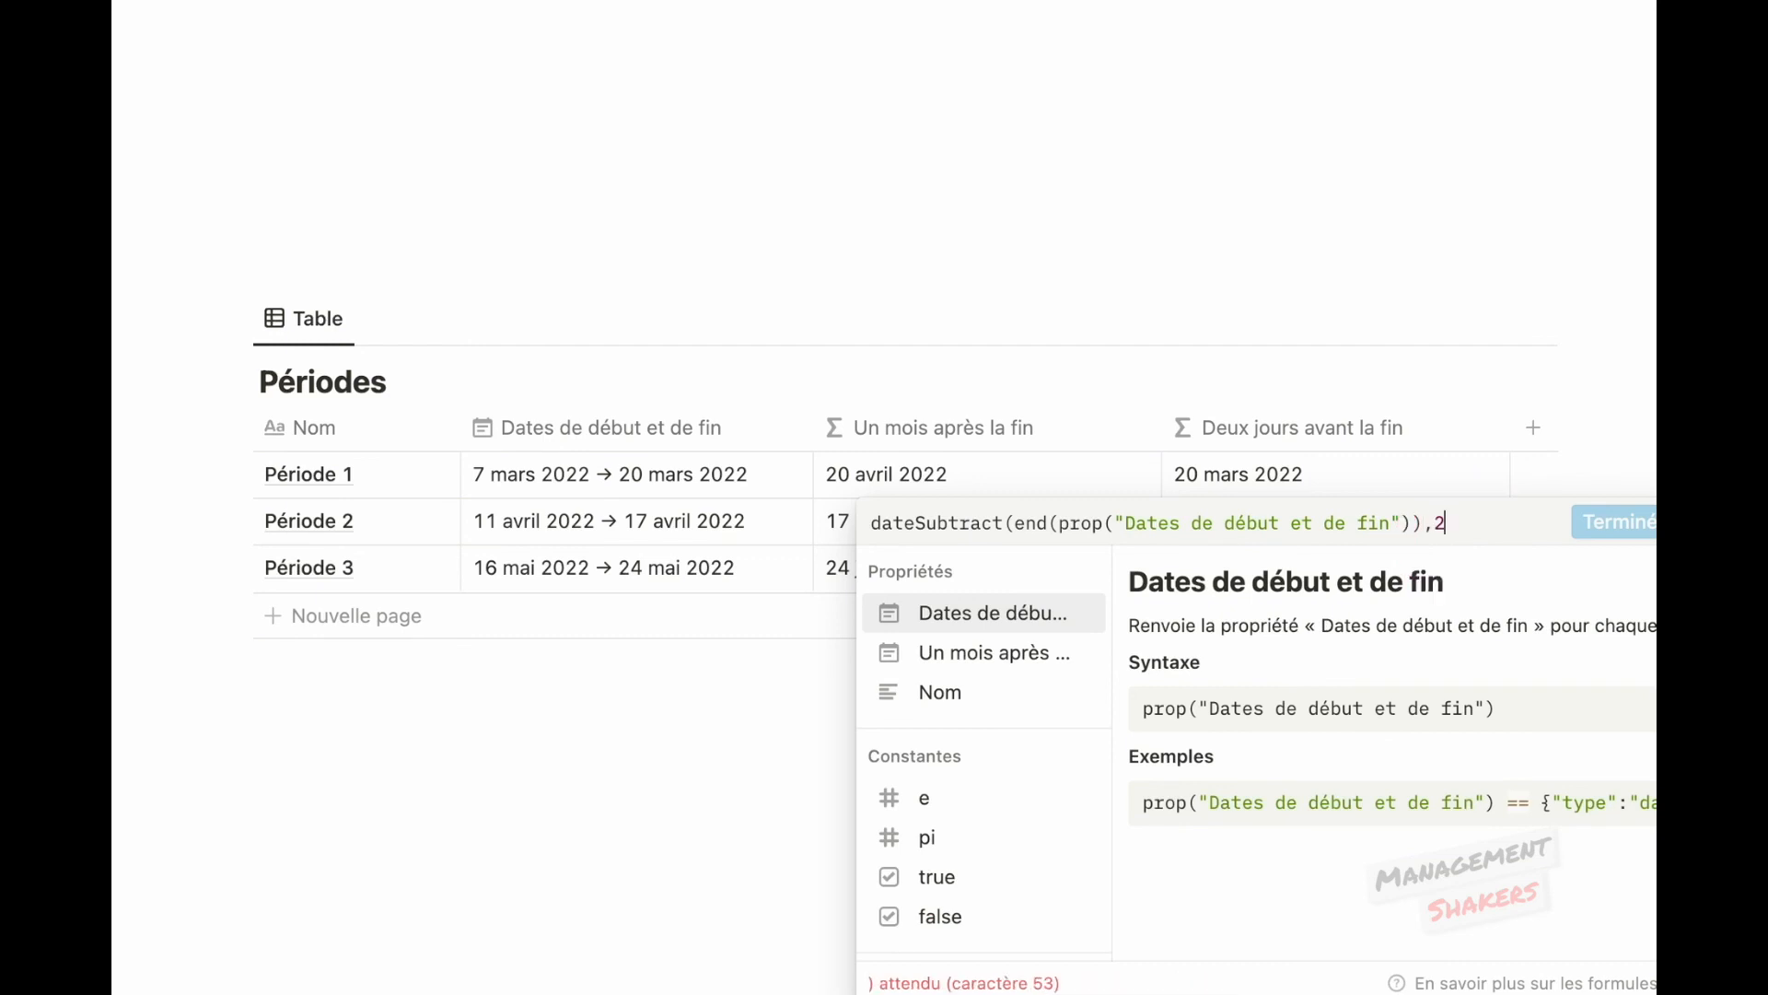
text(,)
text("days)
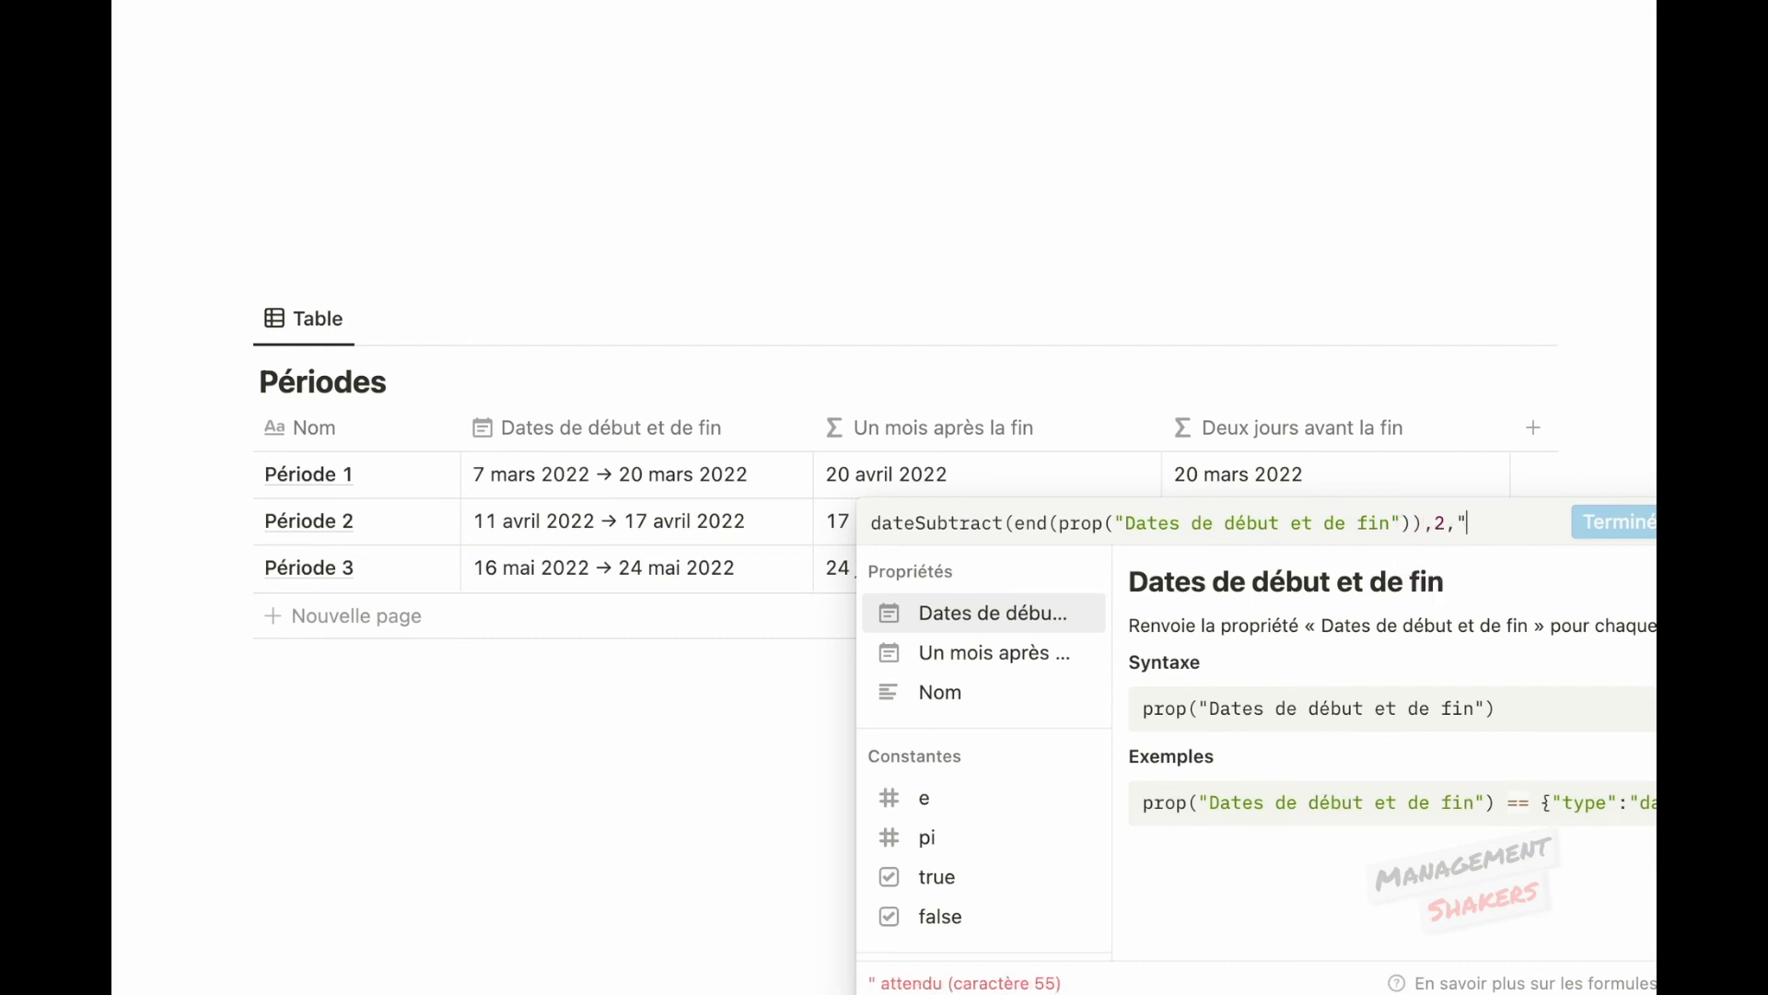
text(")
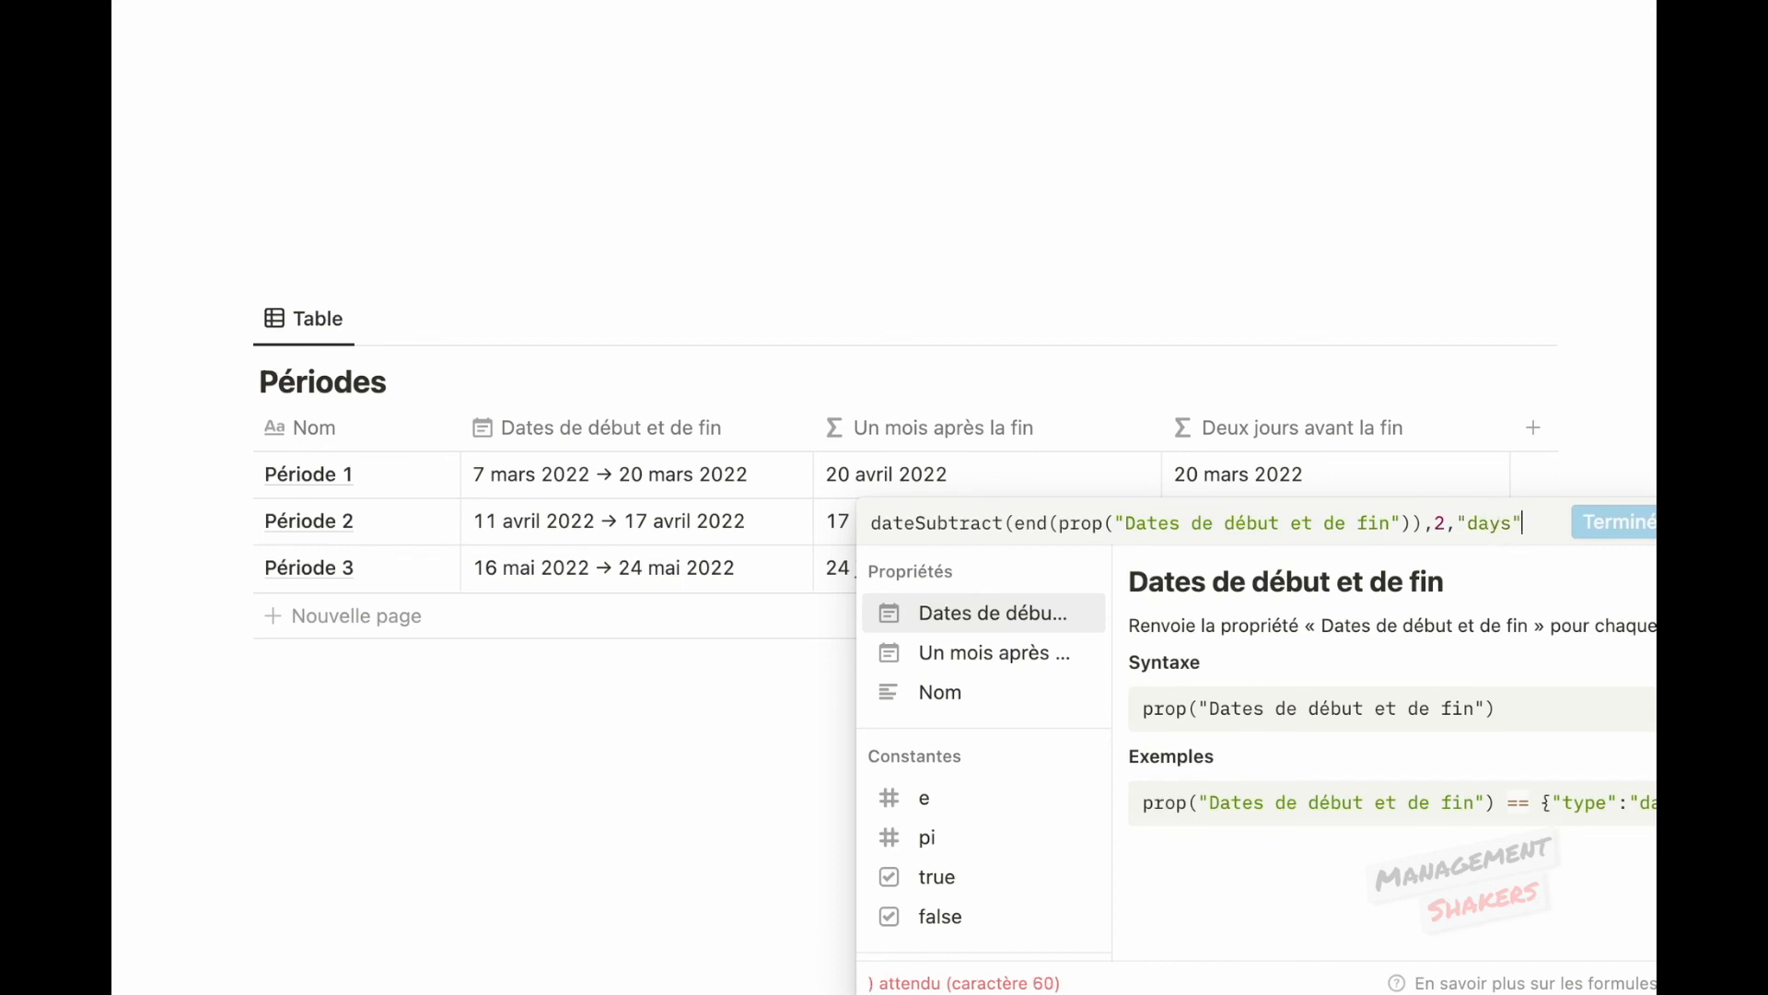
text())
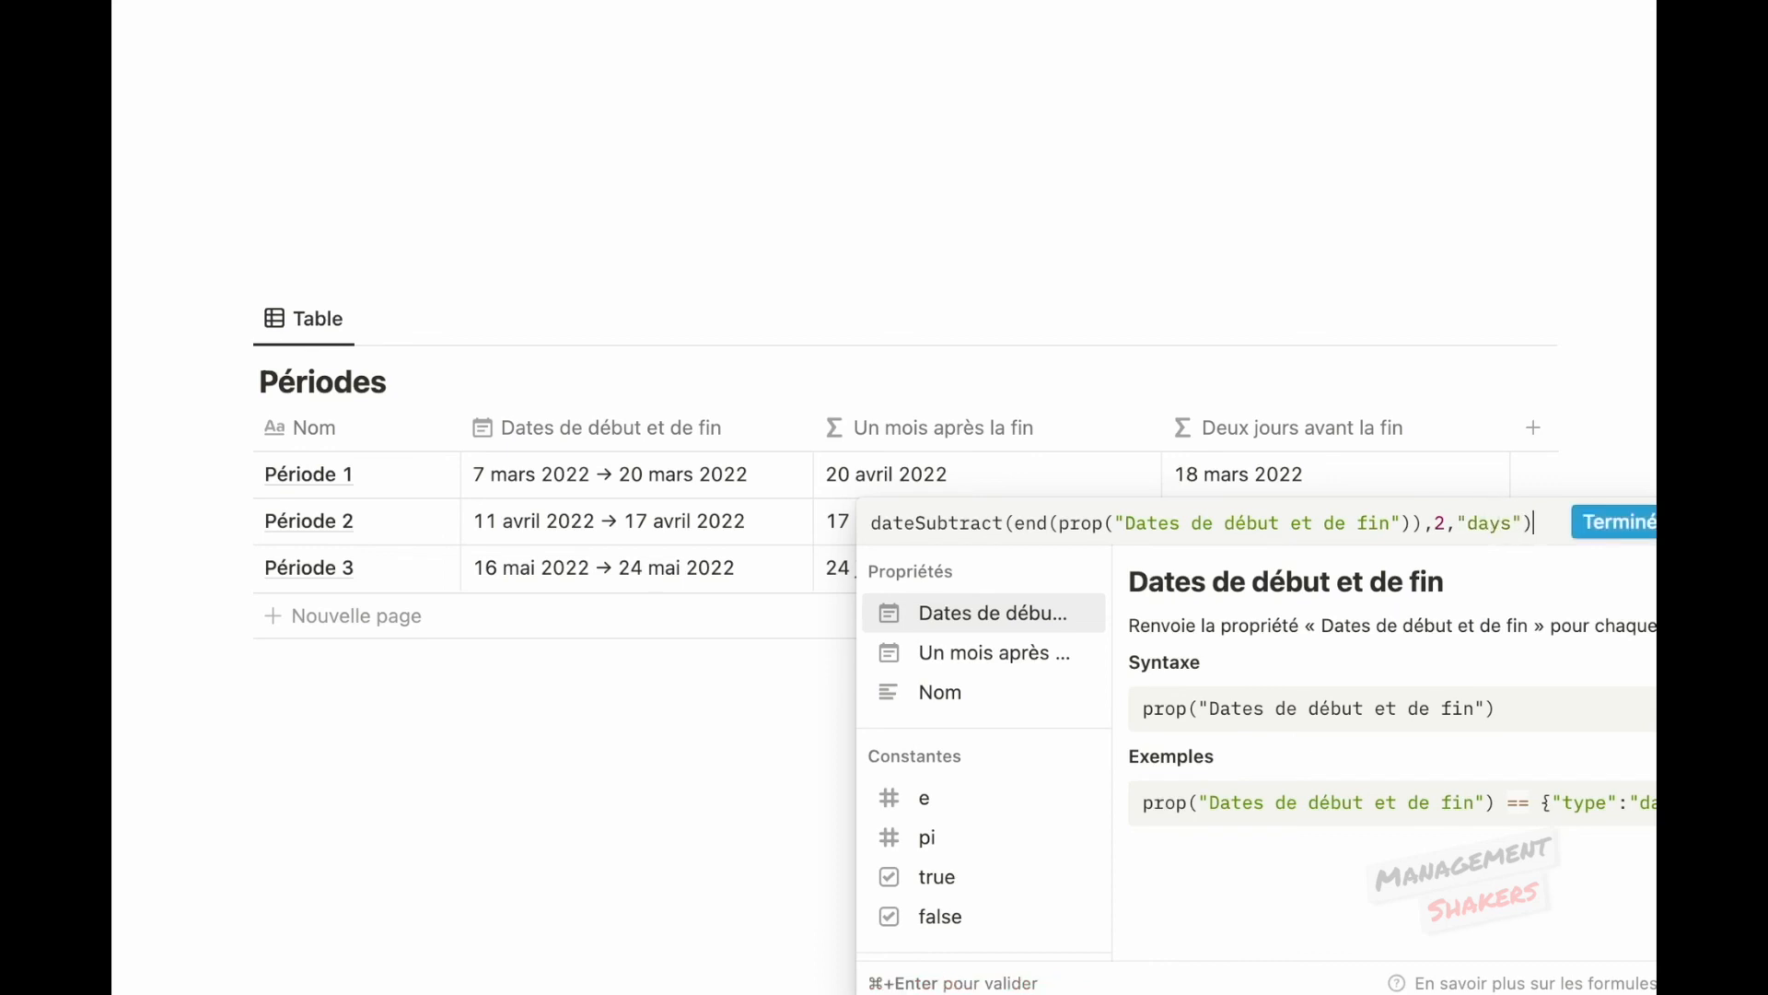
click(1616, 522)
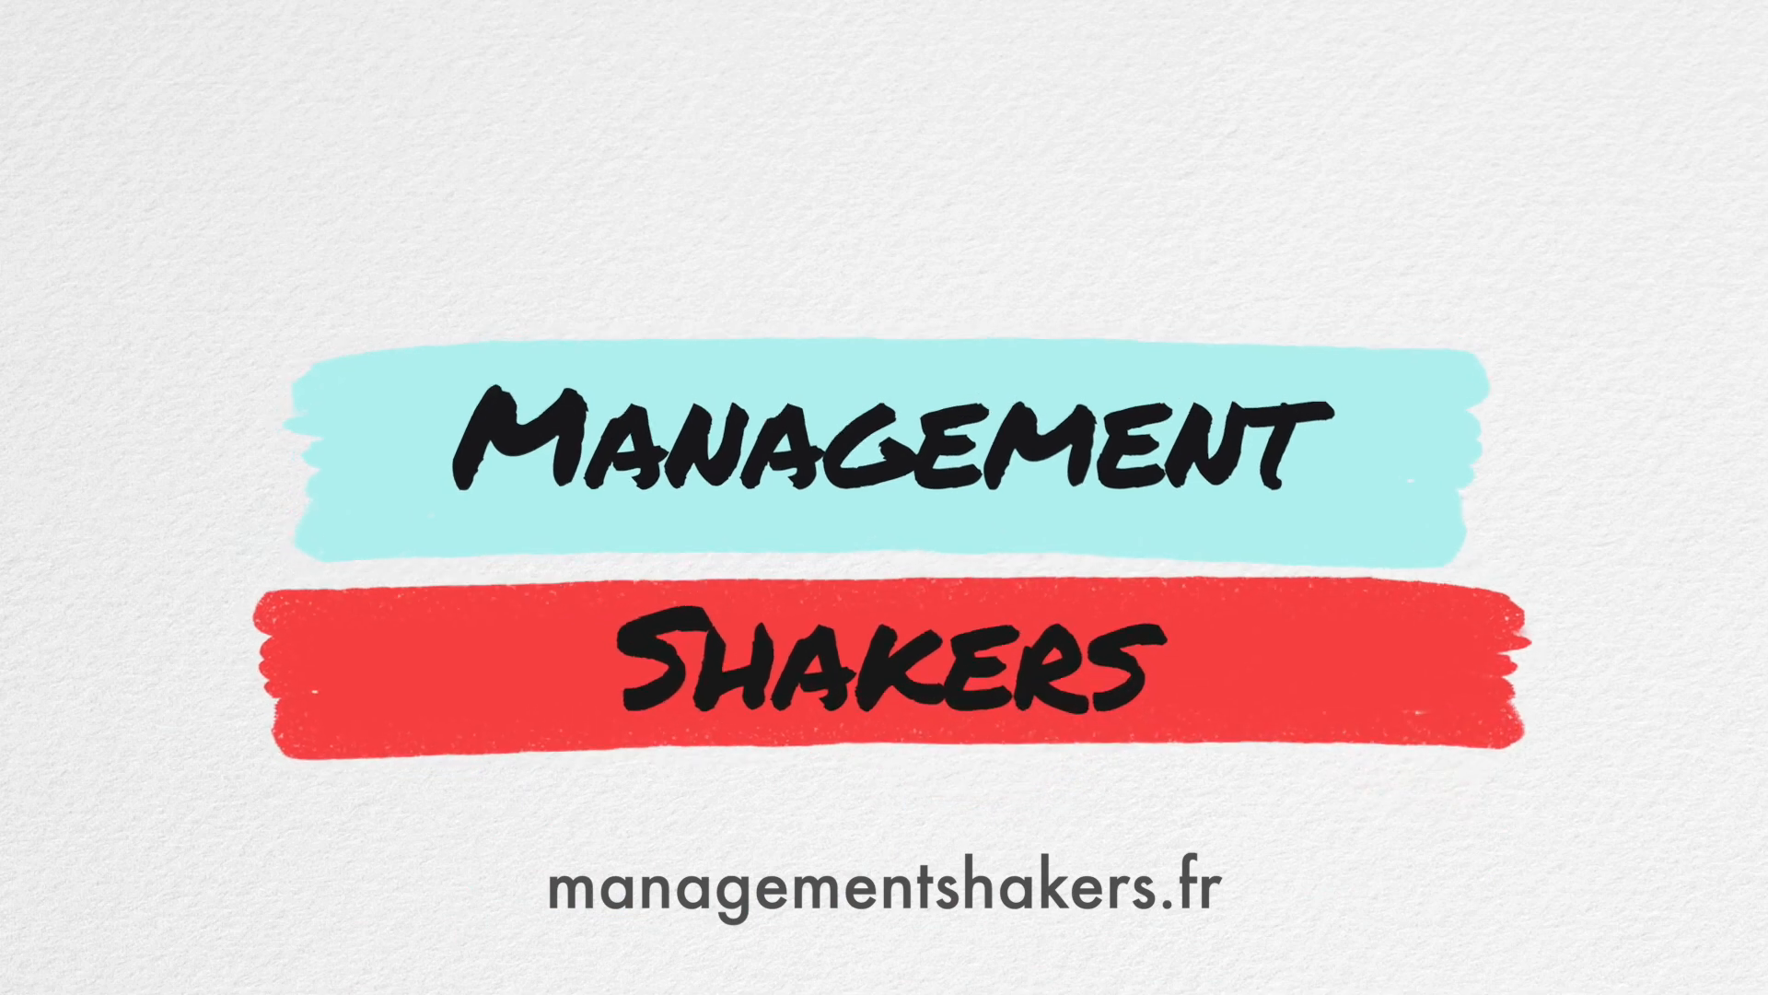